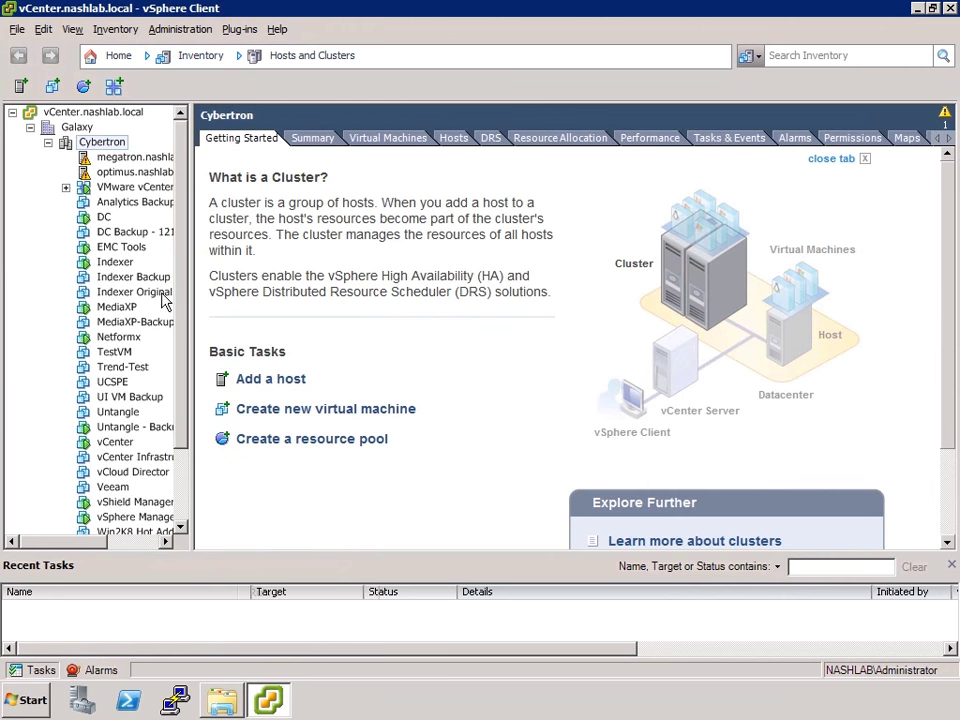
From All Programs, open the all-users VMware programs folder in Explorer
click(26, 700)
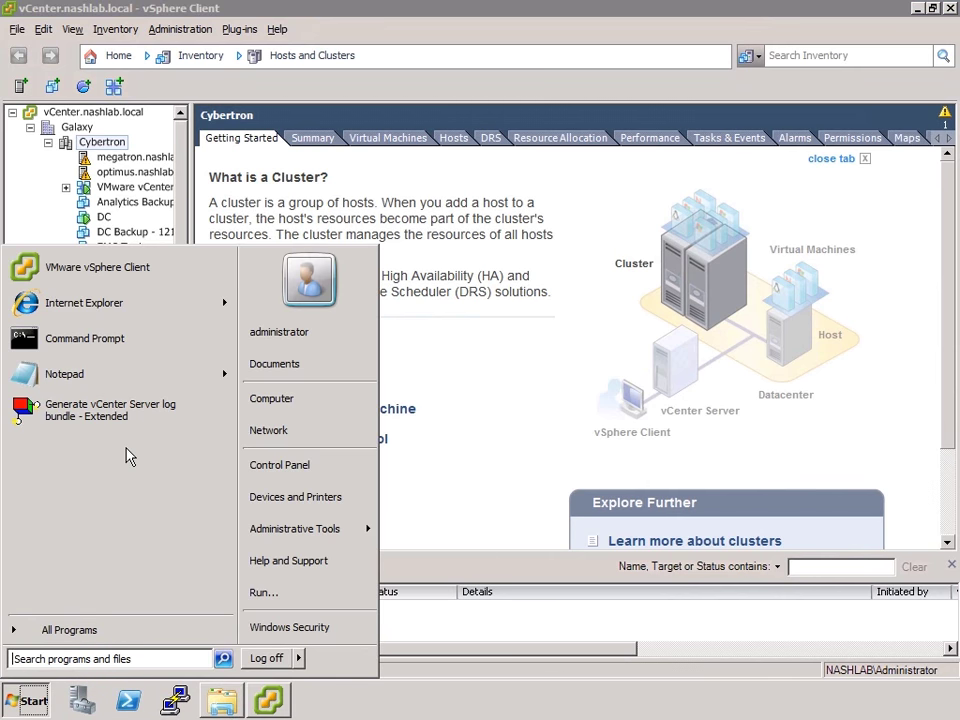
click(56, 630)
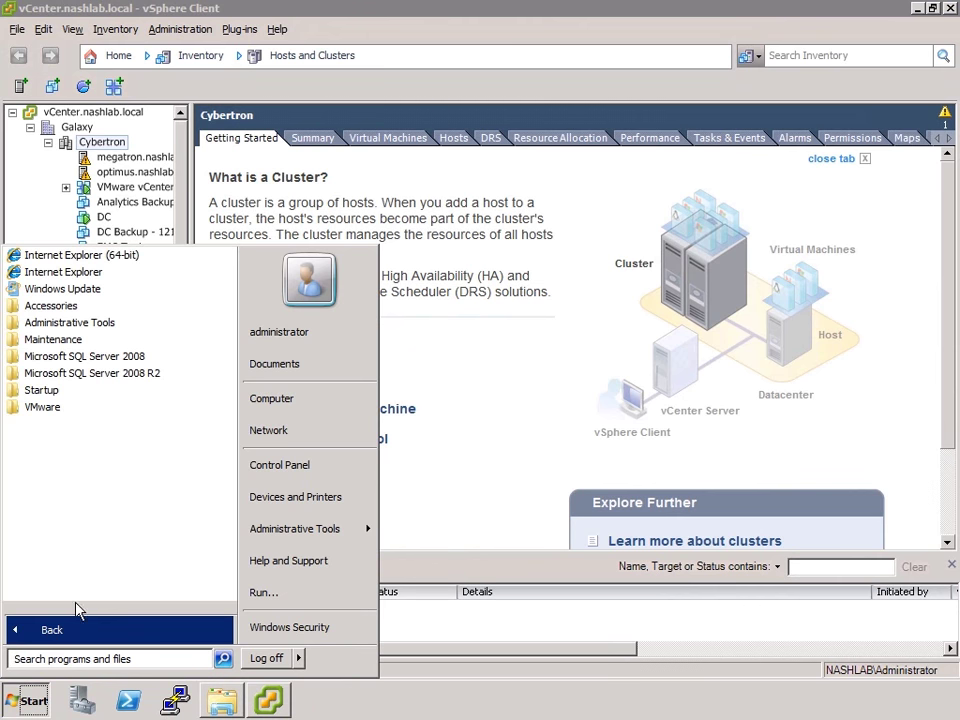
click(50, 411)
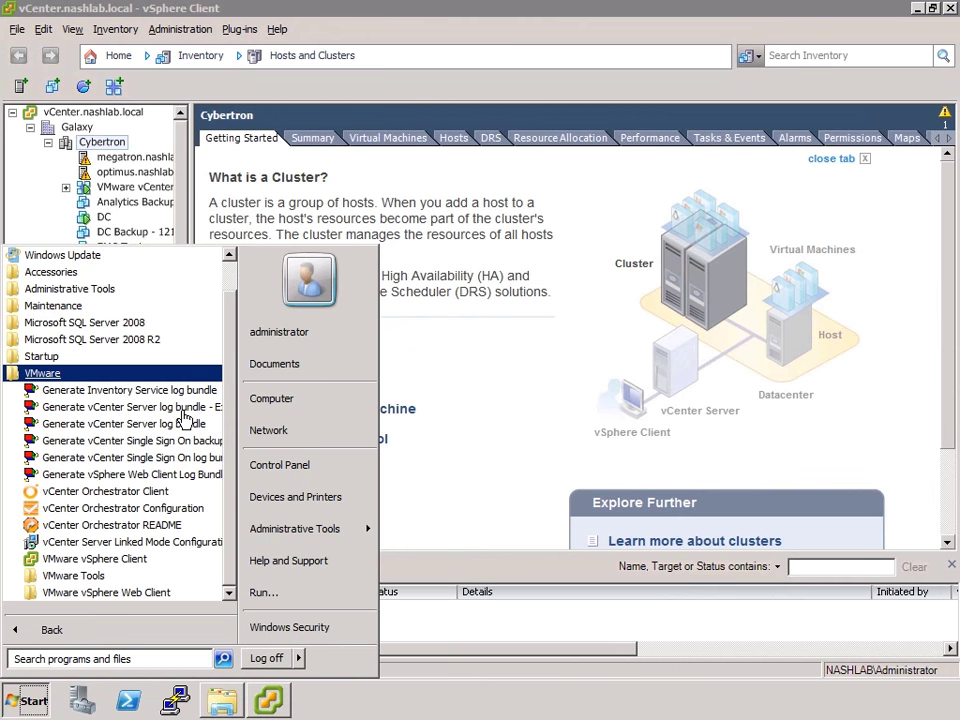
right_click(30, 376)
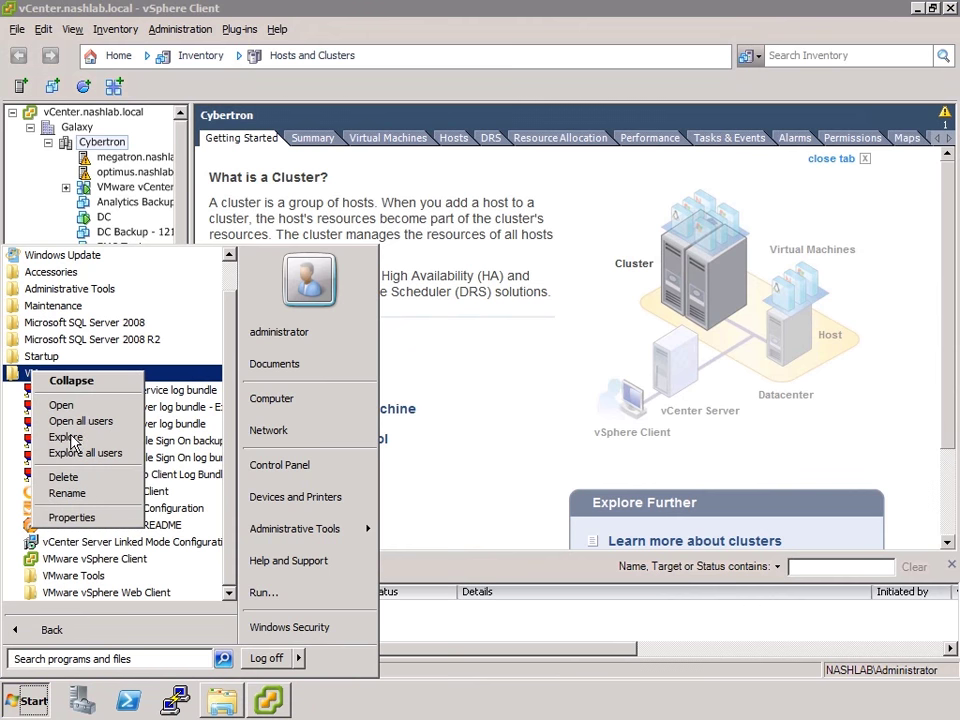
click(79, 421)
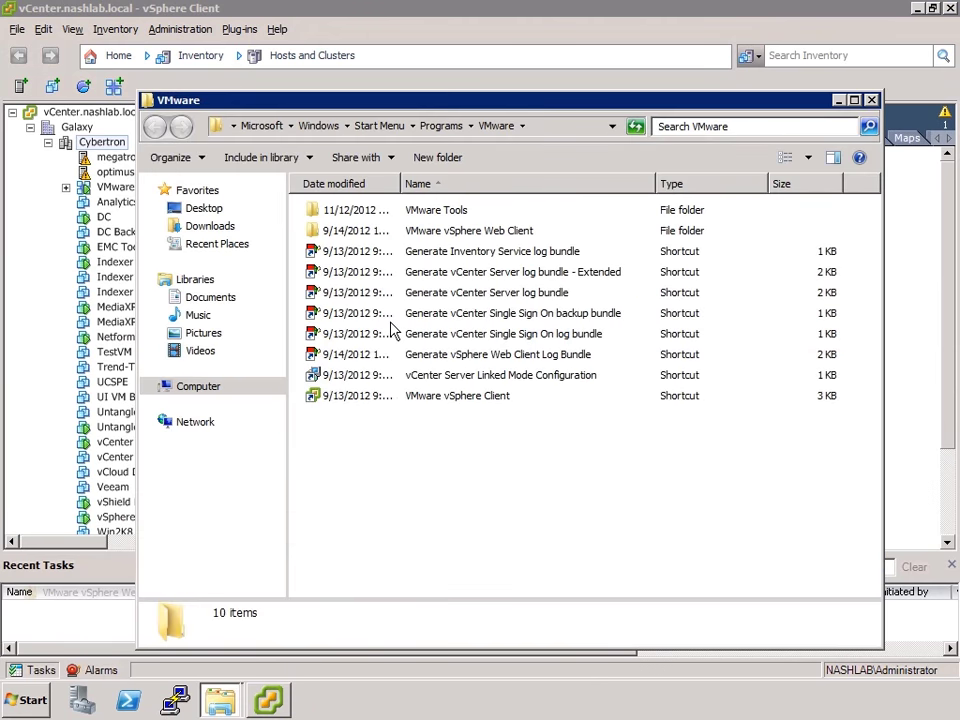
Run 'Generate vCenter Server log bundle - Extended' as administrator, then return to vSphere Client
click(592, 281)
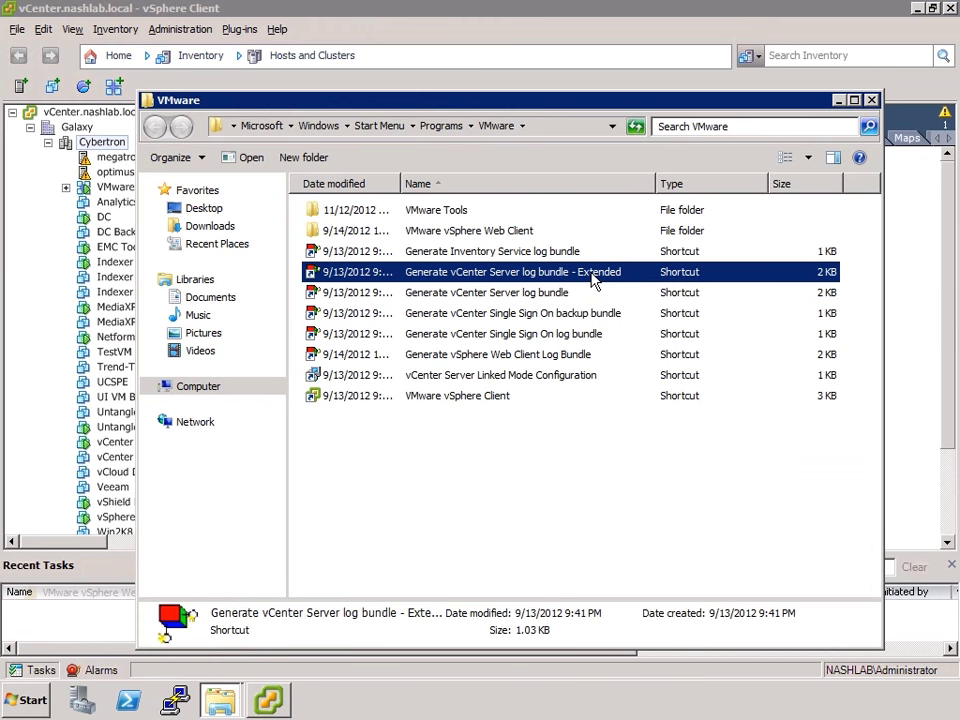
right_click(483, 282)
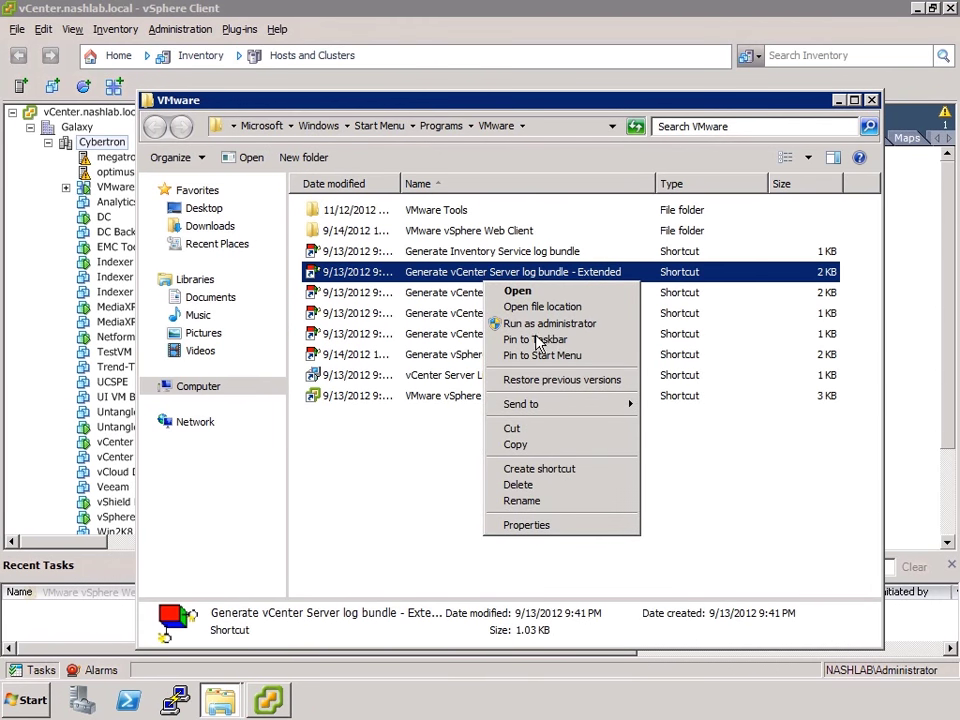
click(549, 325)
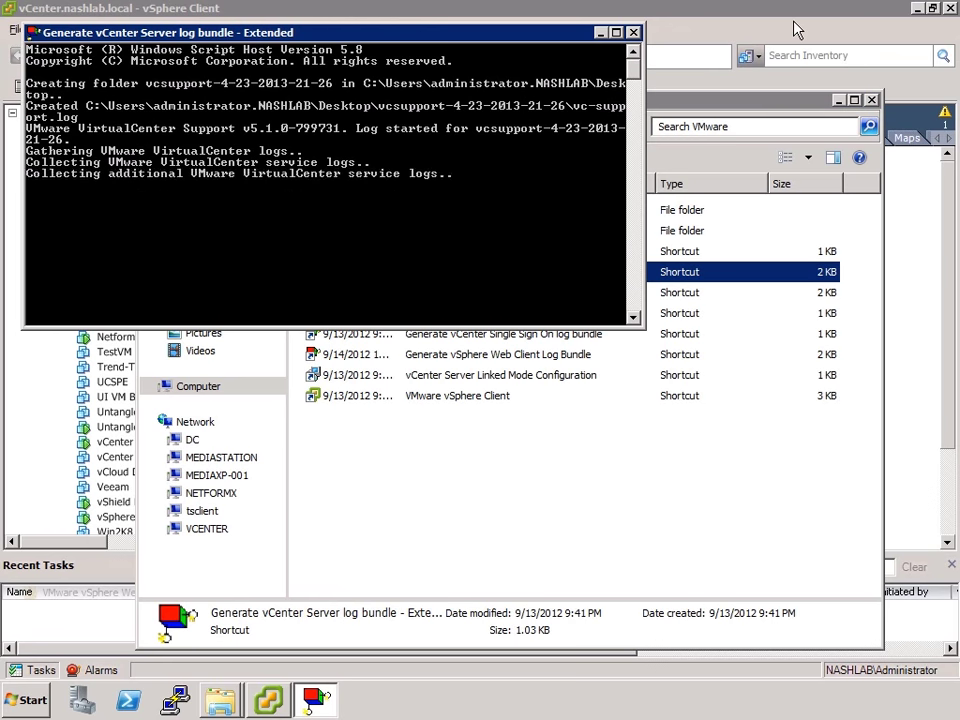
click(595, 15)
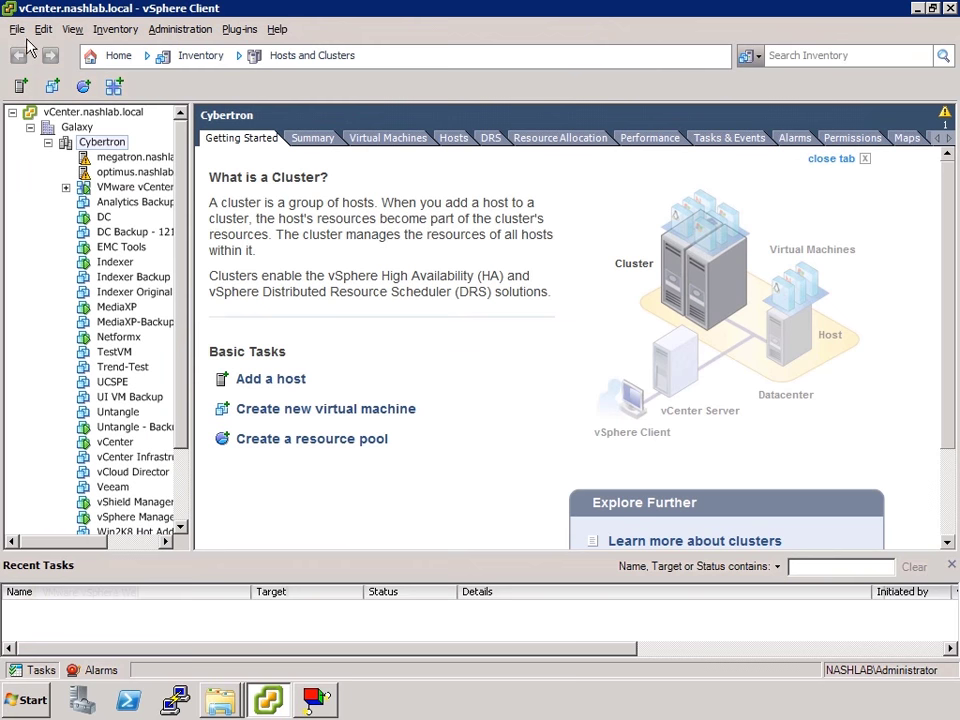
Start Export System Logs from the Galaxy datacenter with Galaxy and its hosts as sources
click(74, 128)
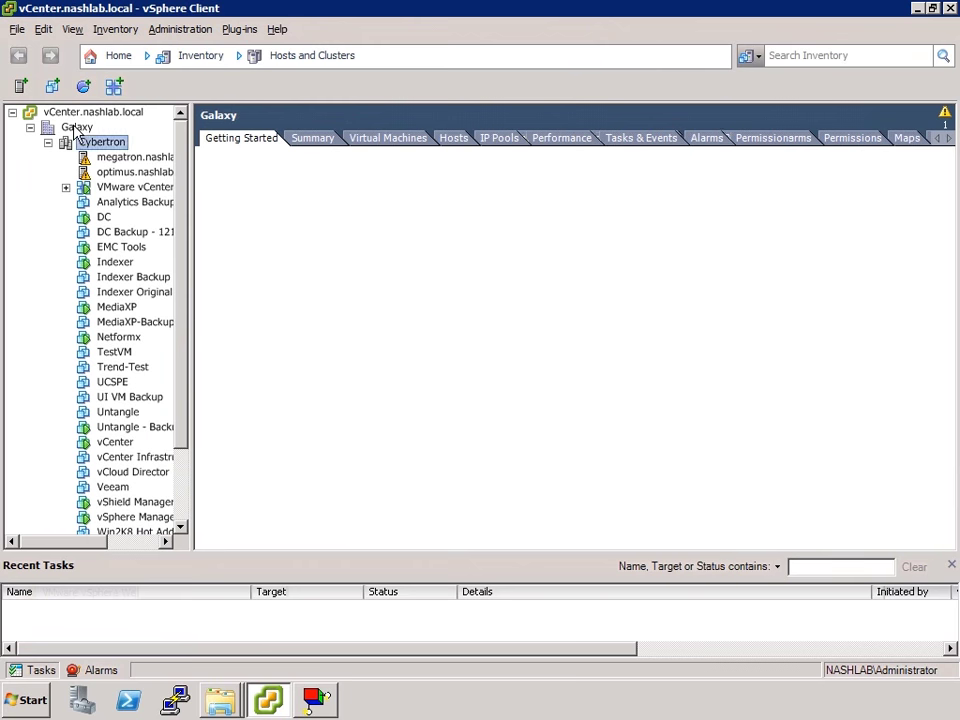
click(16, 30)
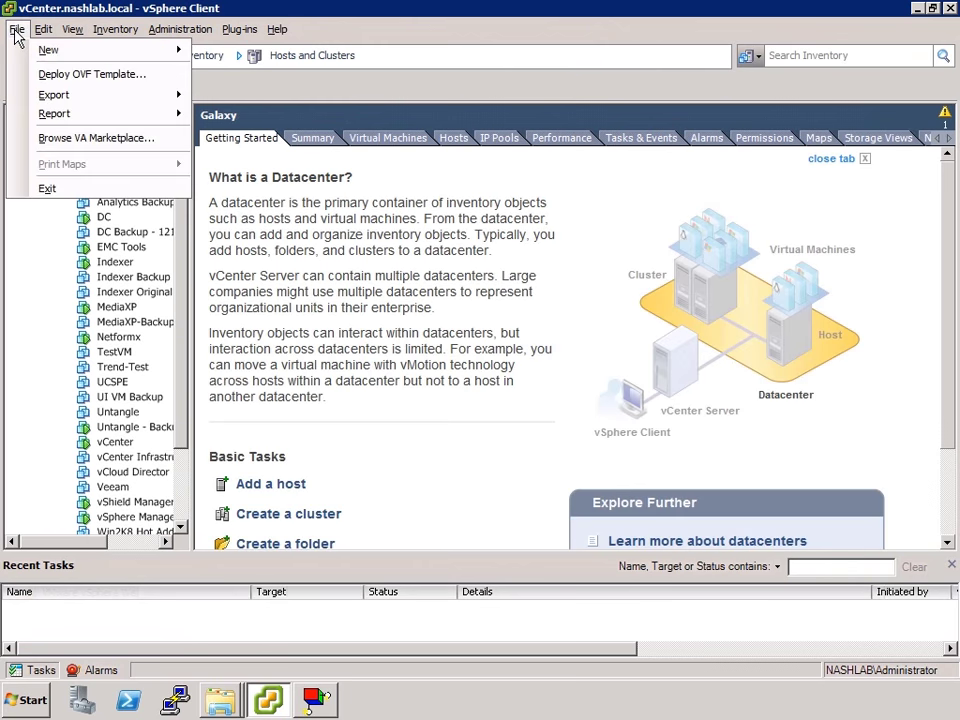
mouse_move(66, 96)
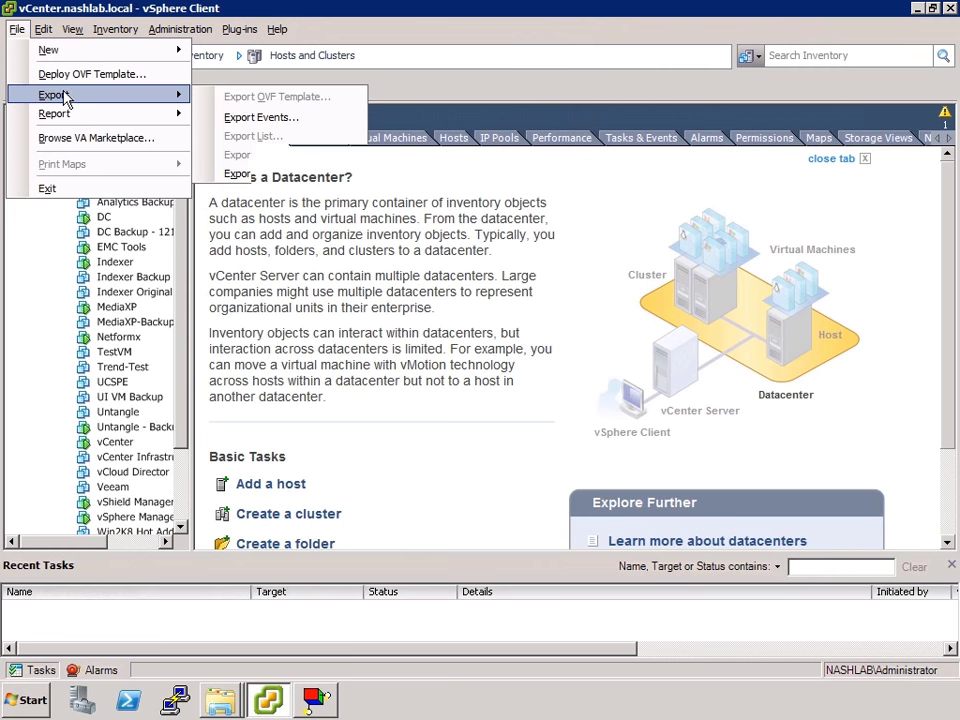
click(262, 174)
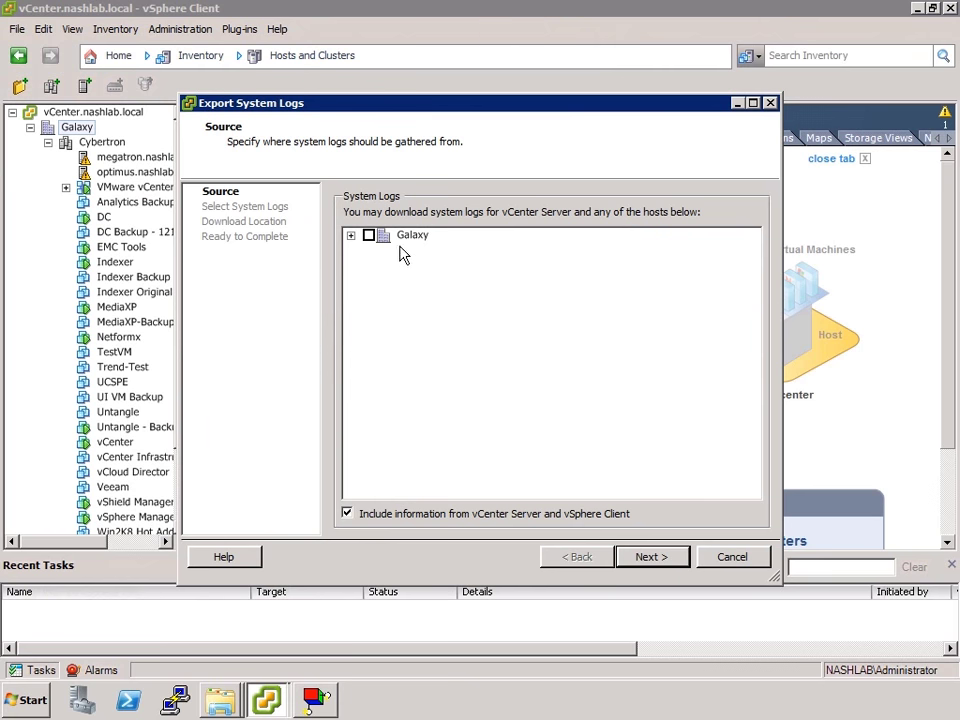
click(350, 236)
click(368, 235)
click(369, 251)
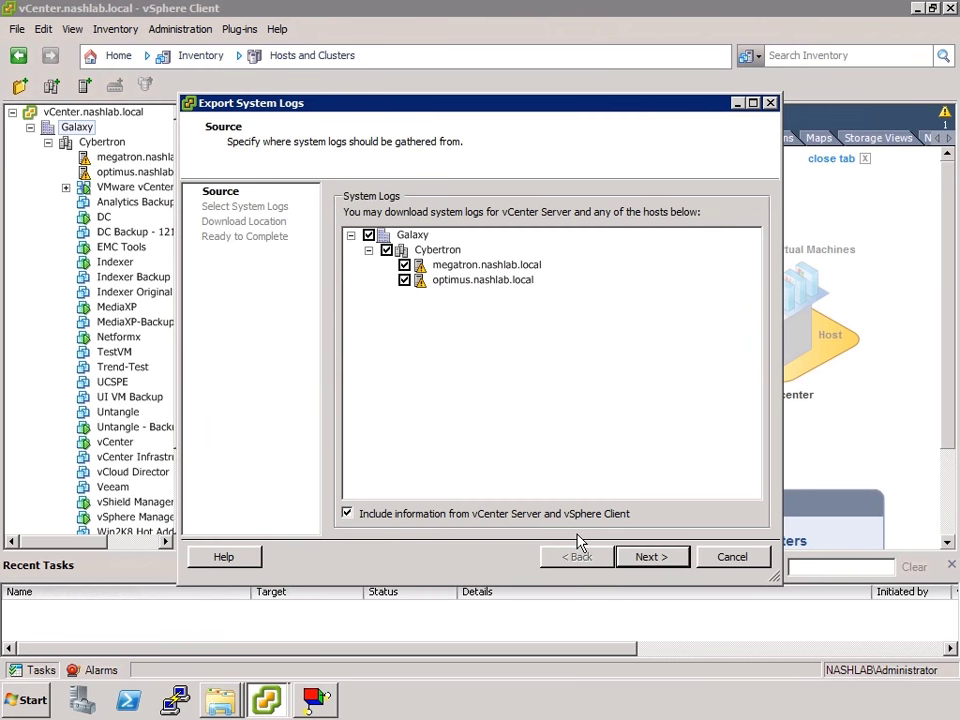
Keep the default logs without performance data, target the Desktop, and finish the export
click(658, 560)
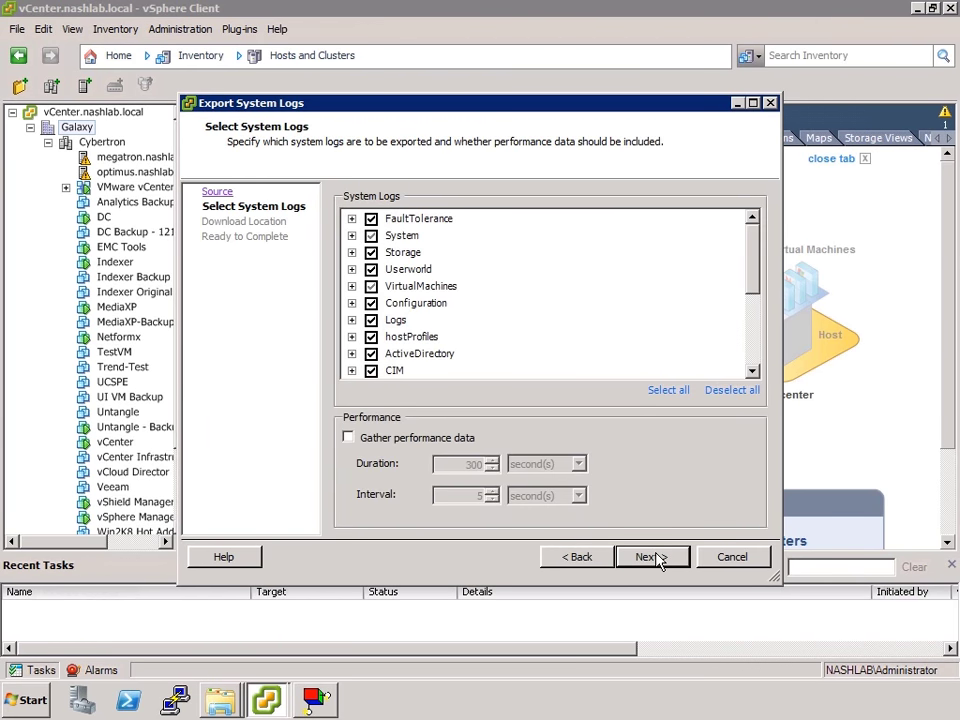
click(351, 219)
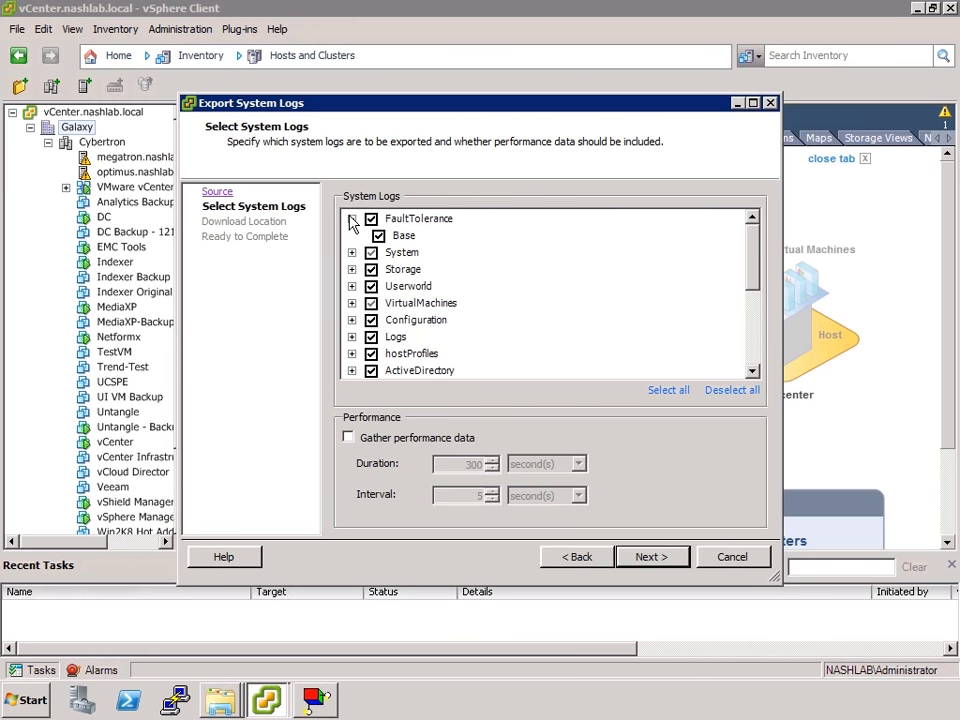
click(351, 219)
click(757, 347)
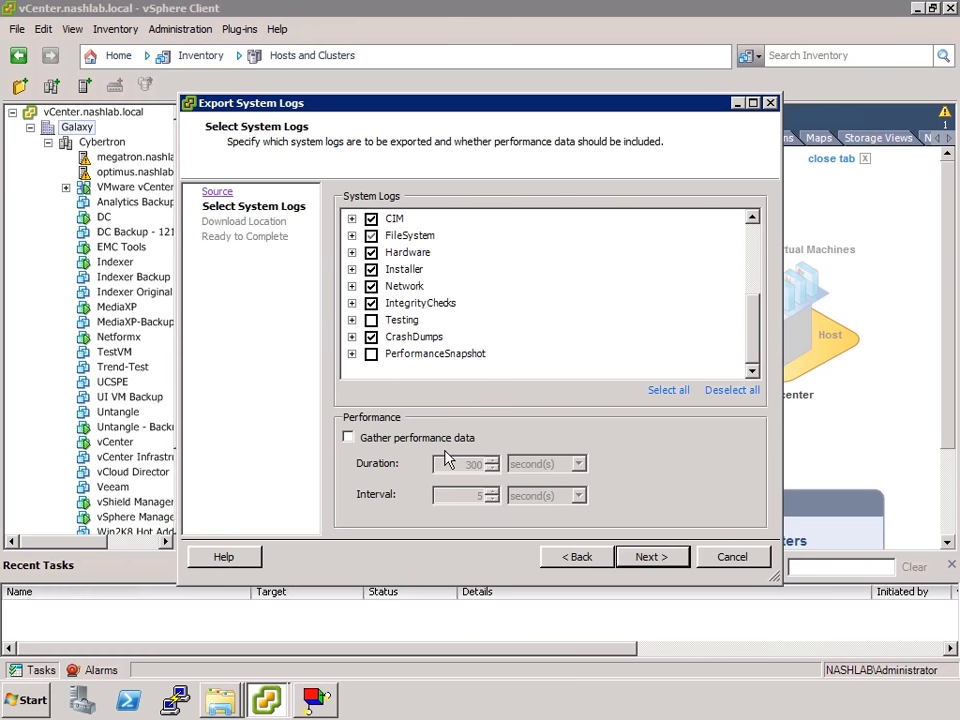
click(393, 440)
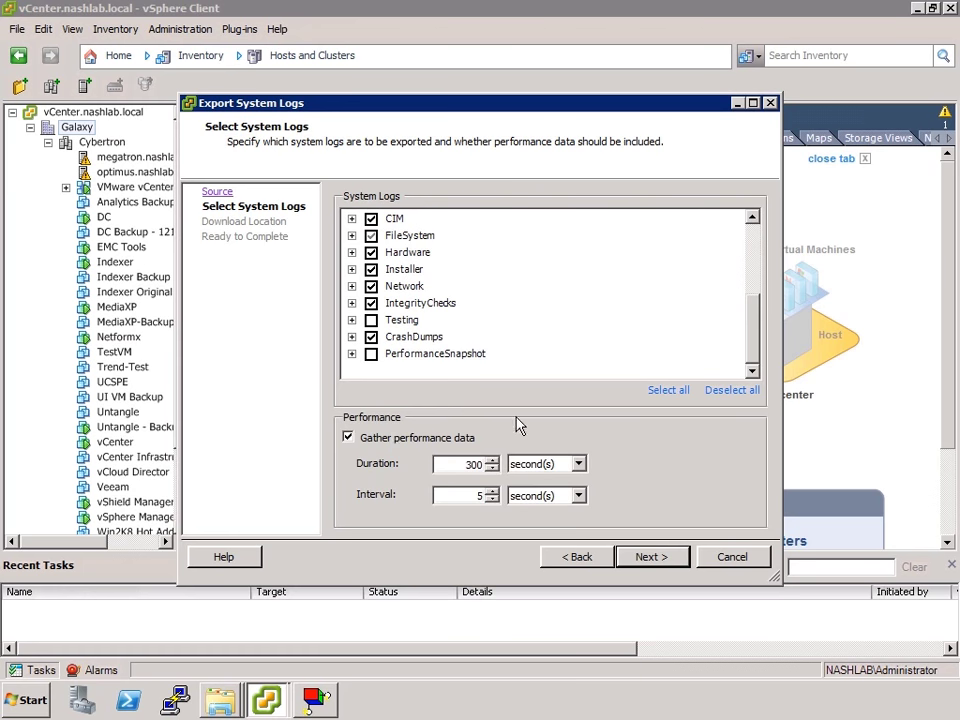
click(391, 439)
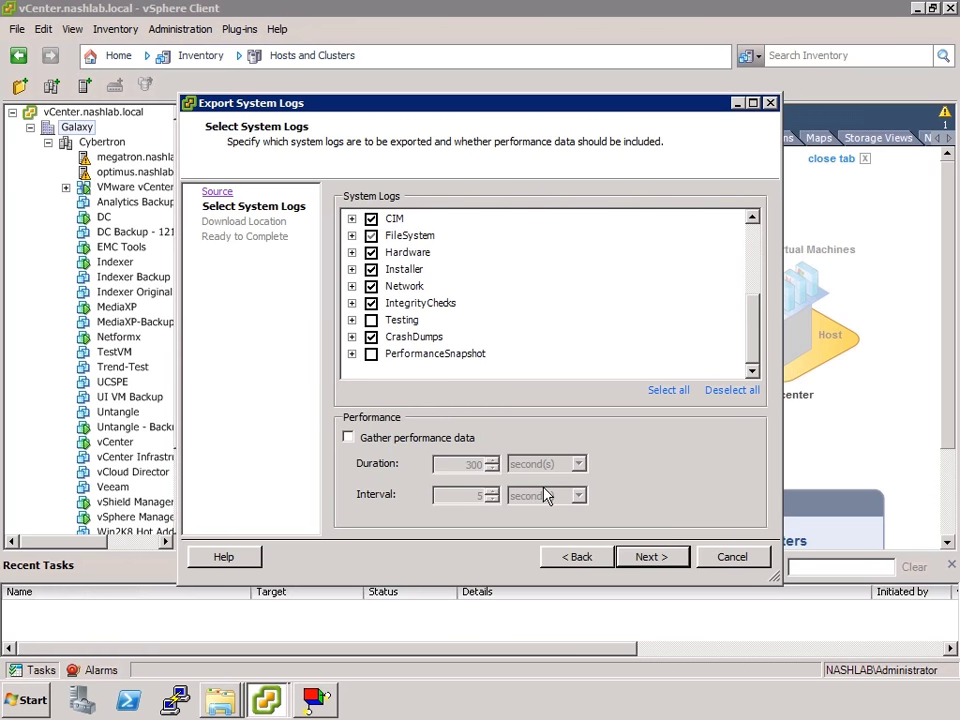
click(666, 566)
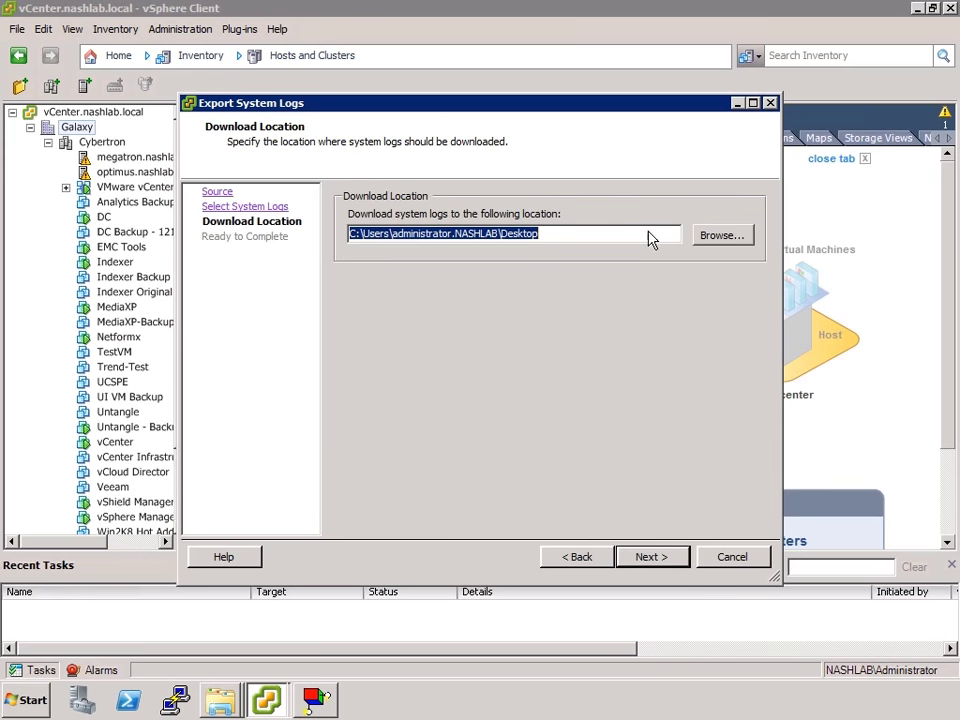
click(655, 567)
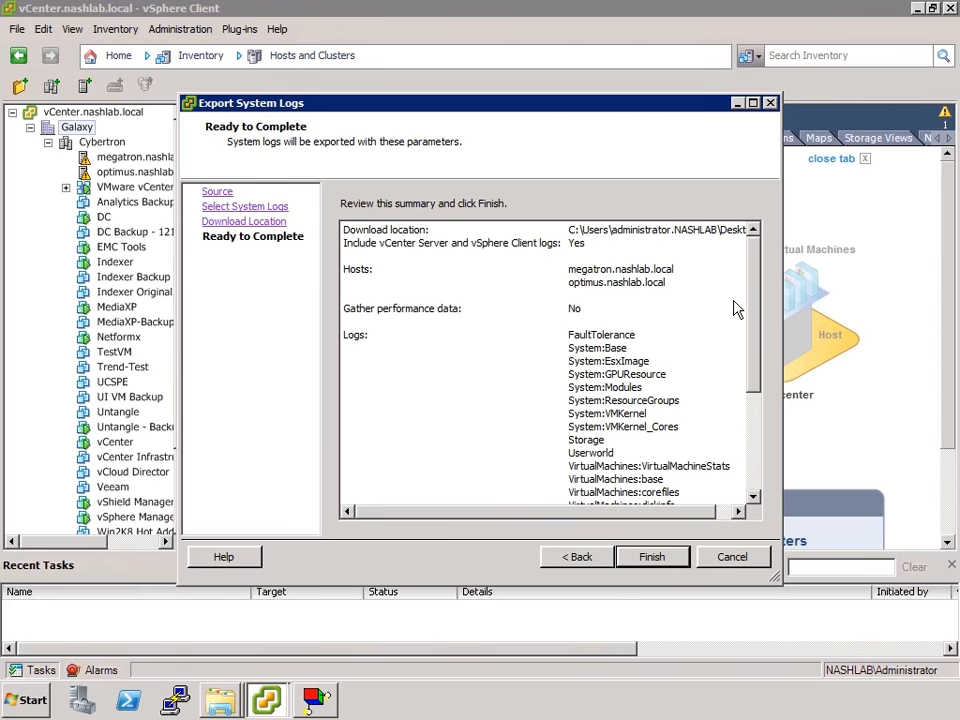
click(651, 557)
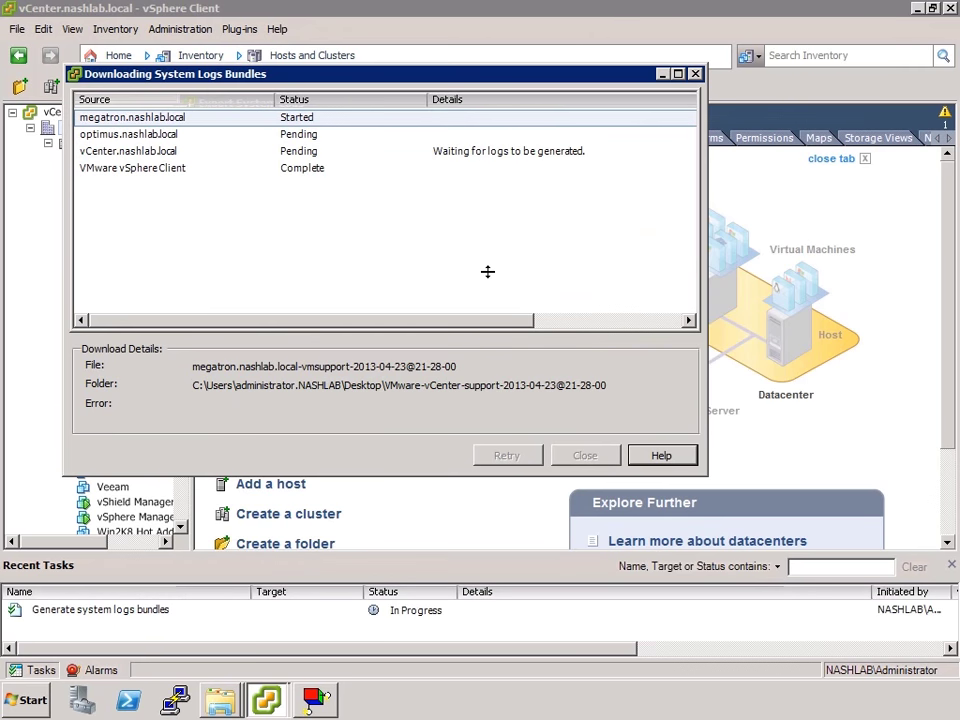
Bring the extended log bundle console to the front, then open the Start menu
click(318, 697)
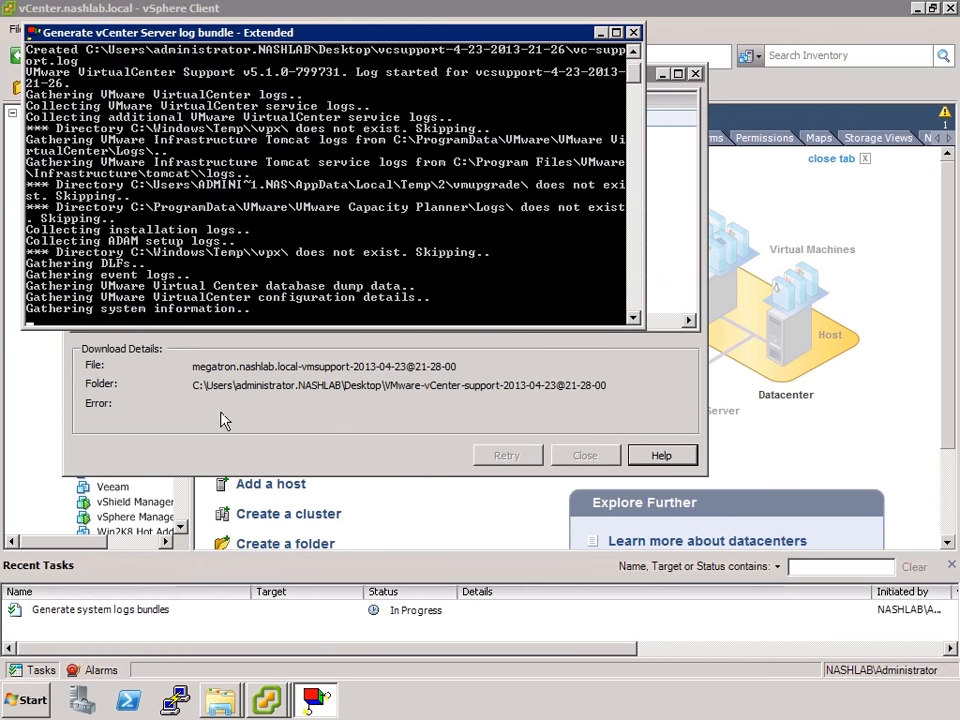
click(24, 699)
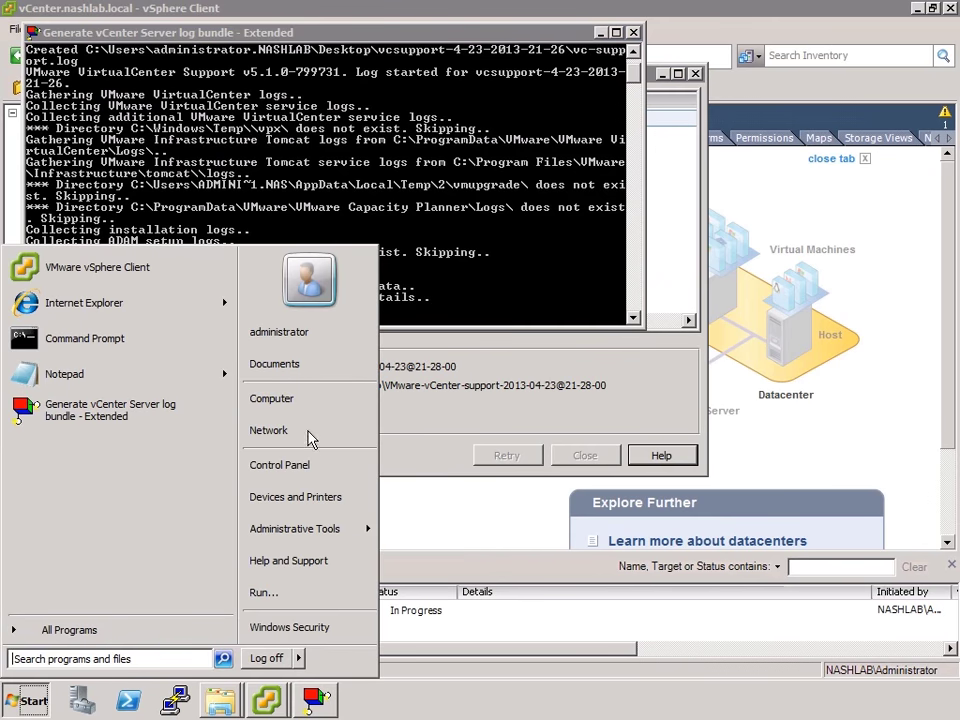
Browse to C:\Users\All Users\VMware\VMware VirtualCenter\Logs from Computer
click(295, 400)
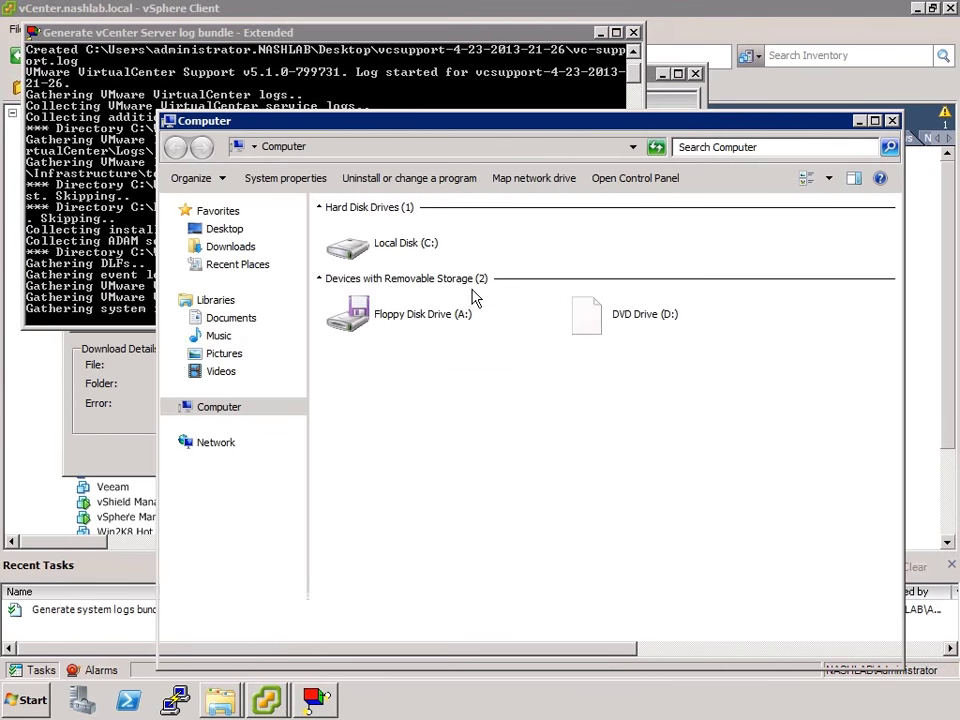
double_click(478, 252)
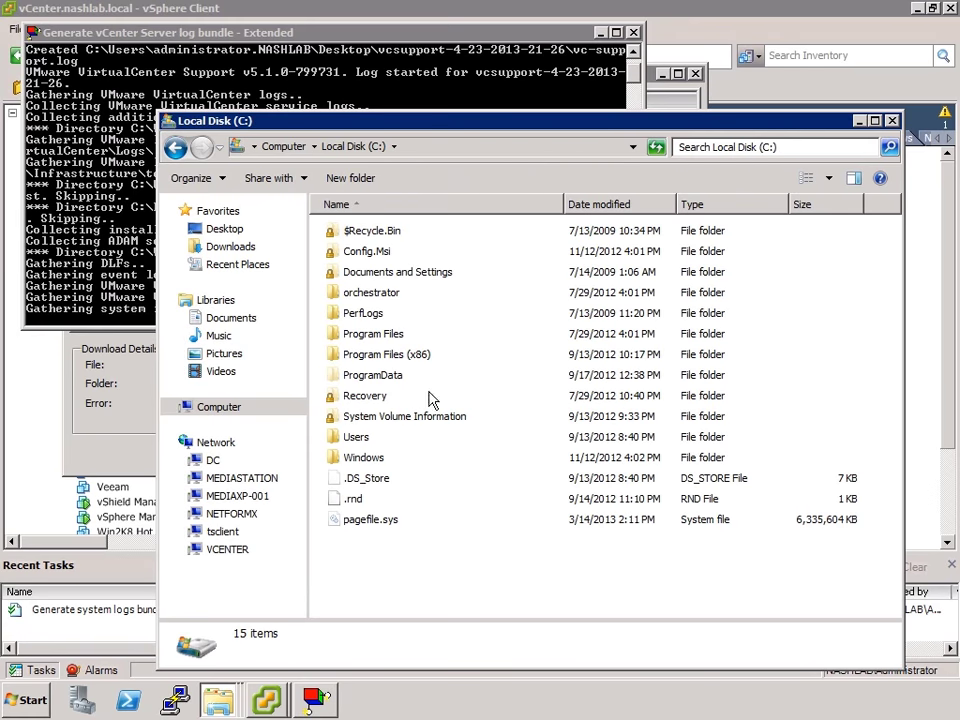
double_click(358, 440)
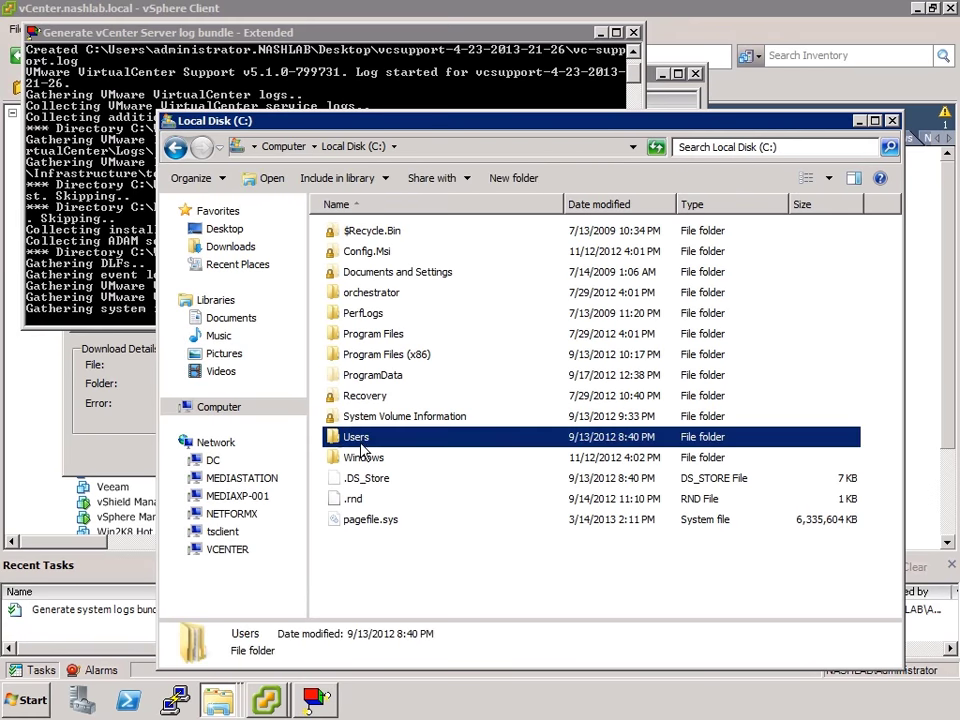
double_click(364, 274)
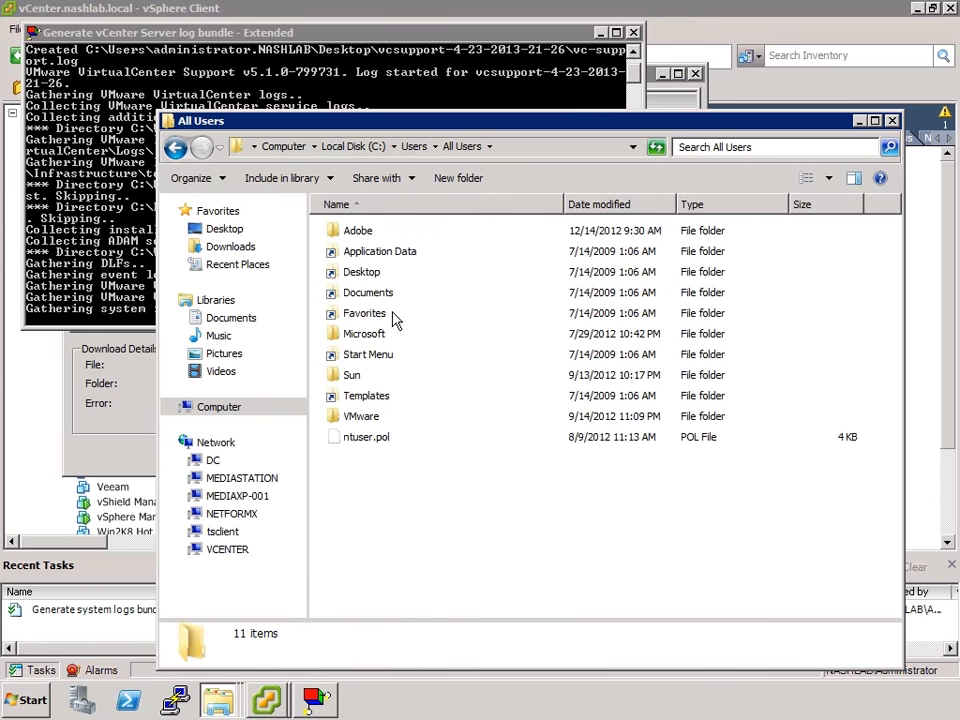
double_click(358, 418)
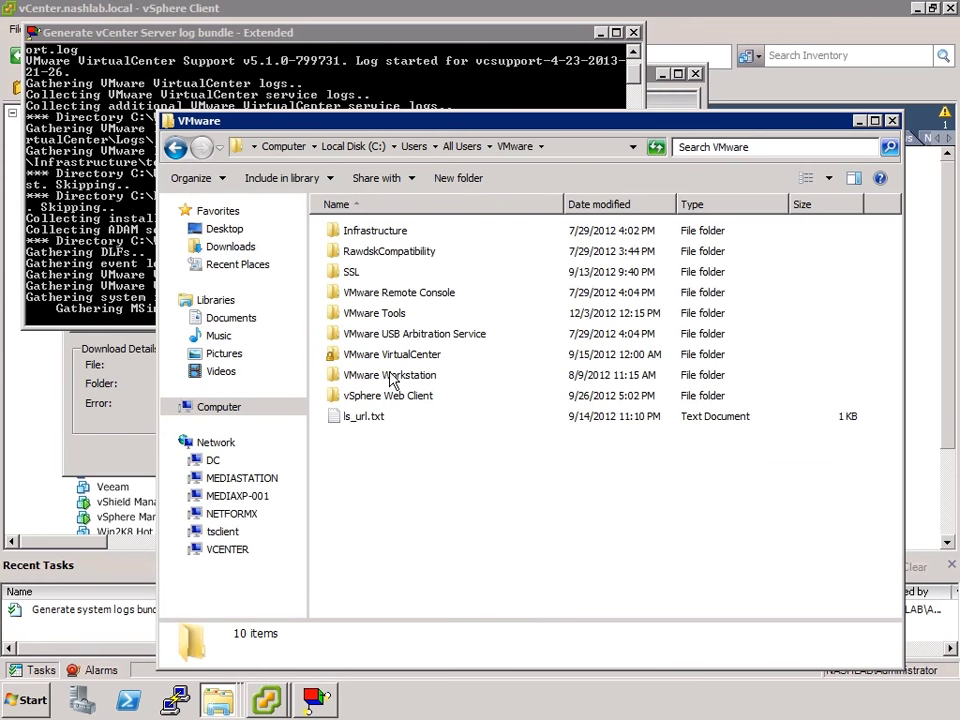
double_click(396, 356)
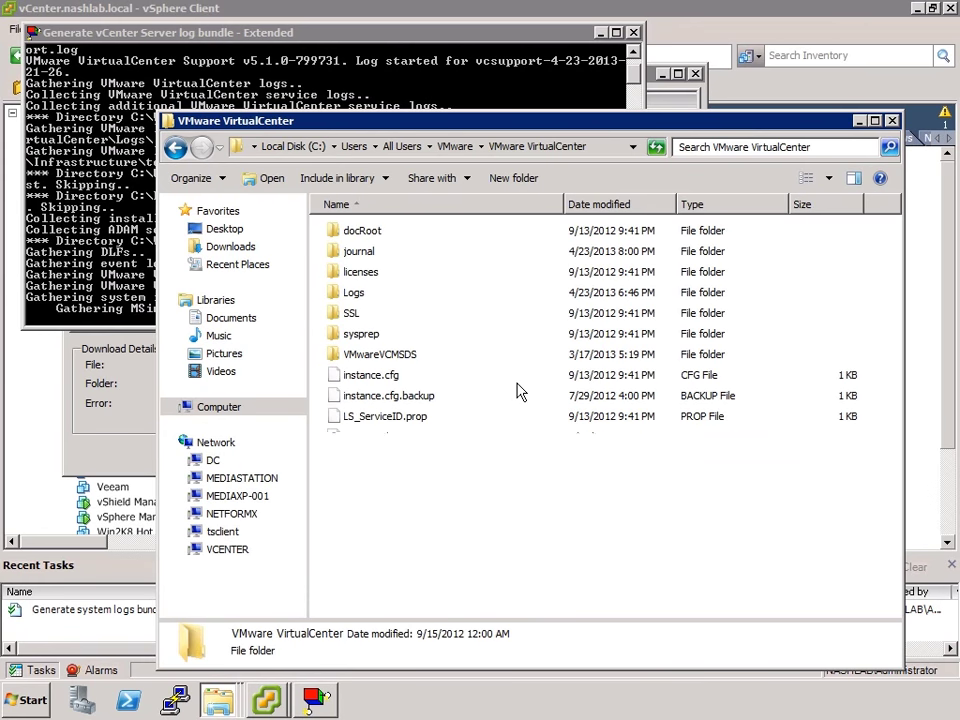
double_click(352, 294)
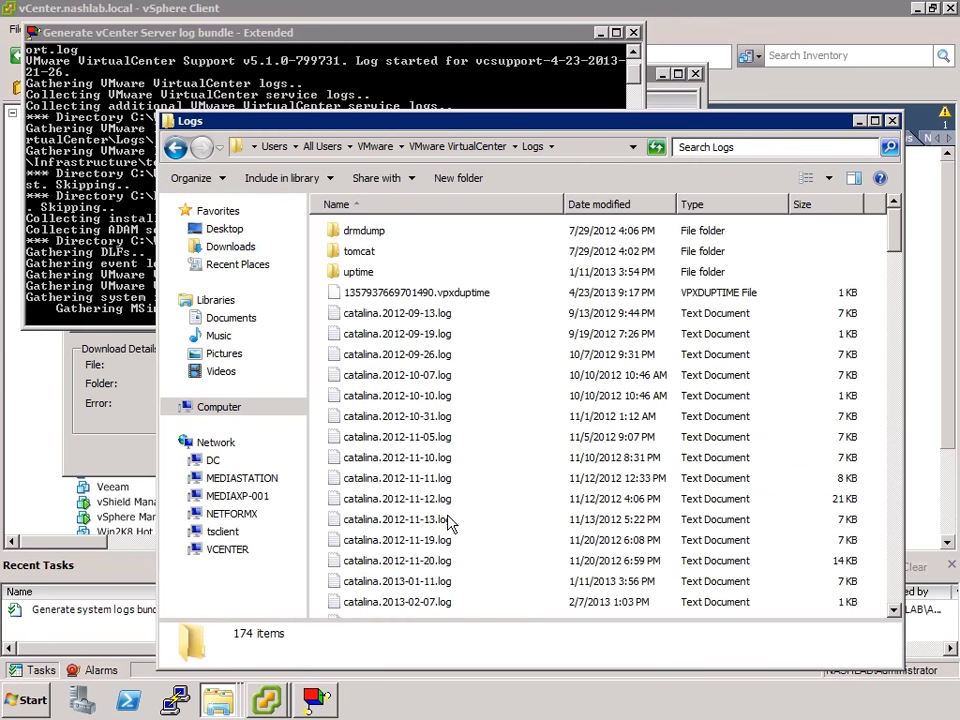
Look inside drmdump\cluster7, return to Logs, and select vpxd-124.log near the bottom
double_click(358, 231)
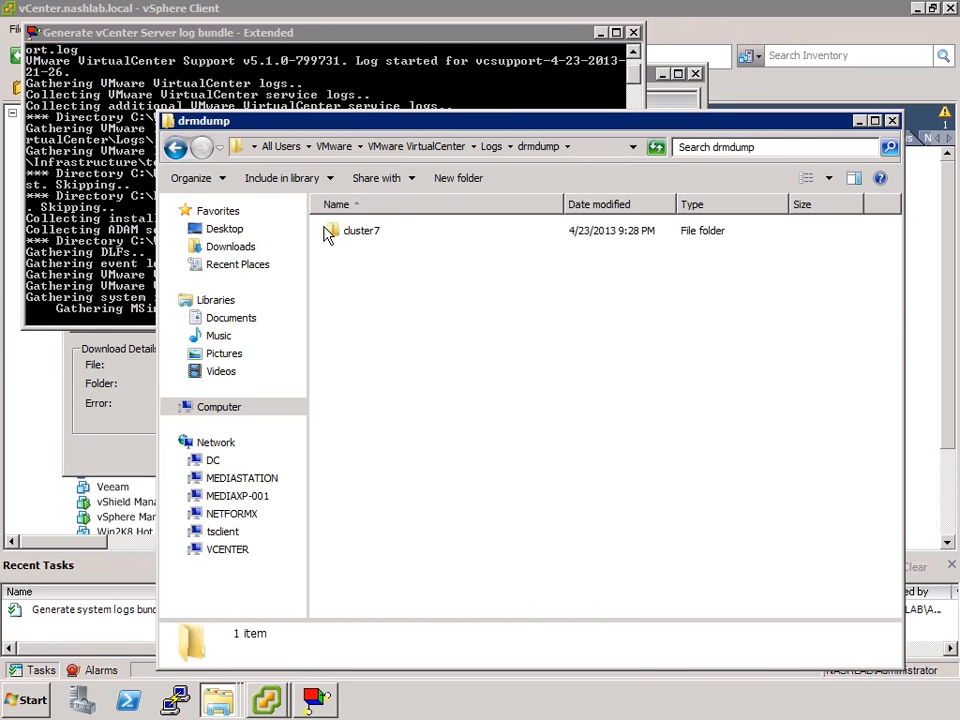
double_click(356, 238)
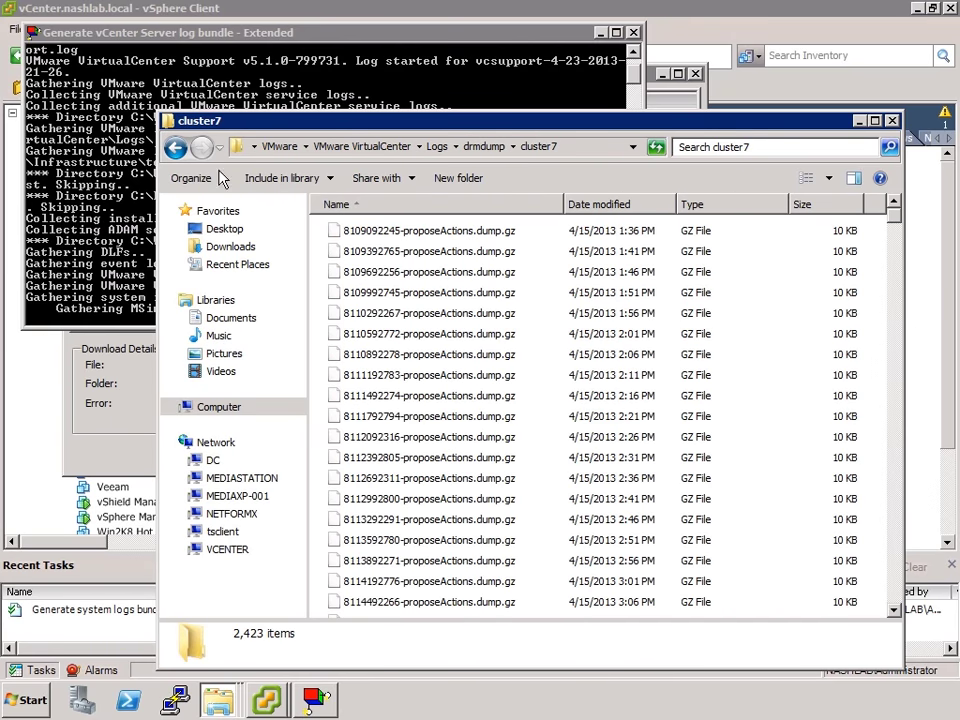
click(178, 148)
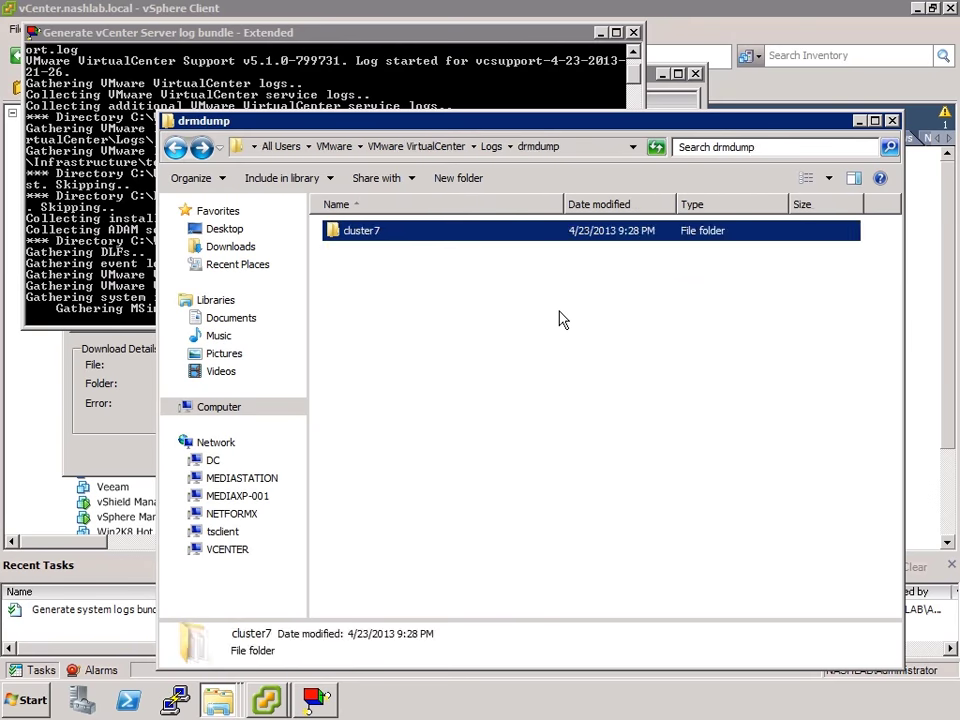
key(BackSpace)
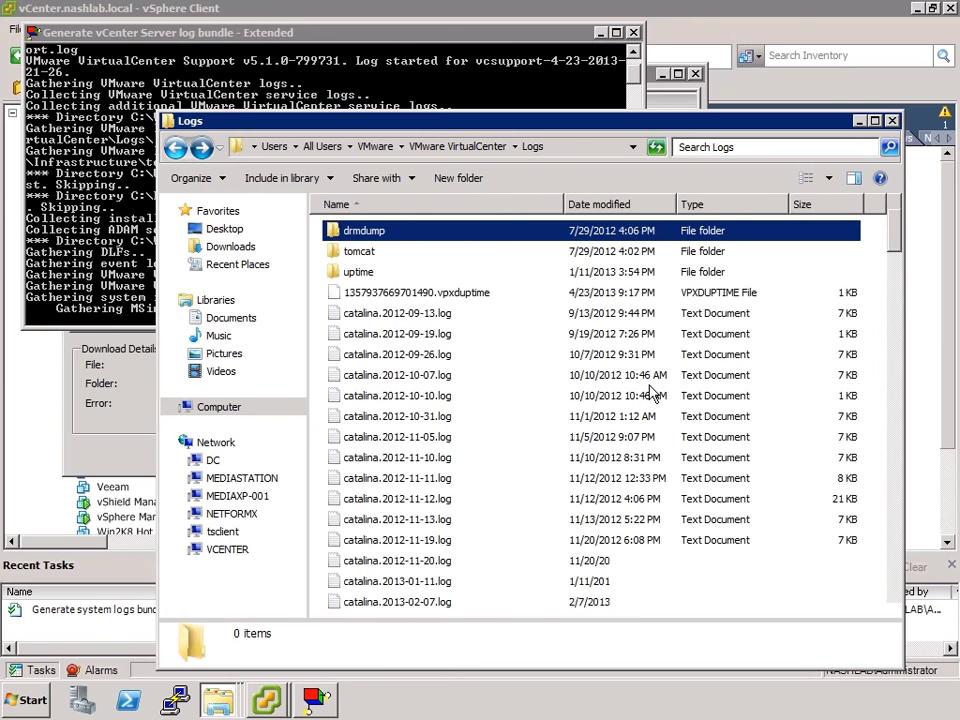
click(895, 580)
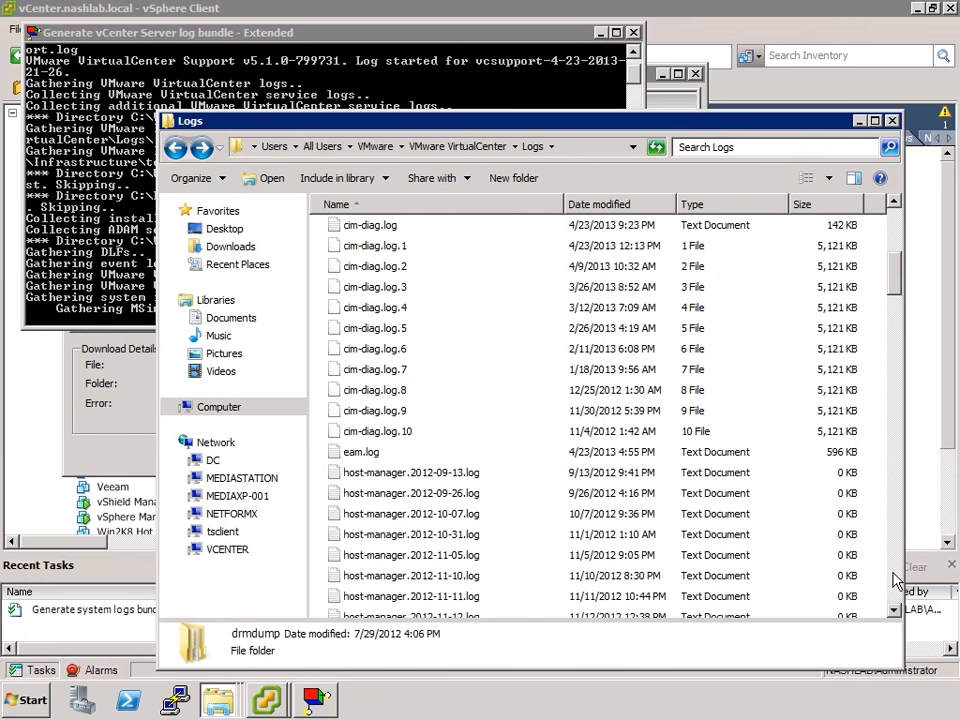
click(895, 580)
click(895, 580)
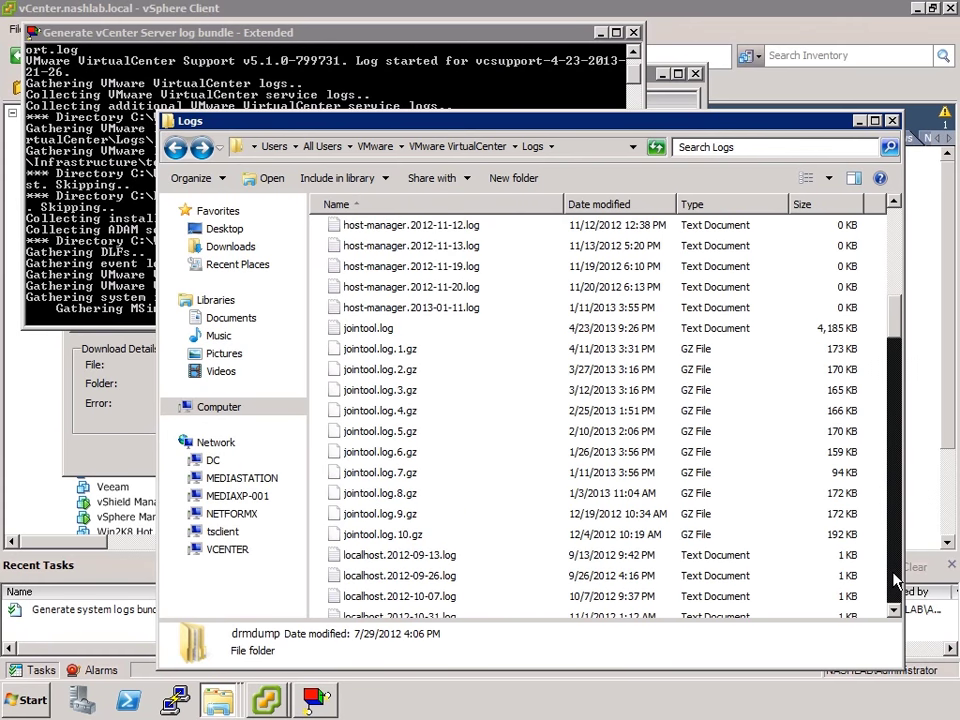
click(895, 580)
click(895, 580)
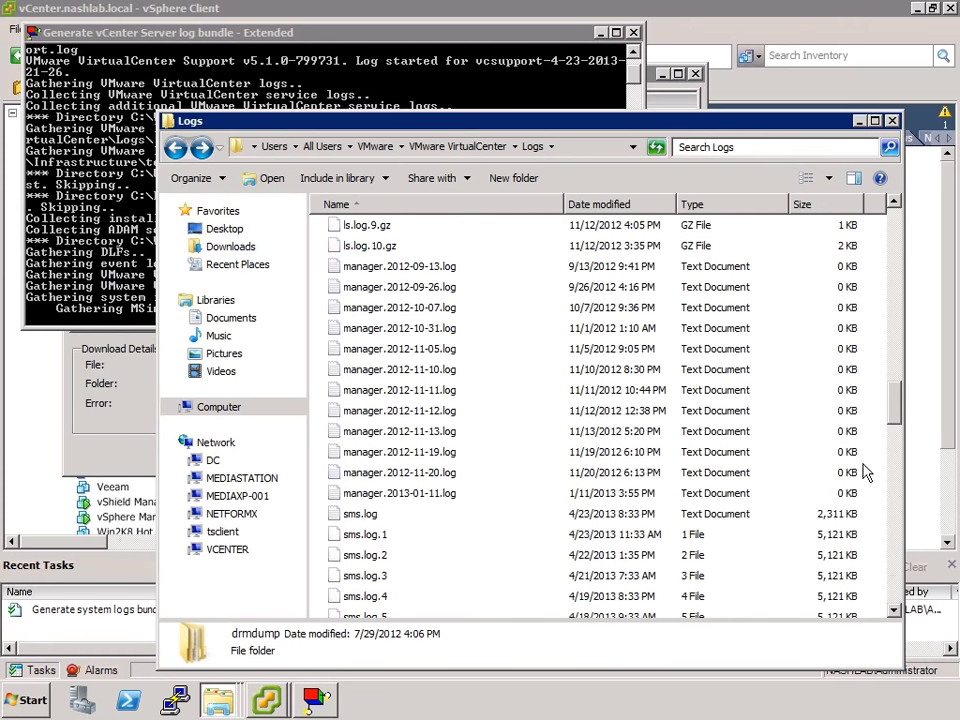
click(895, 570)
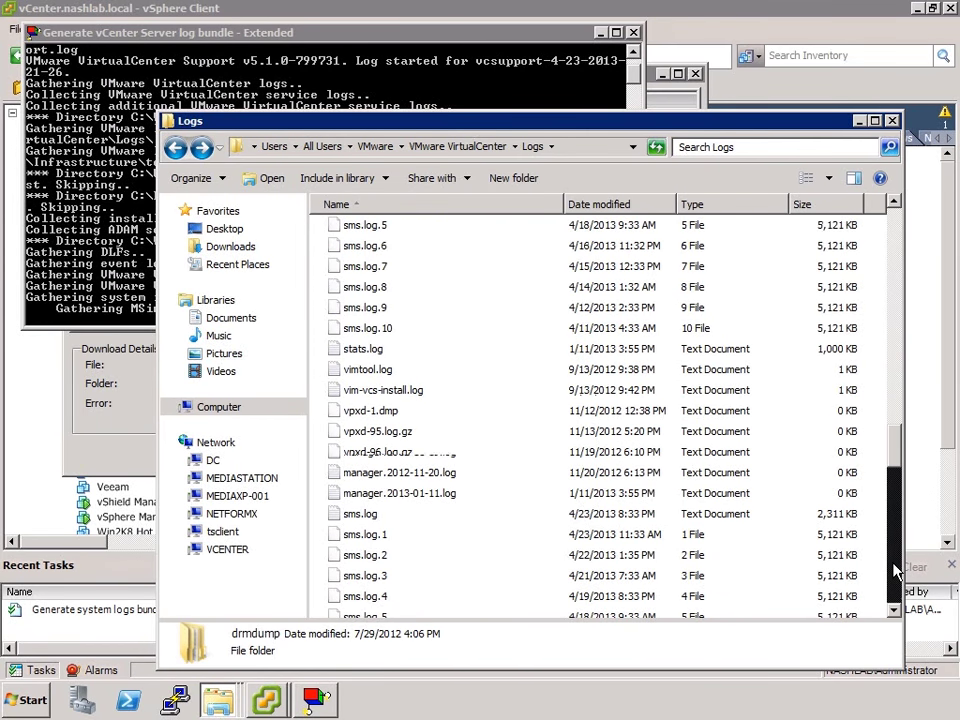
click(895, 570)
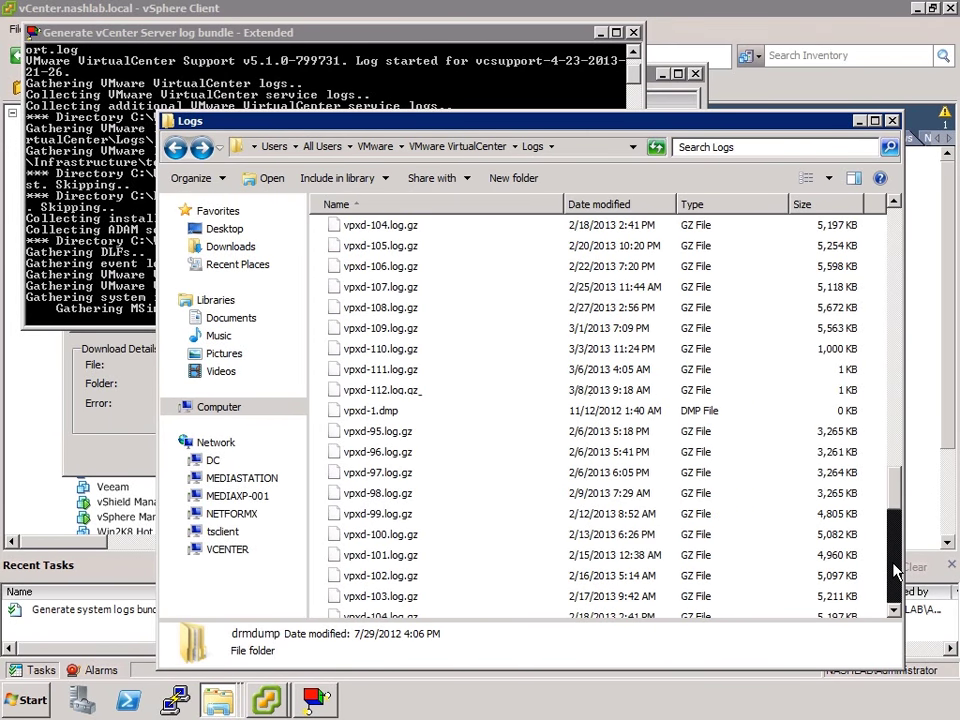
click(895, 570)
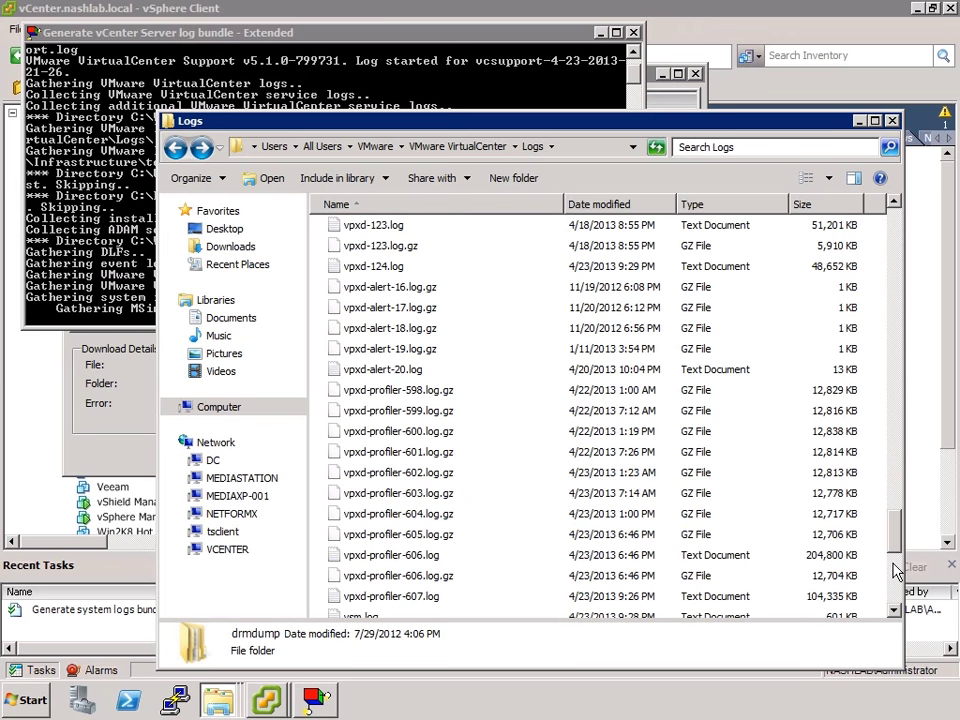
click(388, 266)
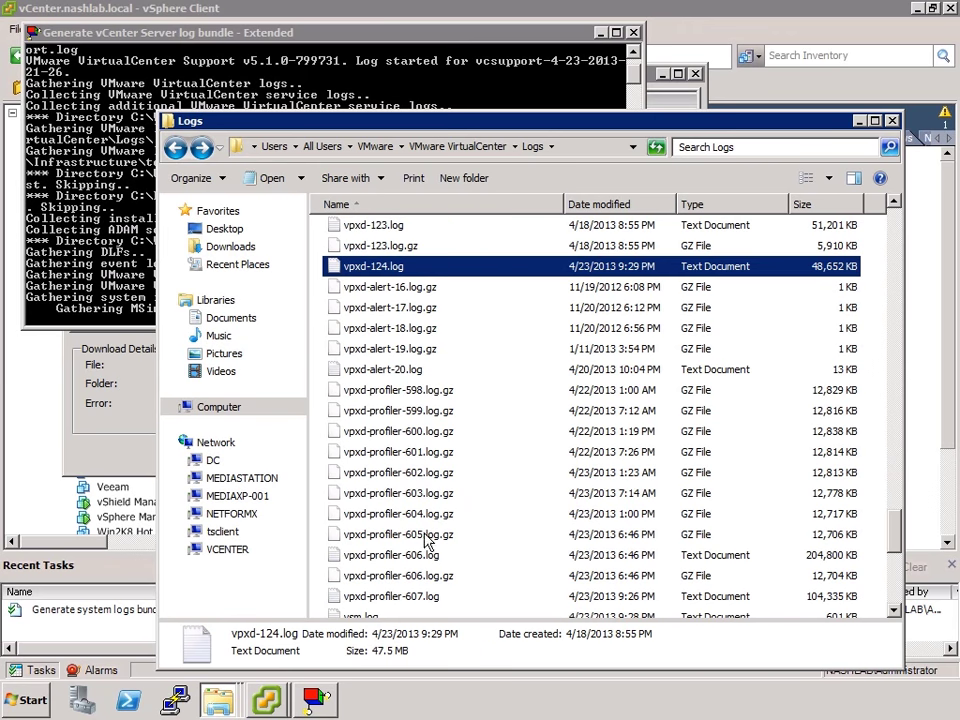
Read vpxd-124.log in a maximized Notepad with Word Wrap on, then close it
double_click(390, 267)
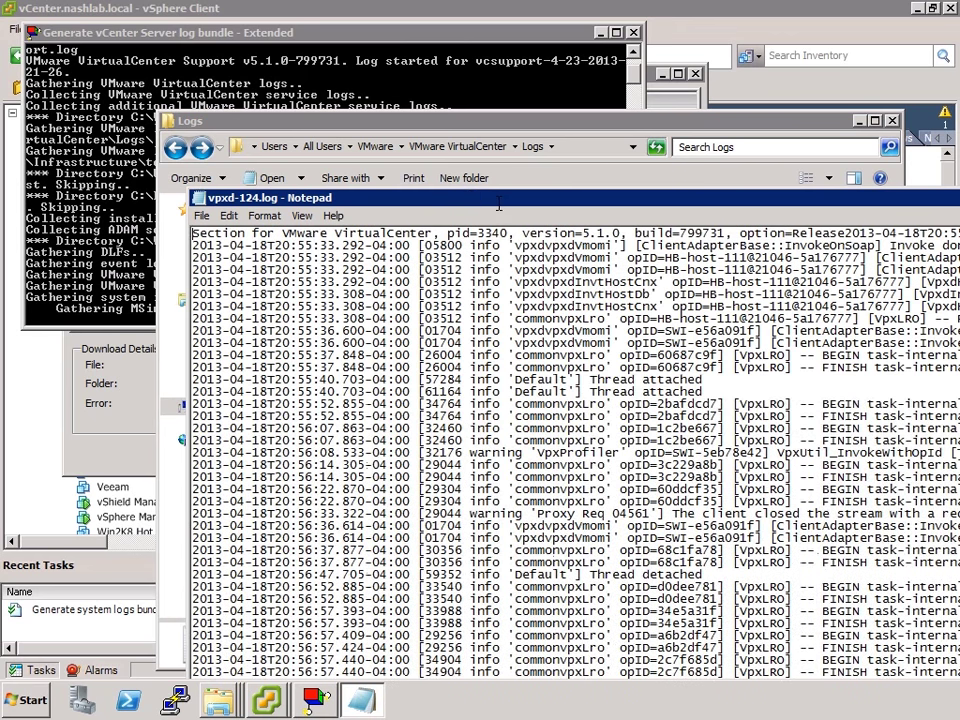
double_click(497, 207)
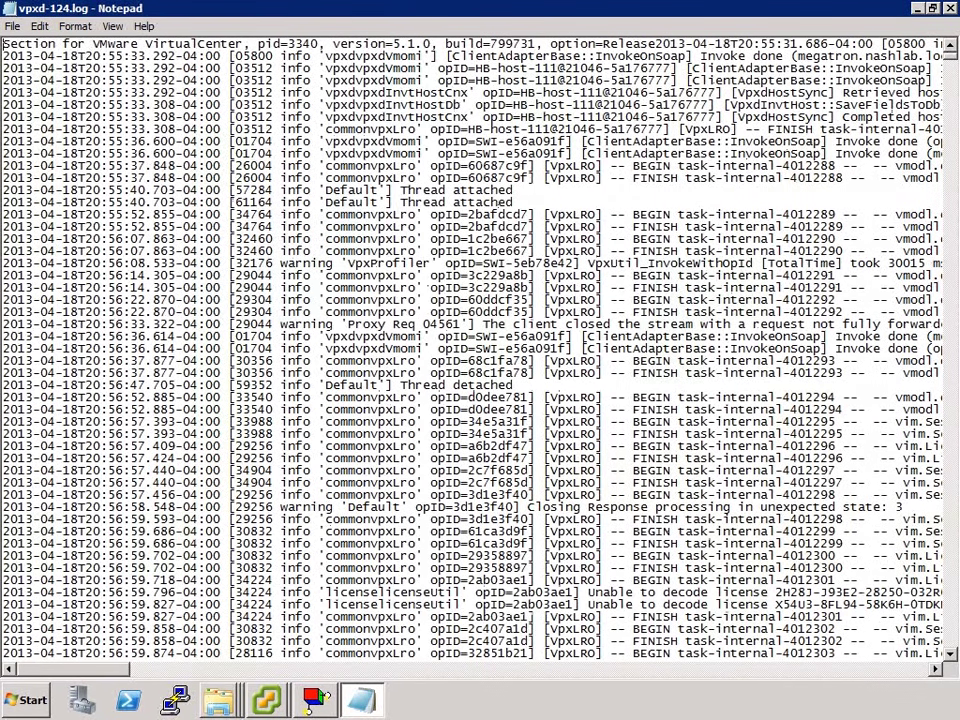
click(76, 26)
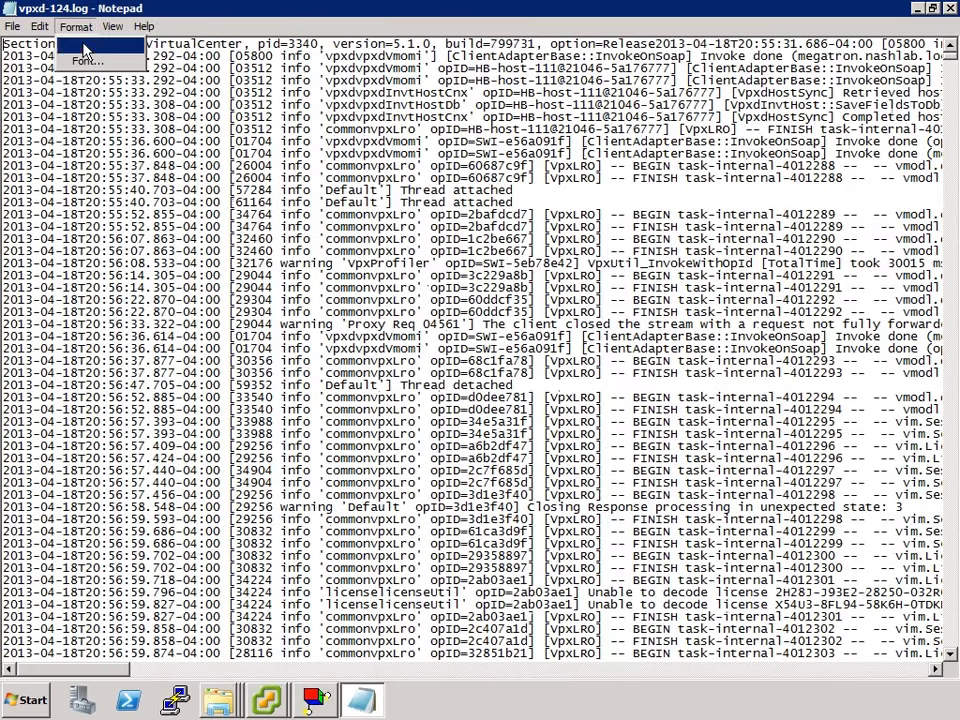
click(90, 44)
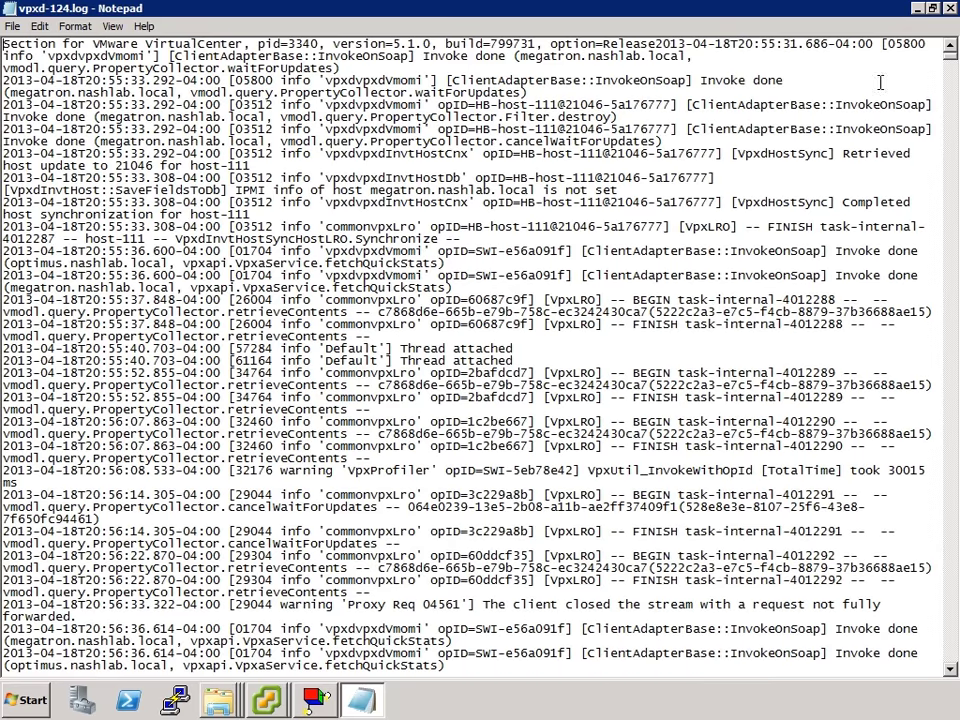
key(alt+F4)
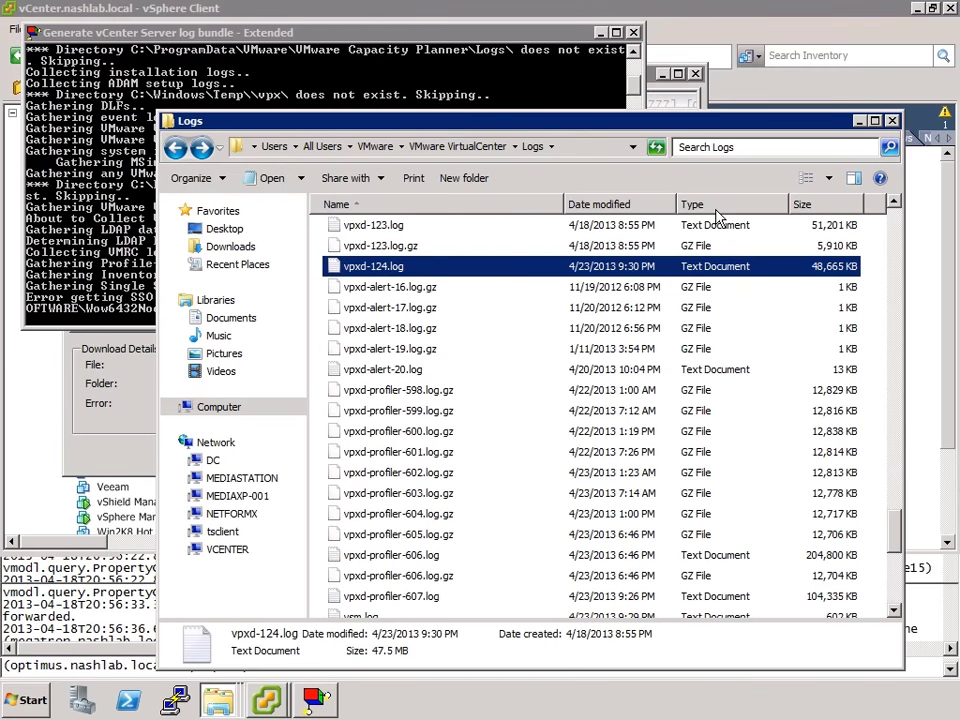
Connect to 192.168.200.91 using the Optimus PuTTY session and log in as root
click(118, 446)
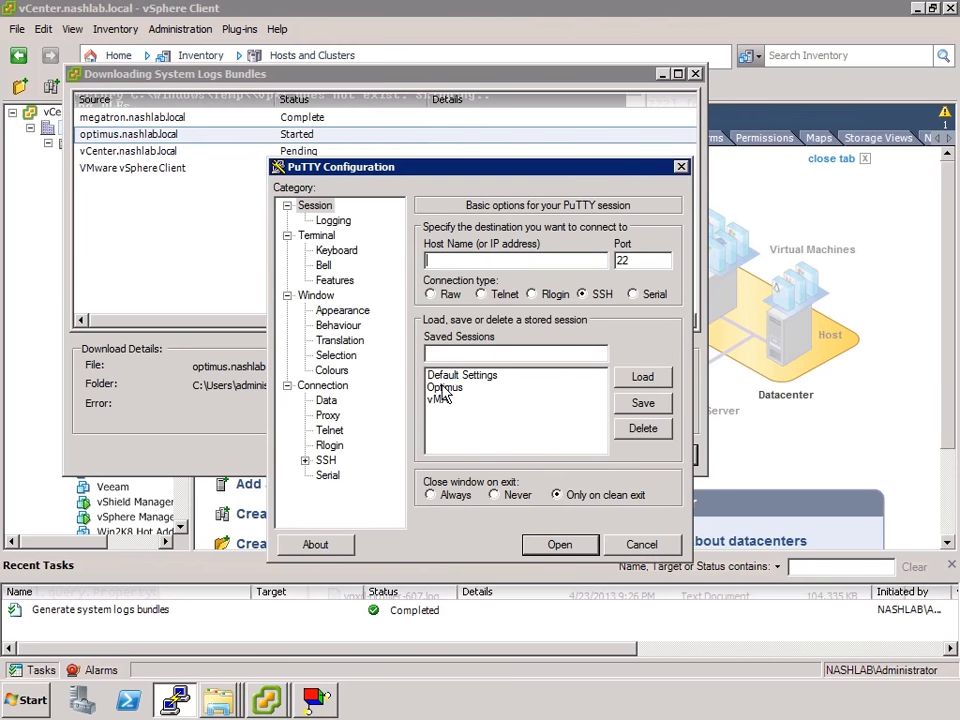
click(443, 388)
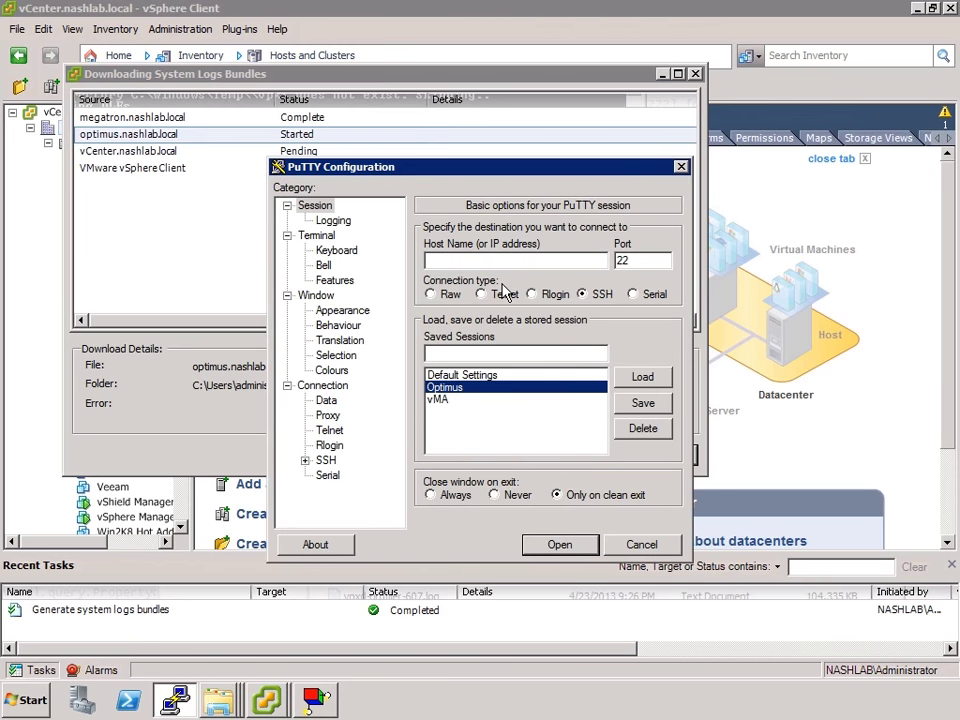
key(Return)
text(root)
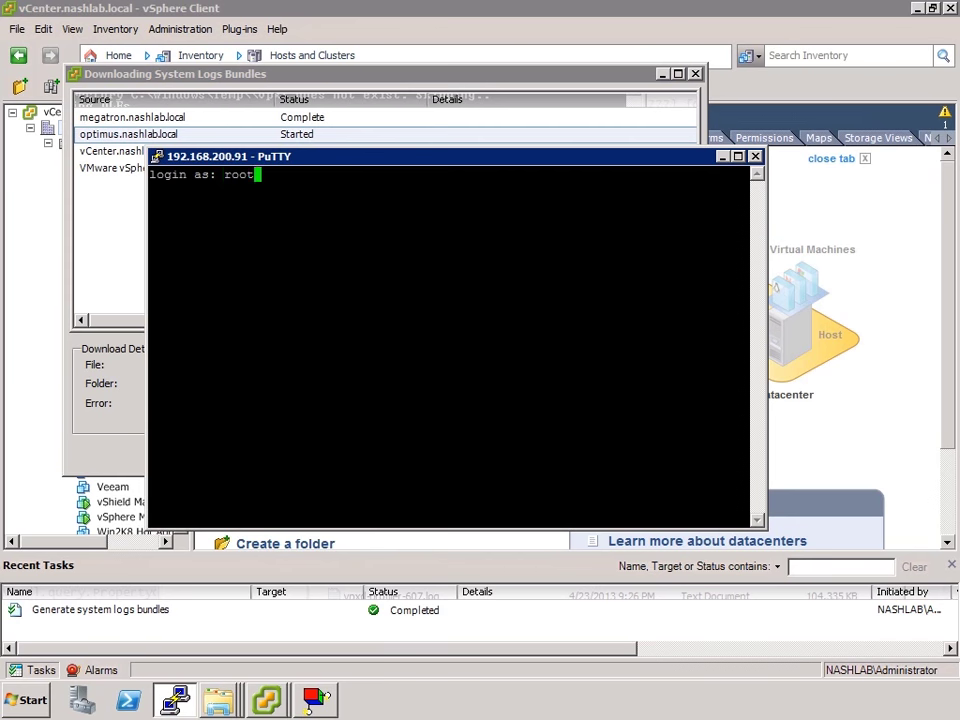
key(Return)
Change into the /var/log directory on the ESXi host
key(Return)
text(cd /var)
key(Return)
text(cd /l)
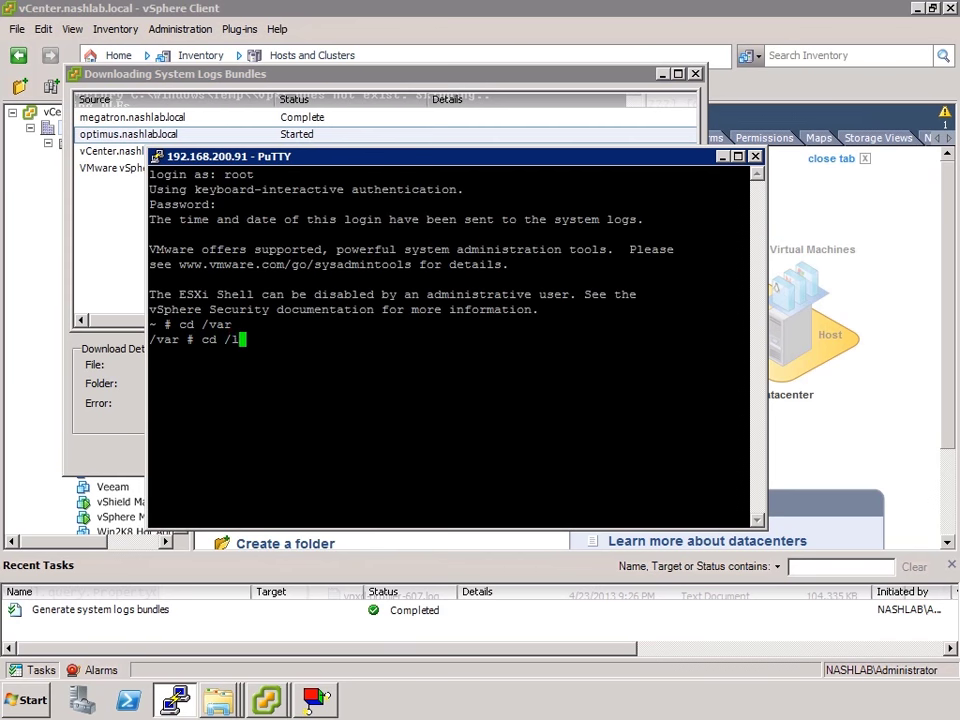
key(BackSpace)
text(log)
key(Return)
Show the last 100 lines of vmkernel.log with tail -100
text(ls)
key(Return)
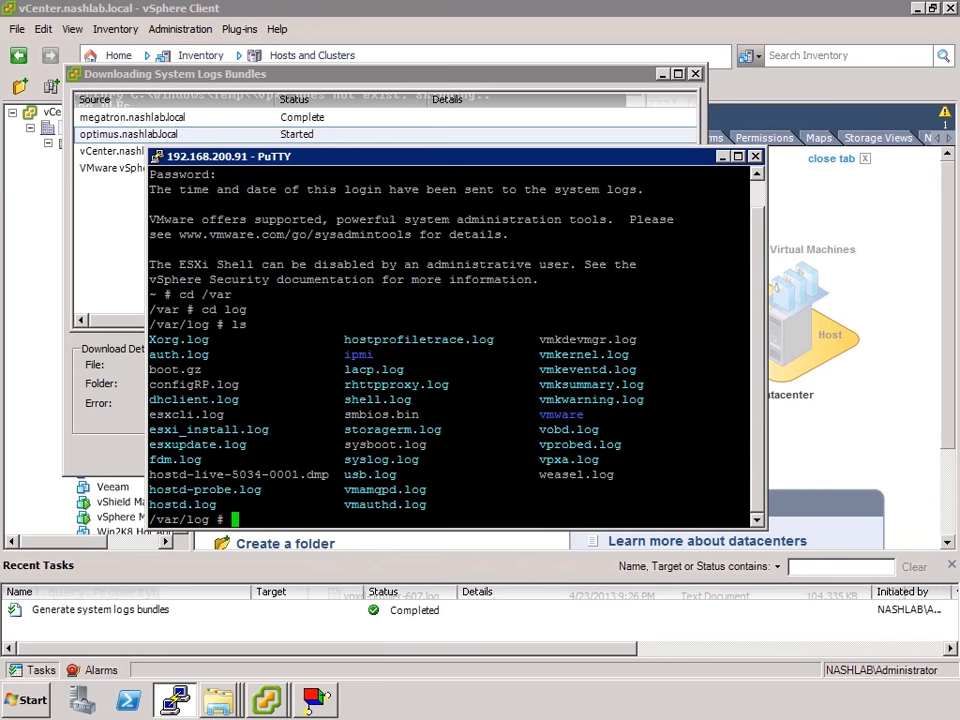
text(tail -100 vmkernel.l)
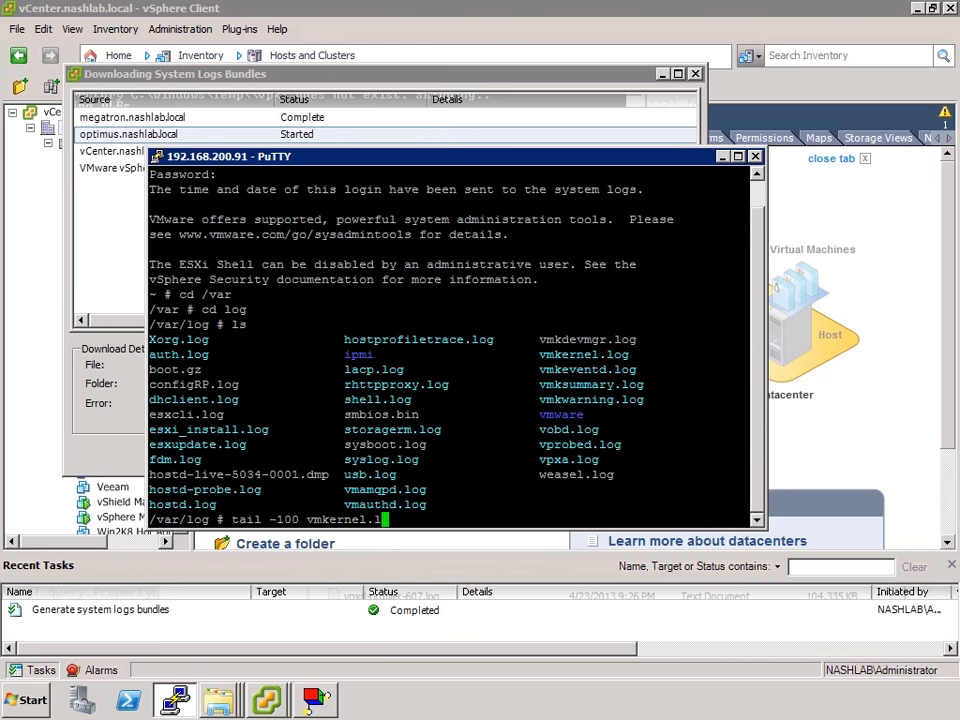
text(og)
key(Return)
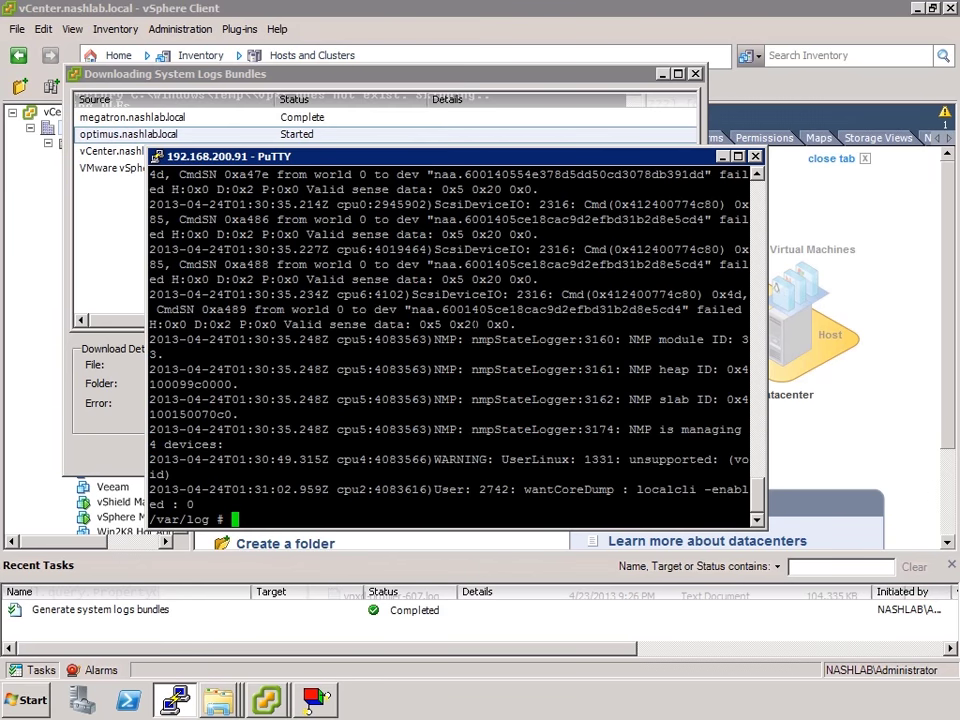
key(Return)
key(Return)
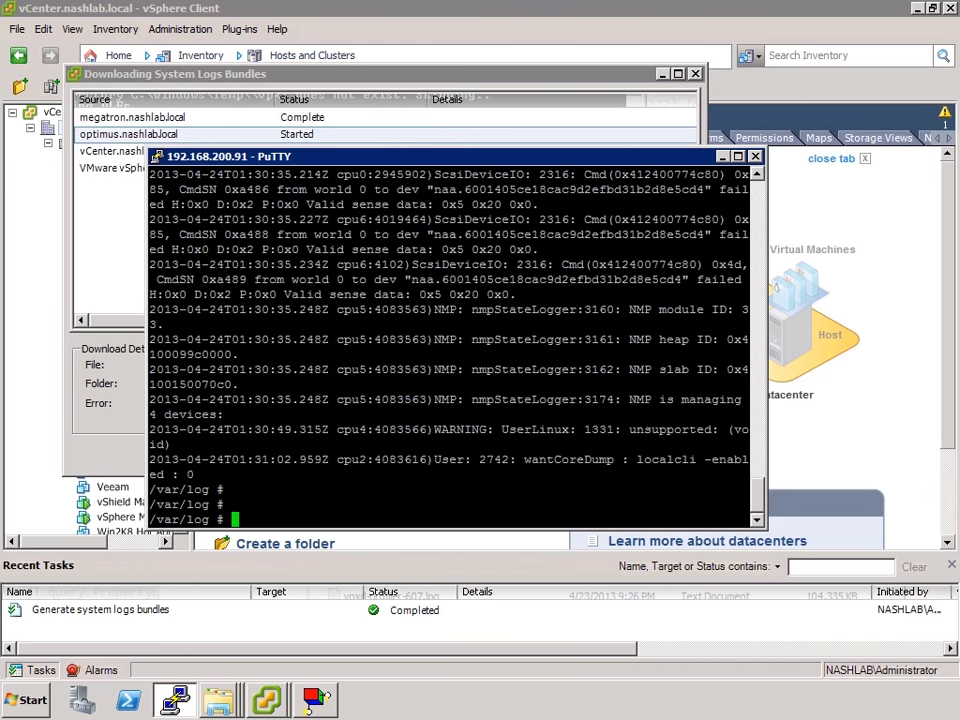
Follow vmkernel.log live with tail -f, stop it, and list /var/log again
text(tail -f vmkern)
key(Tab)
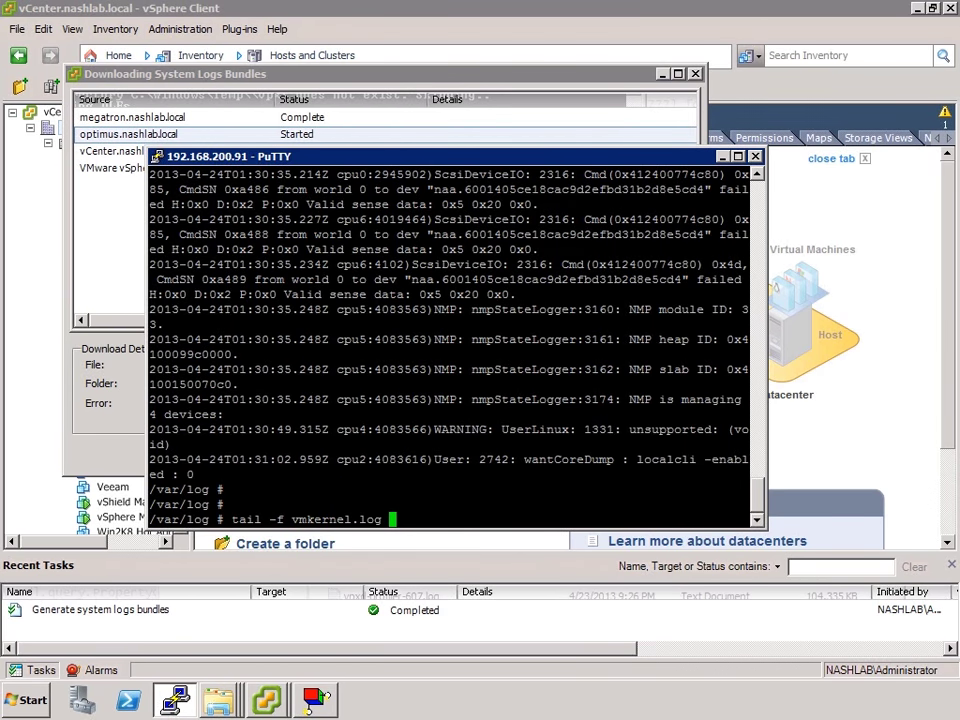
key(Return)
key(Return)
key(Return)
key(Return)
key(Return)
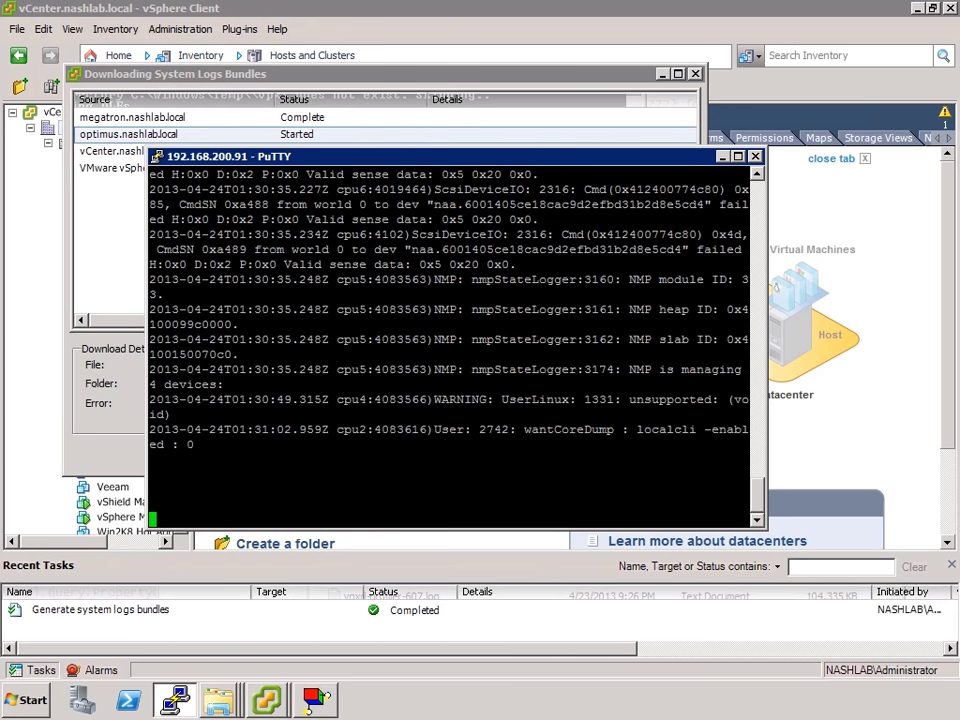
key(ctrl+c)
key(Return)
key(Return)
key(Return)
key(Return)
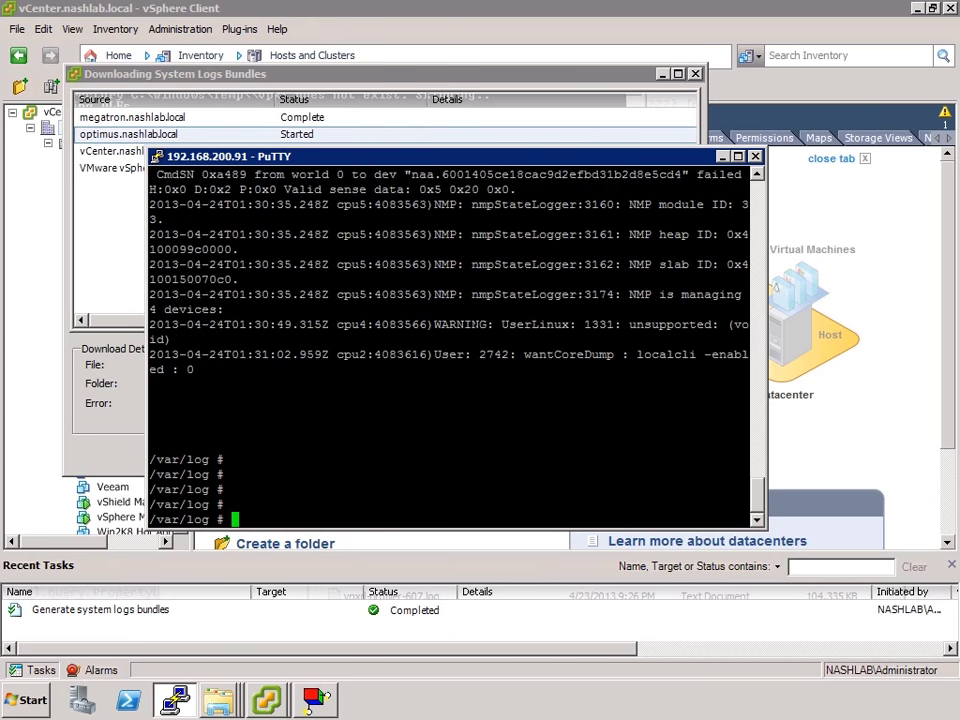
text(ls)
key(Return)
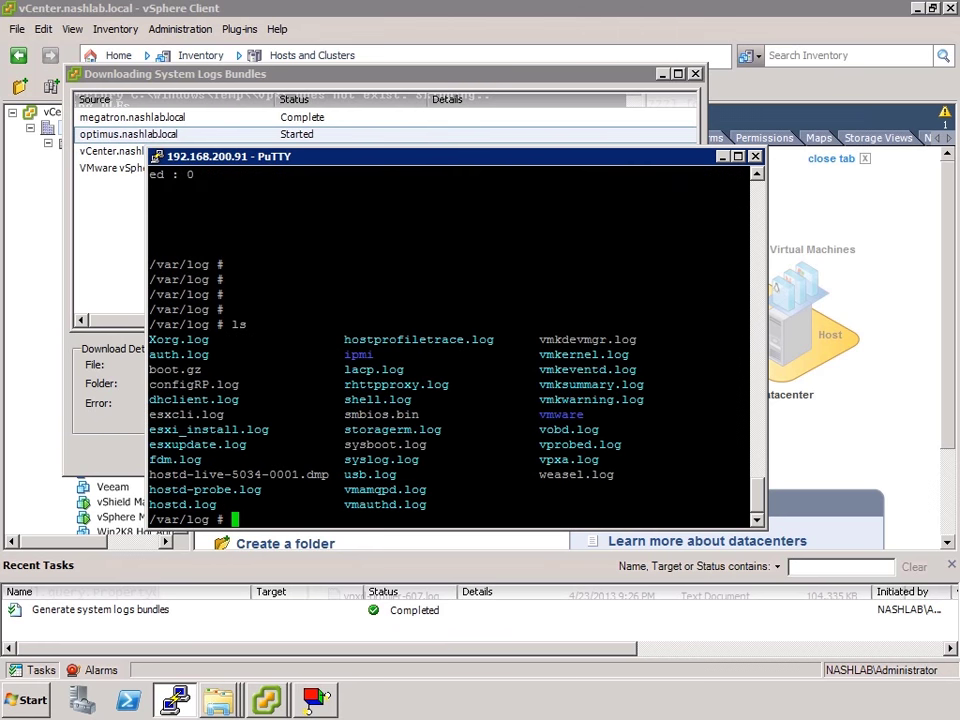
Show the last 50 lines of hostd.log and print the whole of shell.log
text(tail -50 hostd.log)
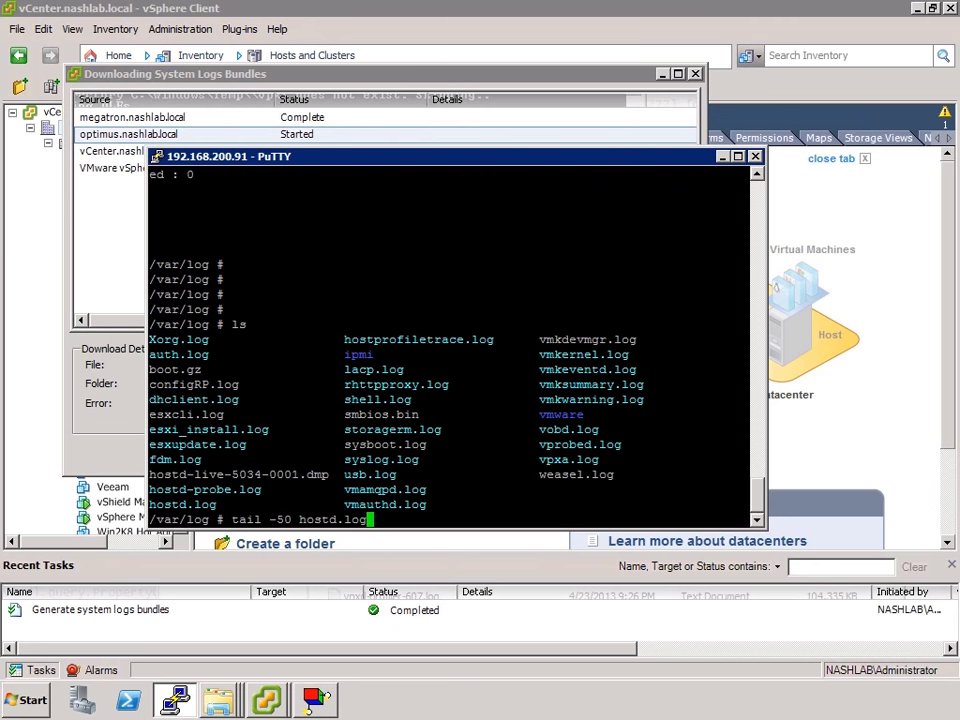
key(Return)
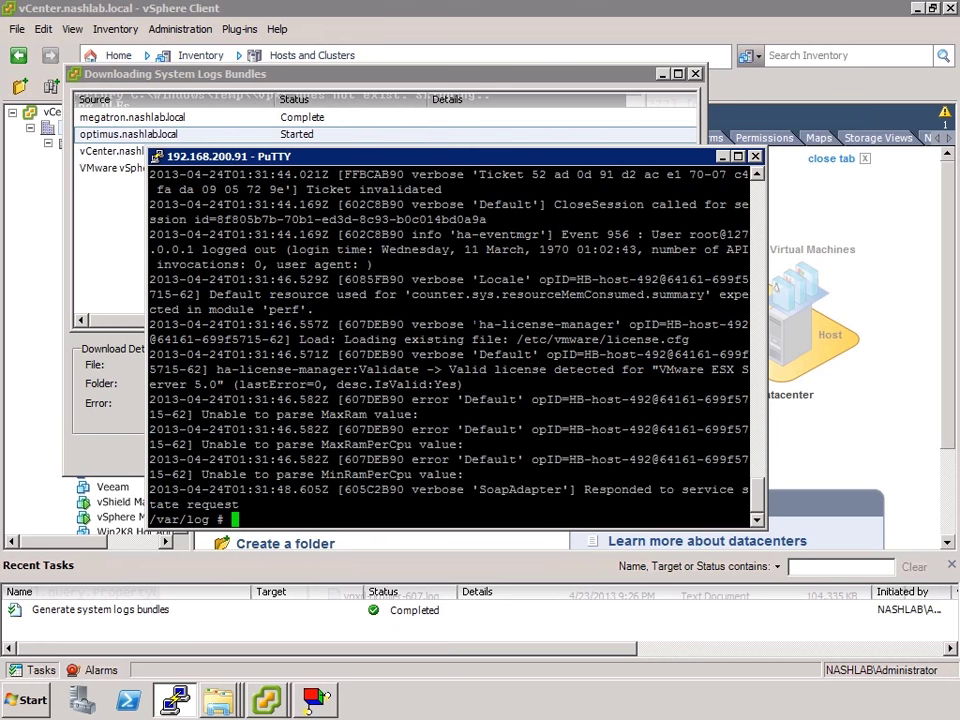
text(ls)
key(Return)
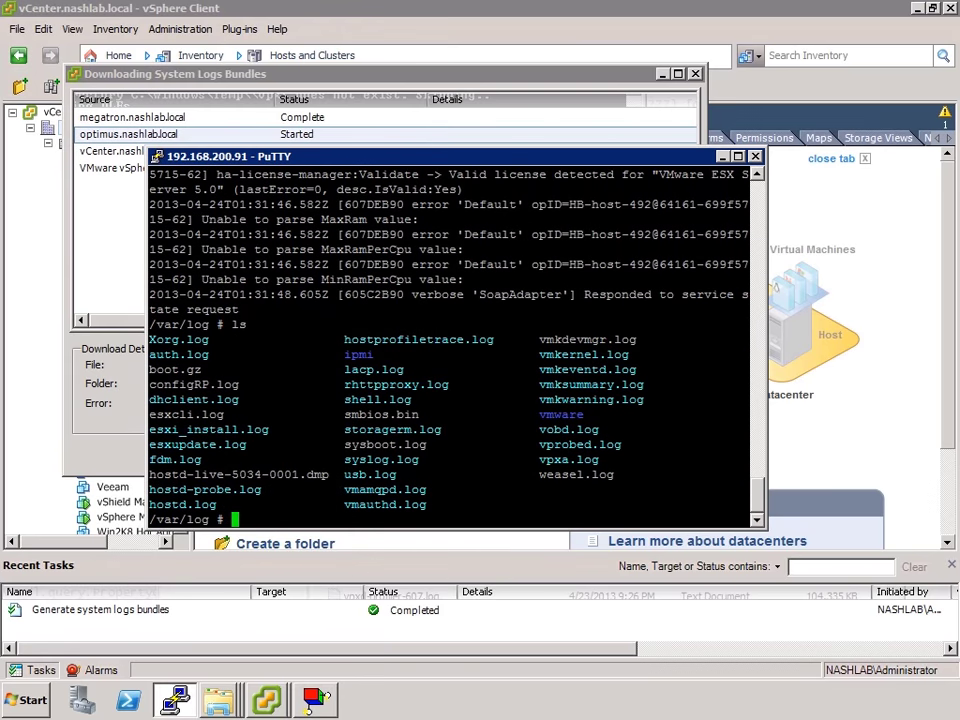
text(cat shell.log)
key(Return)
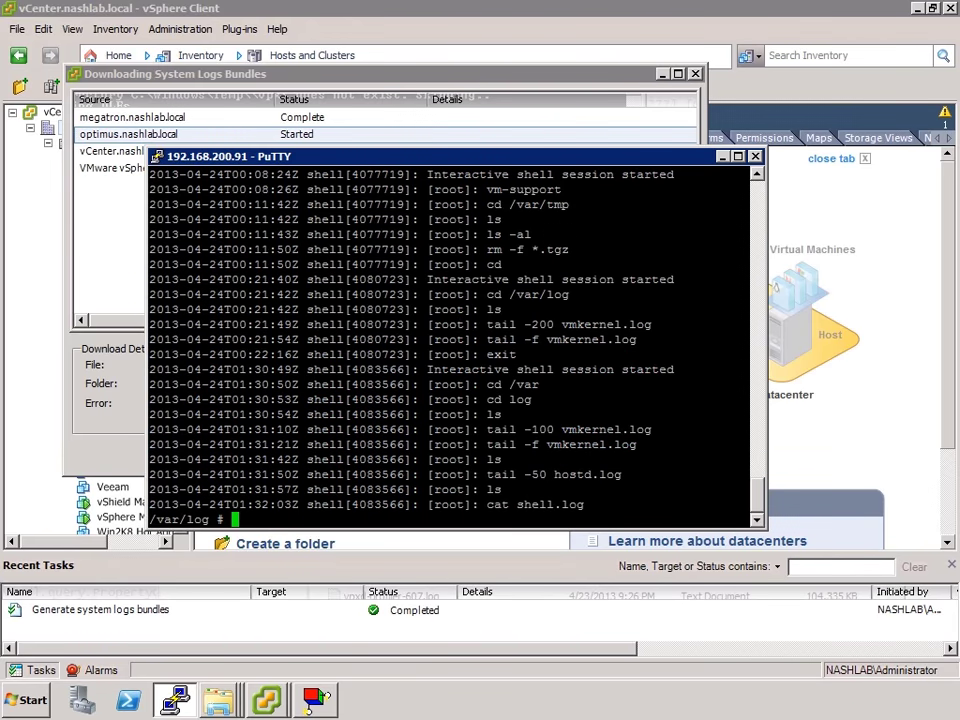
Page through shell.log with more, list the logs, and display grep's usage
text(ls)
key(Return)
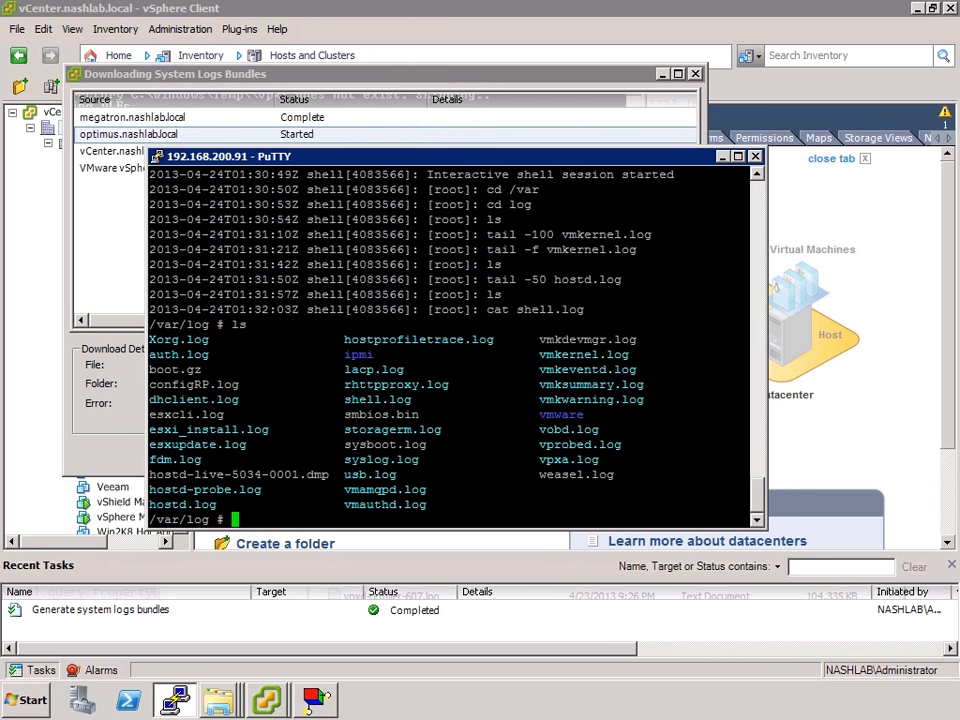
text(cat shell.log | )
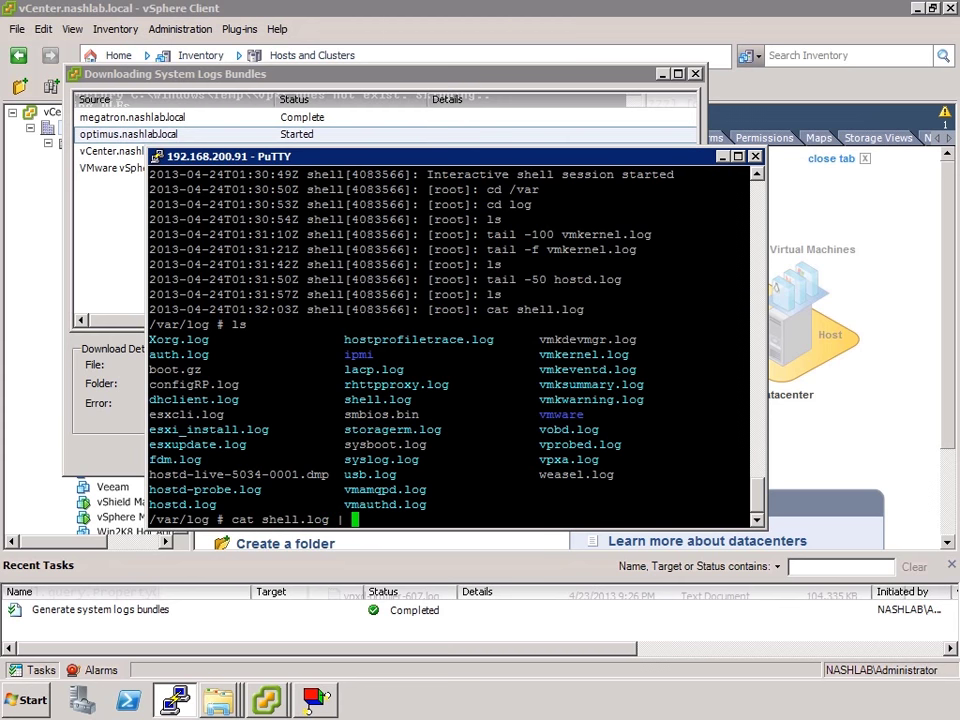
text(more)
key(Return)
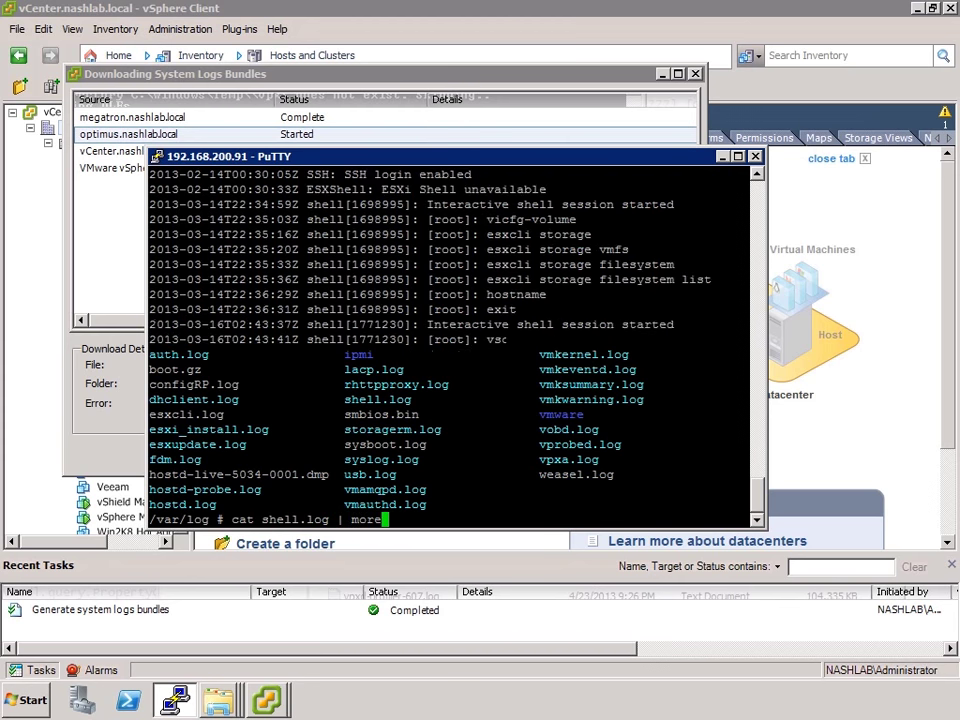
key(space)
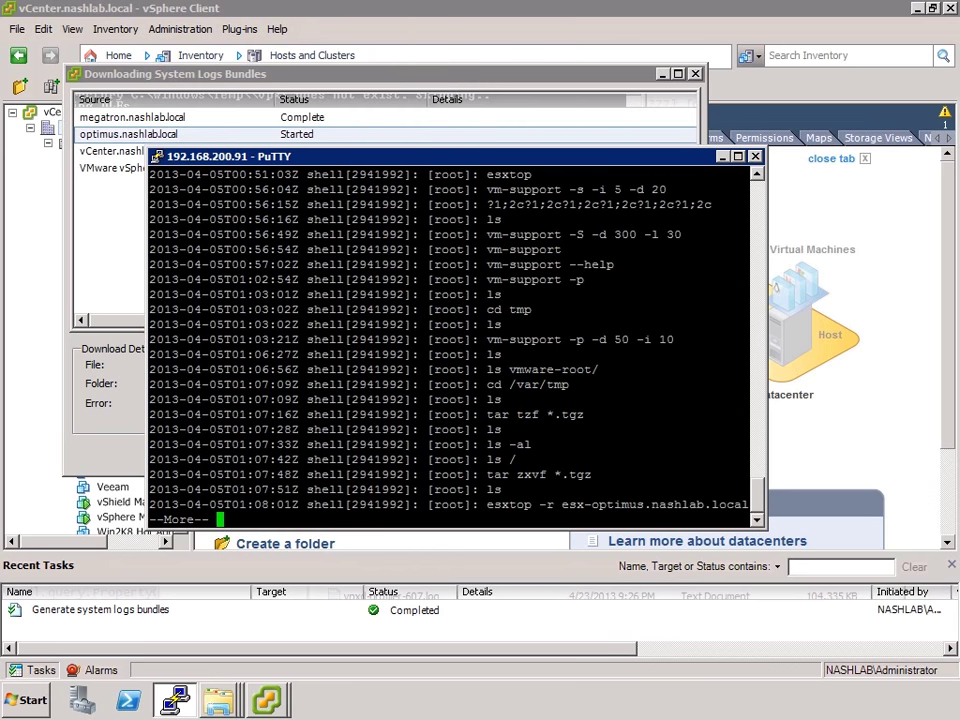
key(space)
key(space)
text(ls)
key(Return)
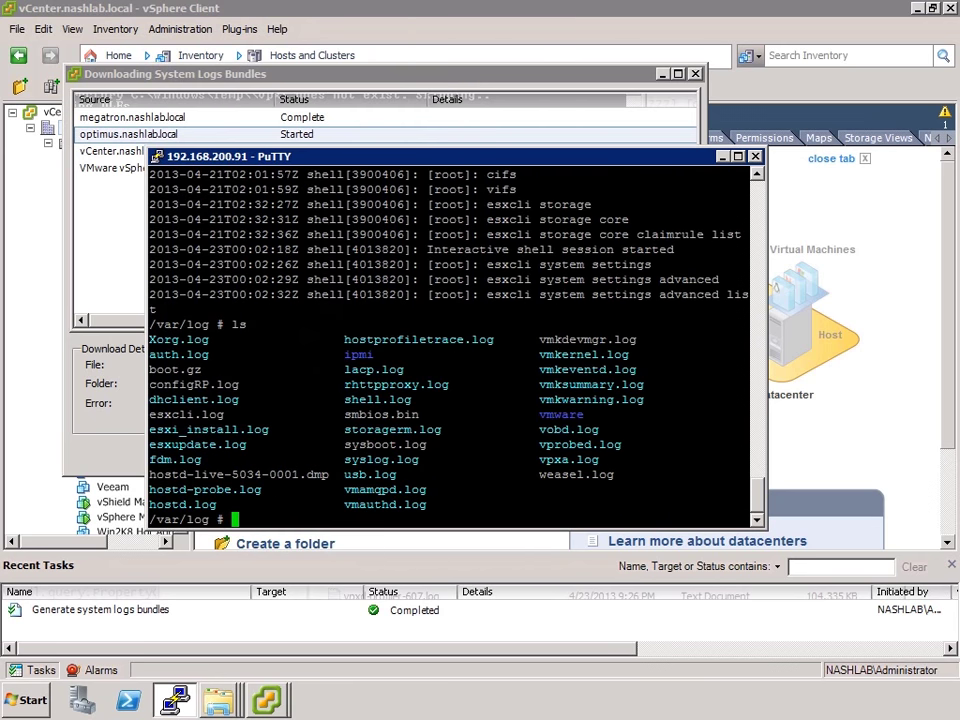
text(grep)
key(Return)
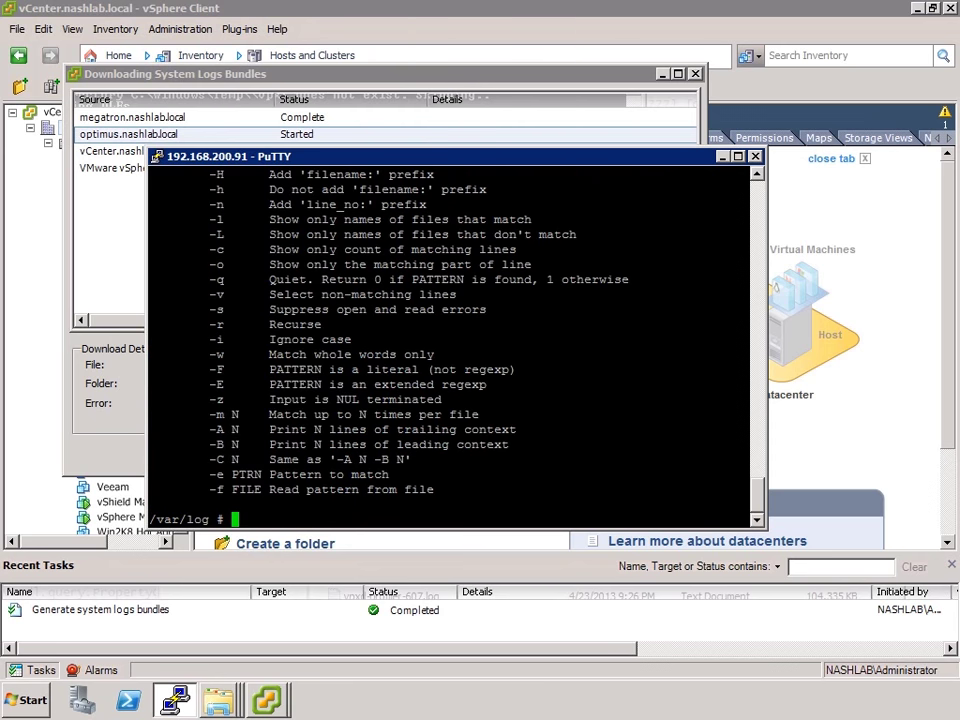
Search vmkwarning.log for SCSI warnings with grep SCSI vmkwarning.log
text(grep vmkw)
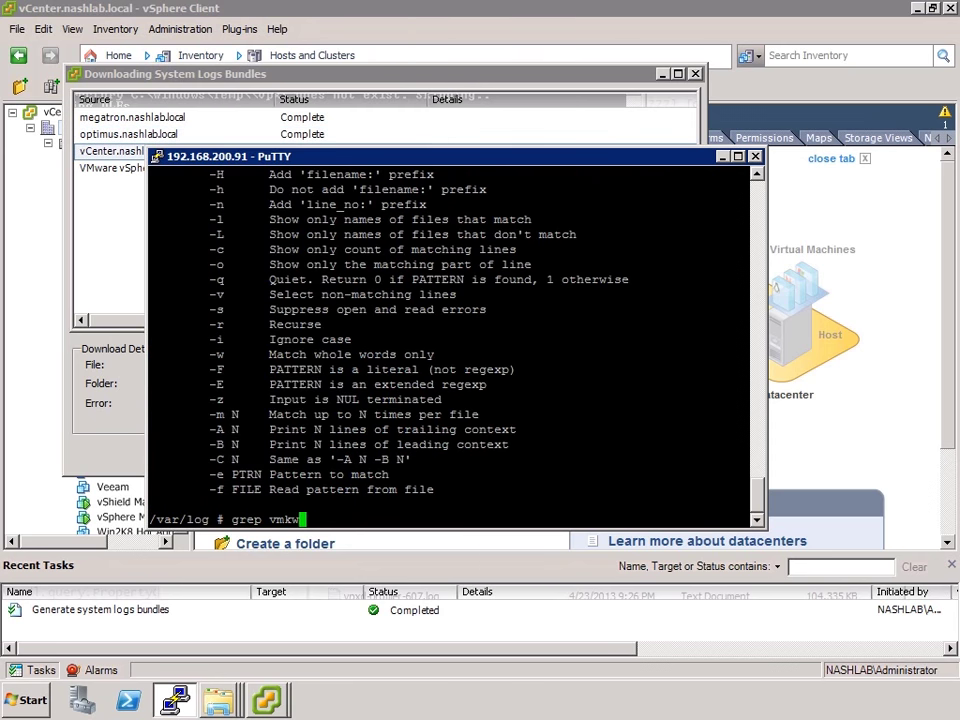
key(Tab)
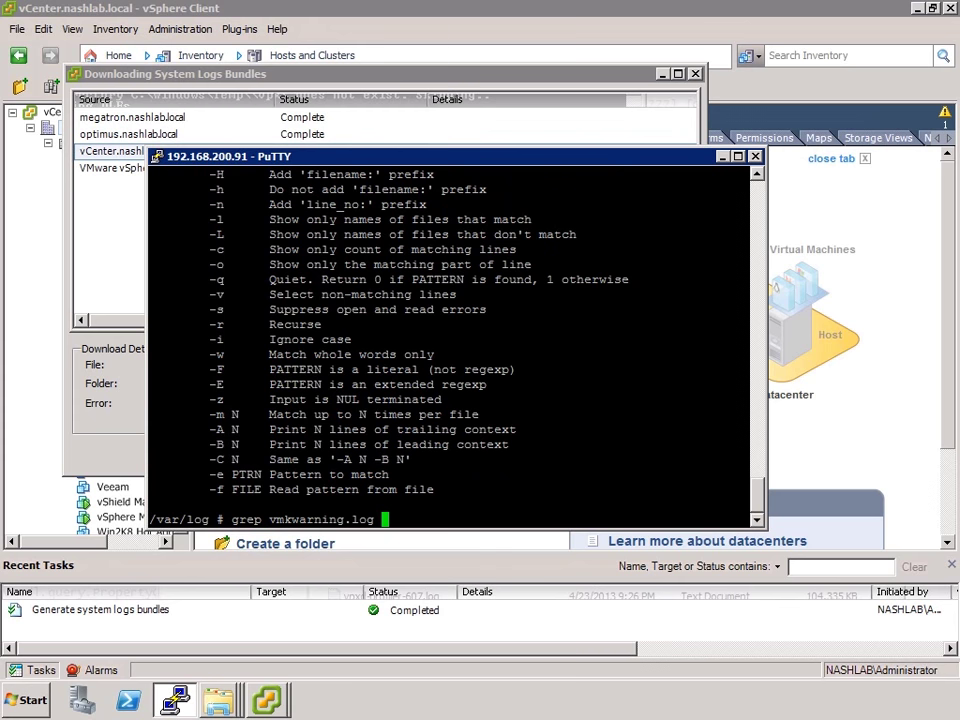
text(SCSI)
key(Return)
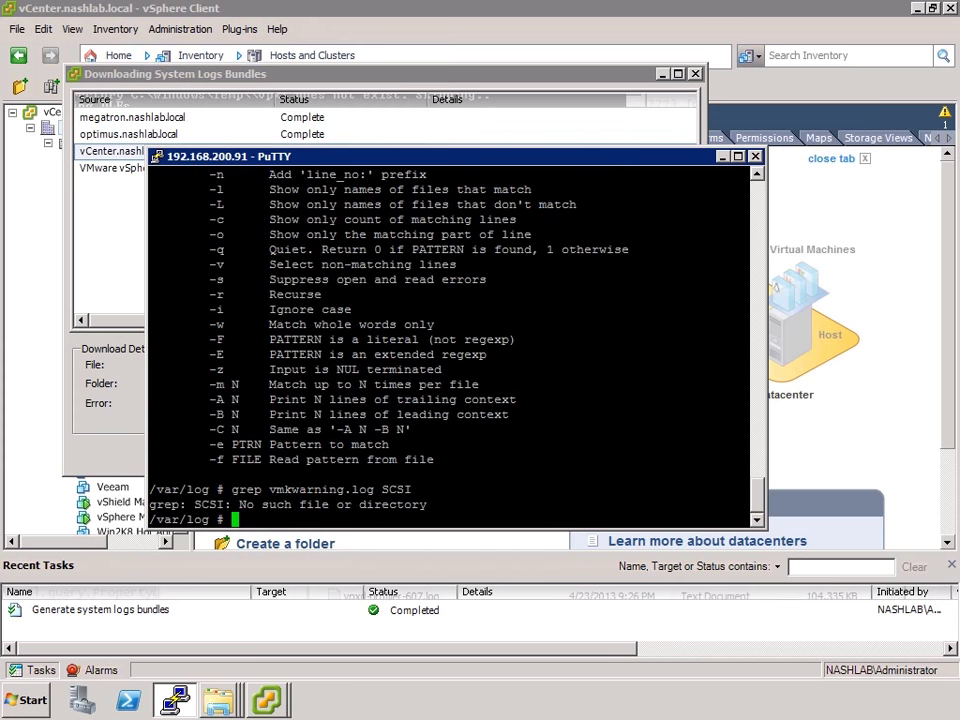
text(grep SCSI vmkwa)
key(Tab)
key(Return)
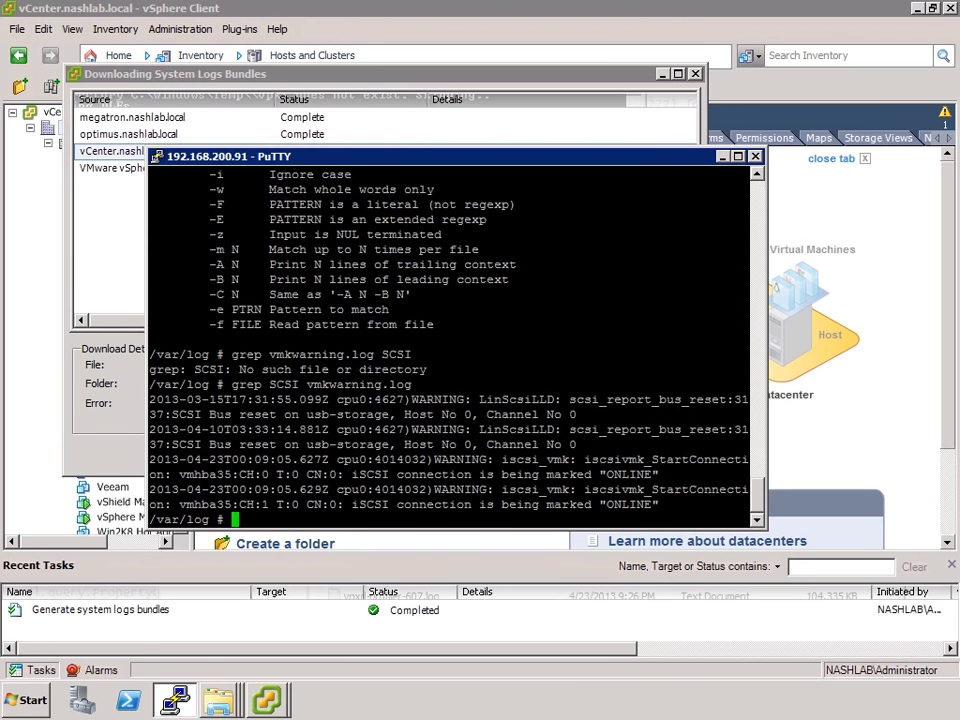
List /var/log again and enter vm-support at the prompt
text(ls)
key(Return)
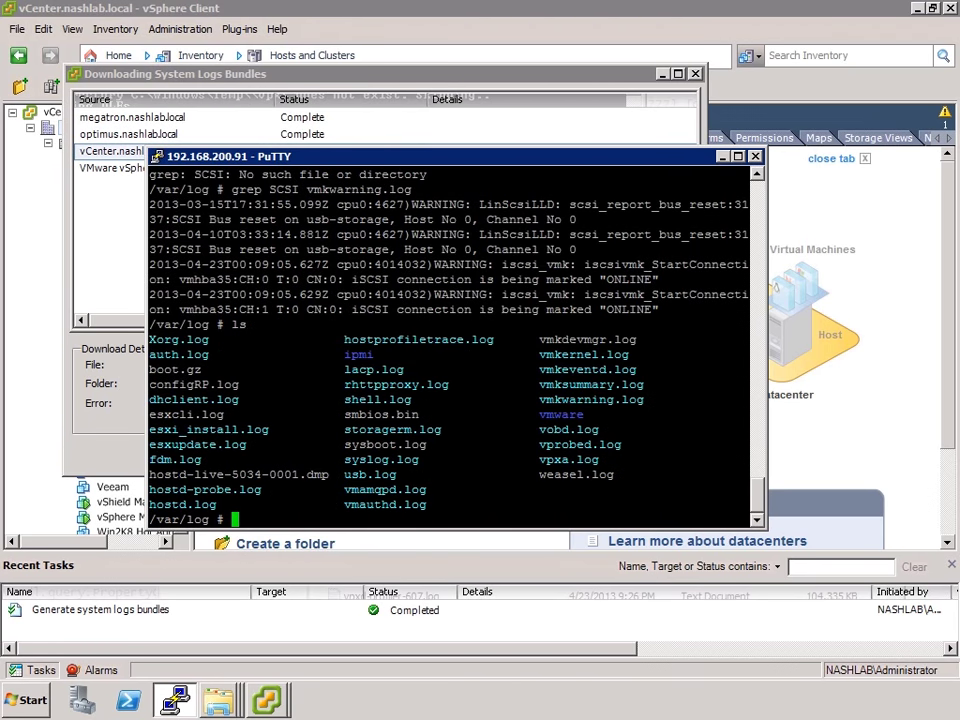
text(vm-support)
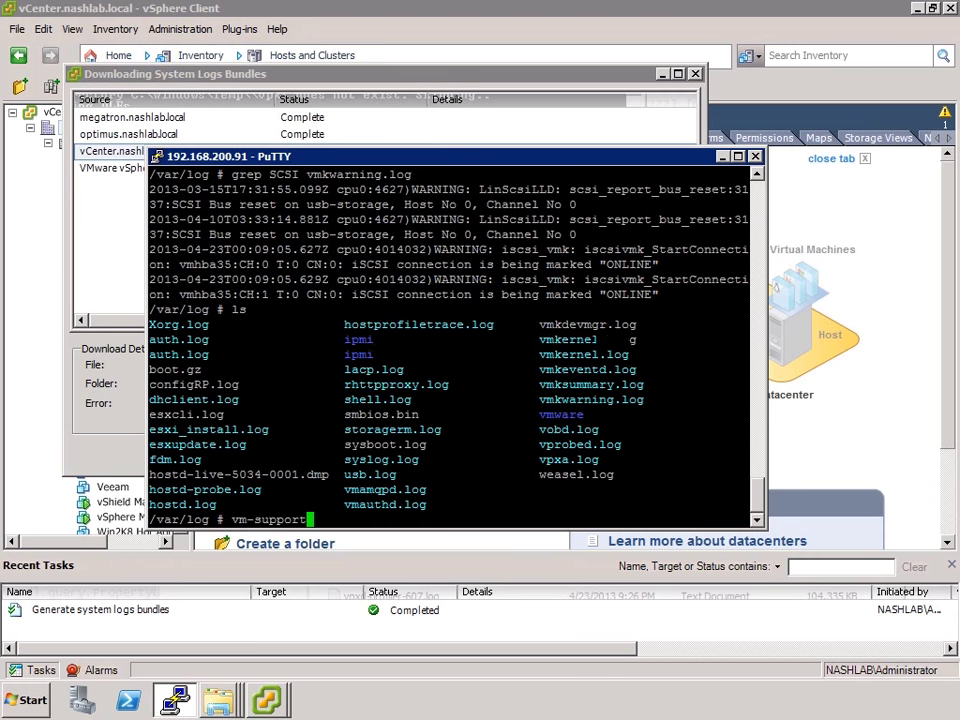
Run vm-support to build a support bundle under /var/tmp, then check the log-bundle download summary
key(Return)
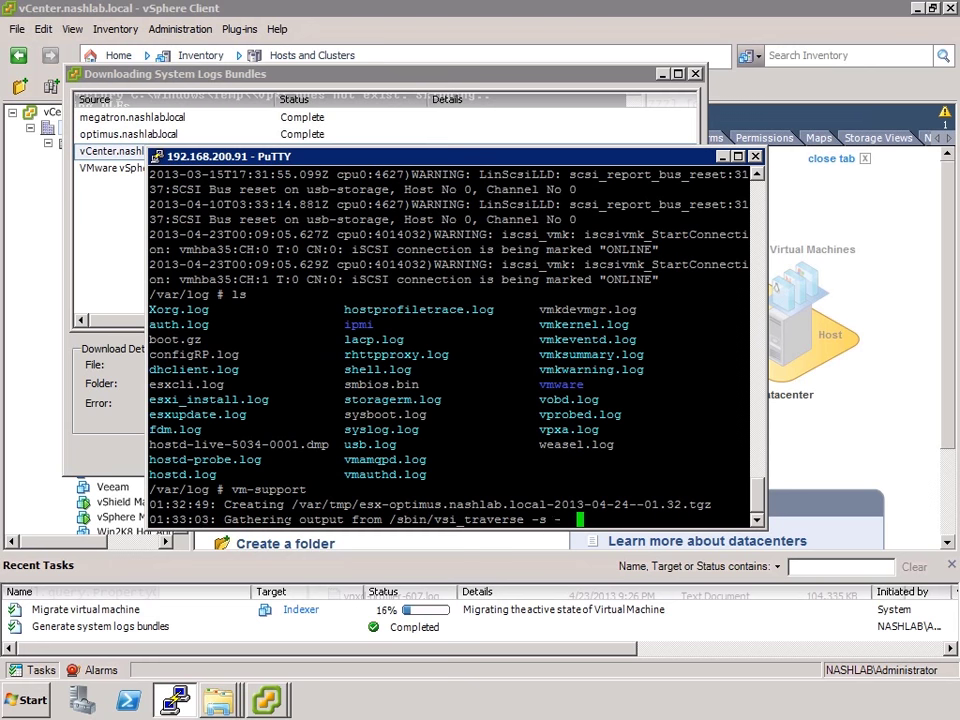
drag(287, 504, 712, 504)
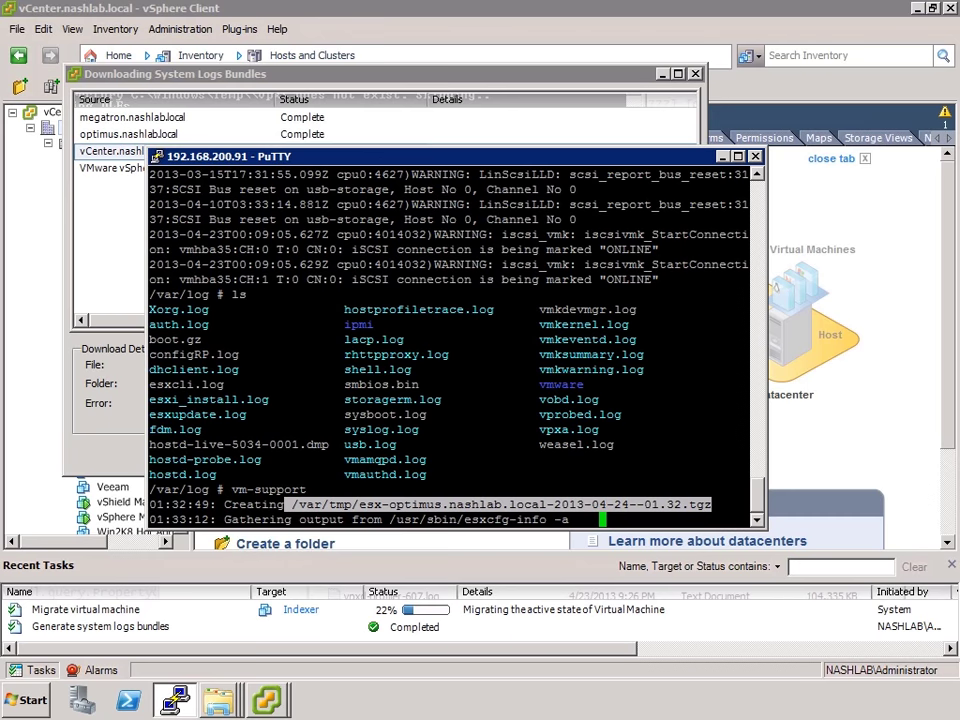
click(365, 79)
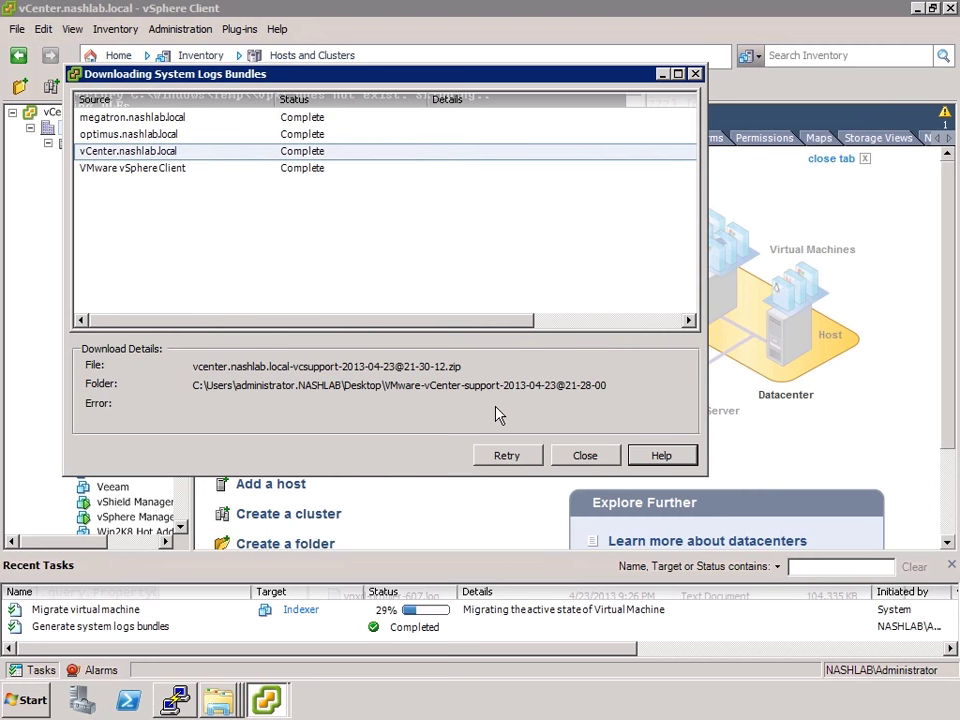
Close the finished Downloading System Logs Bundles dialog and open the Desktop from Explorer's recent folders
click(582, 456)
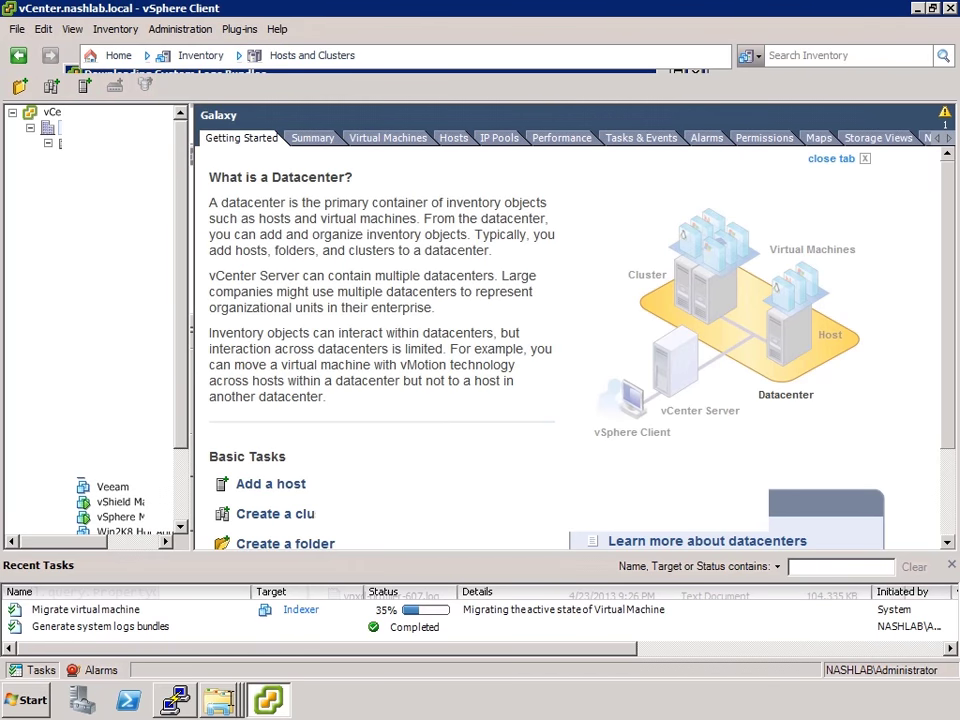
click(218, 700)
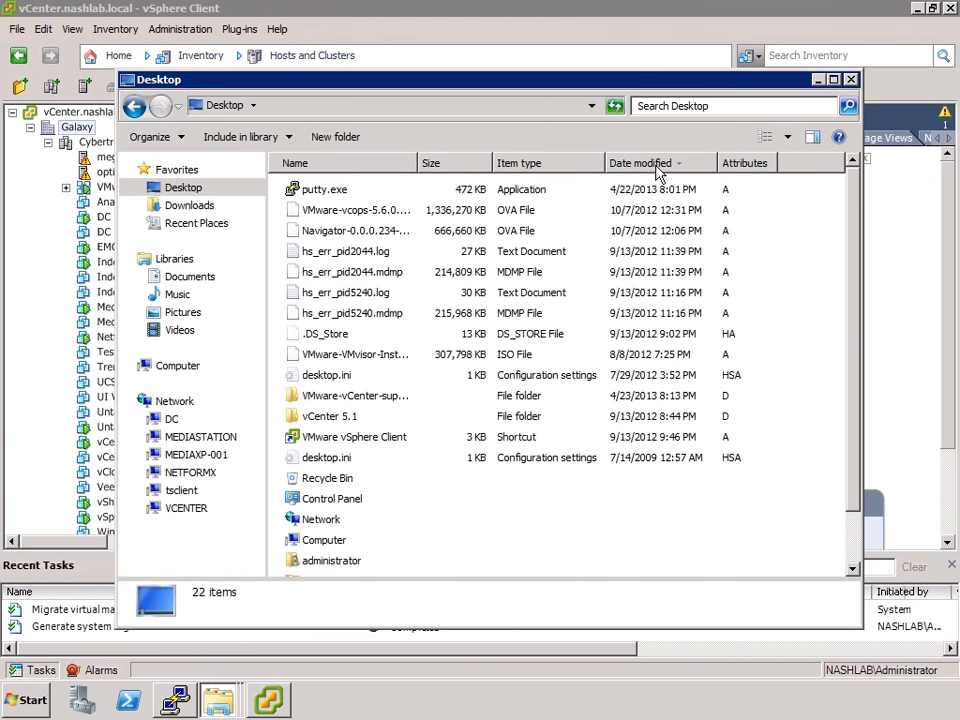
Sort the Desktop newest first, inspect the 513 MB vcsupport-4-23-2013-21-26.zip, then return to vSphere Client
click(656, 168)
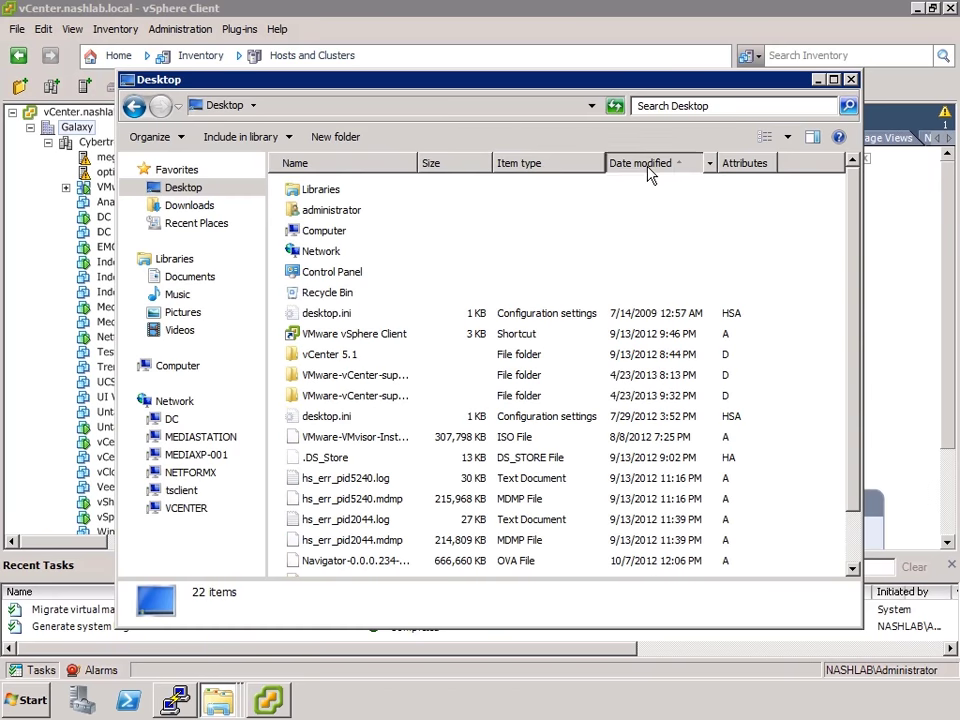
click(648, 166)
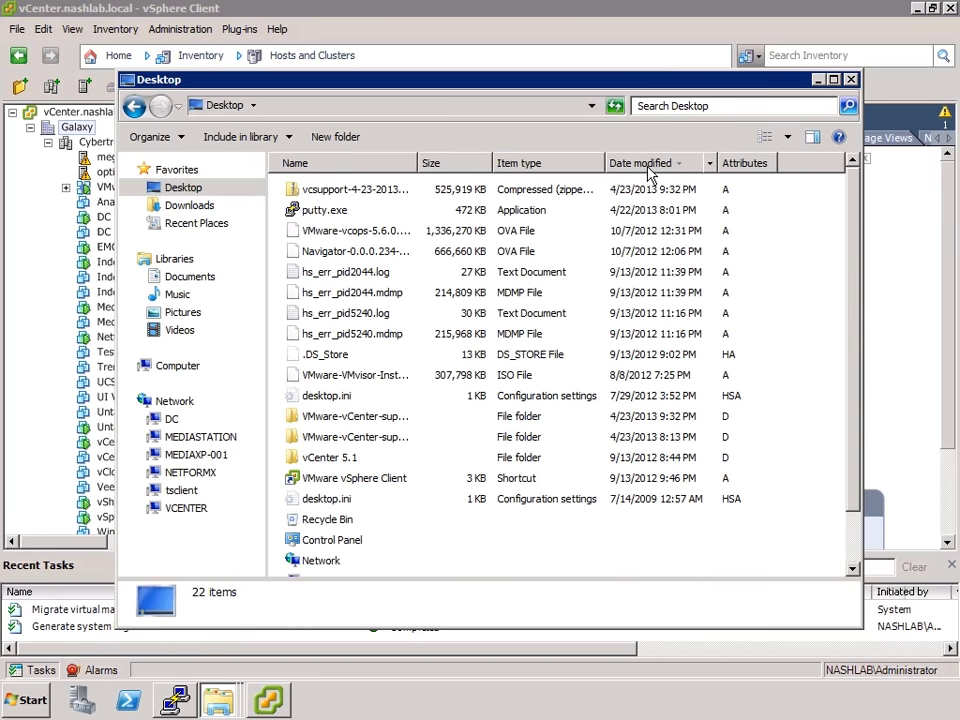
click(360, 195)
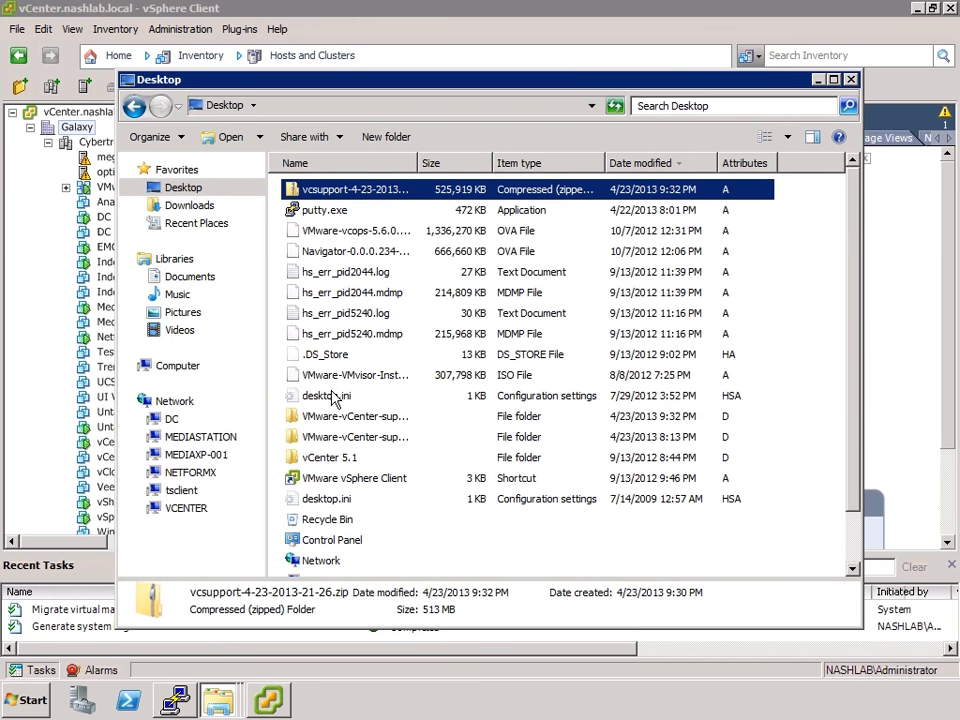
click(855, 550)
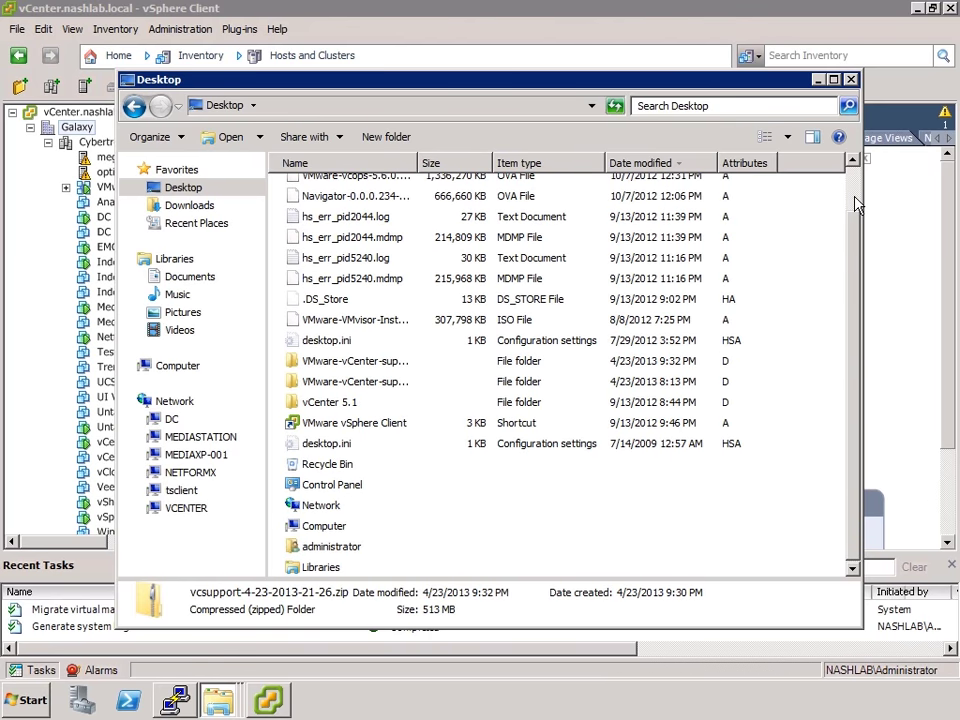
scroll(855, 204, up, 1)
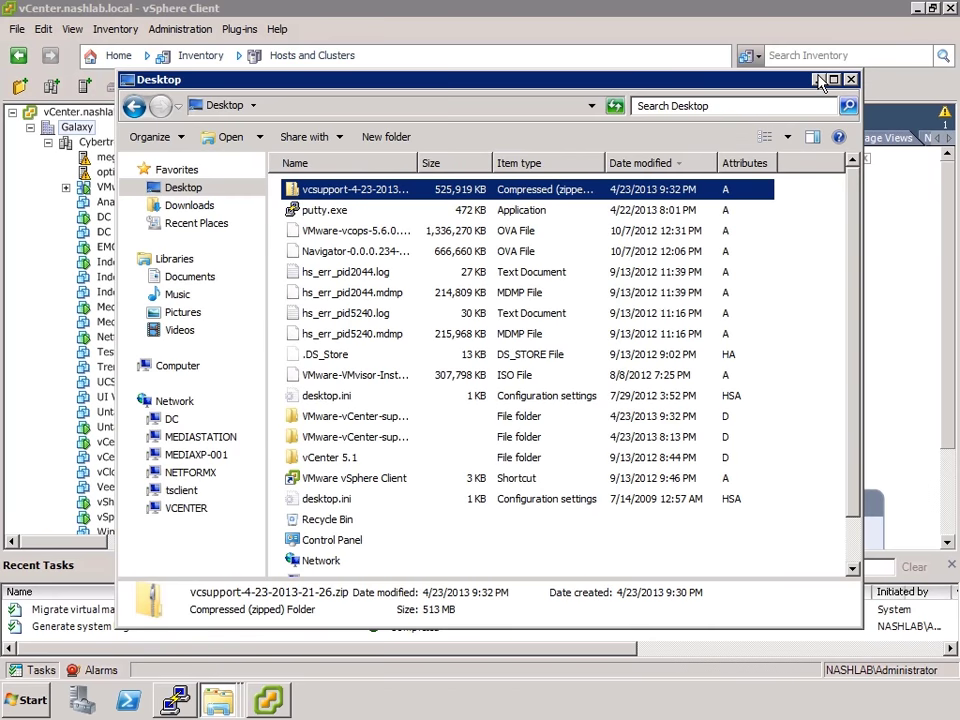
click(616, 58)
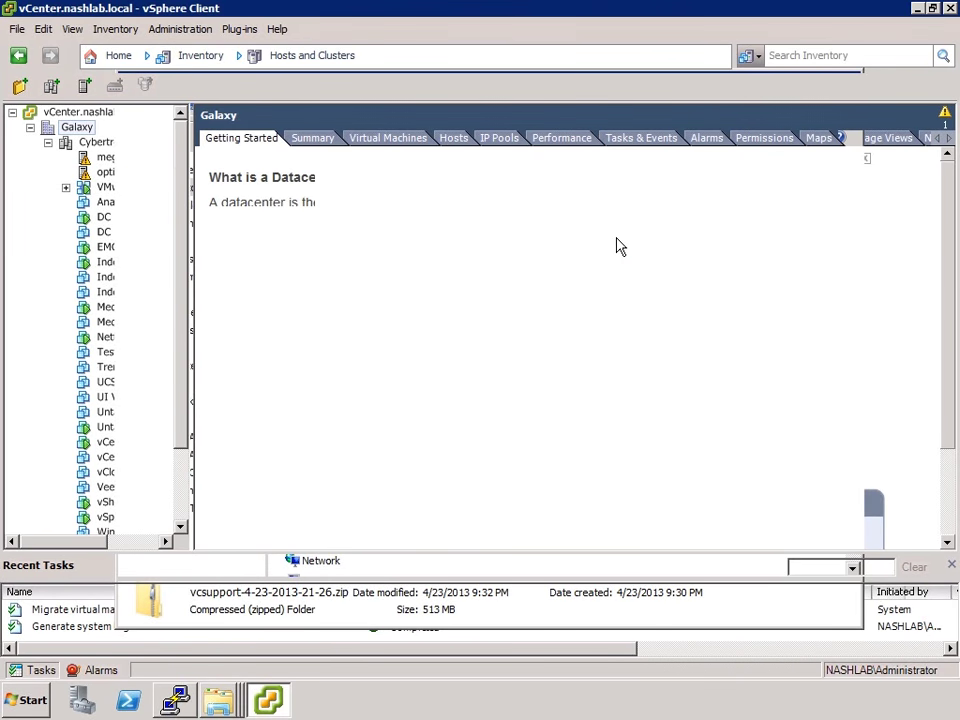
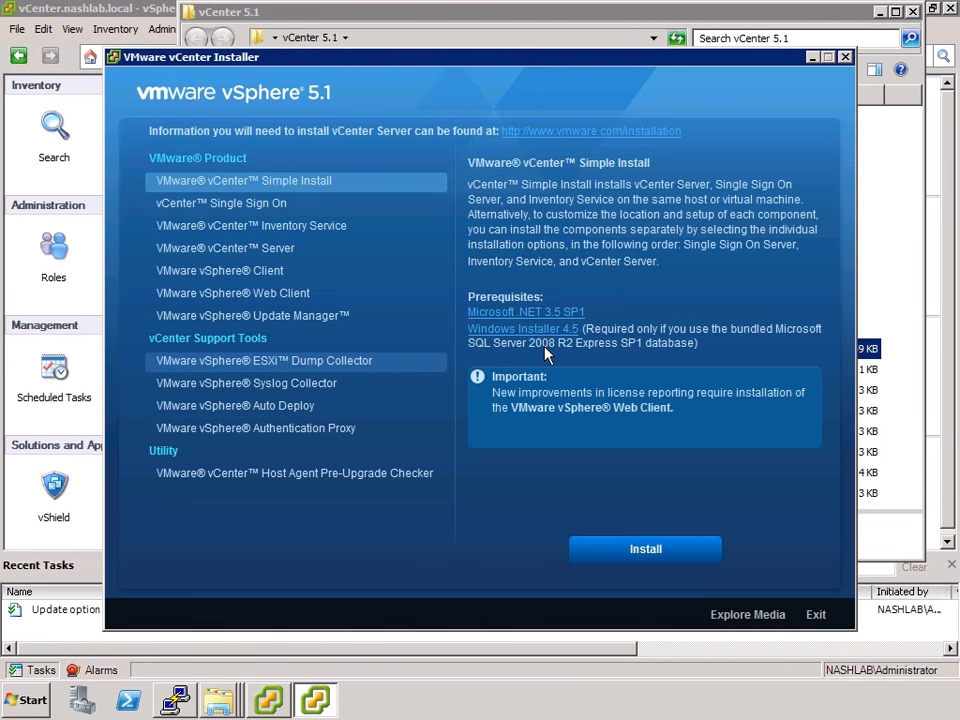
Start the vSphere Syslog Collector installation and accept the licence agreement
click(304, 386)
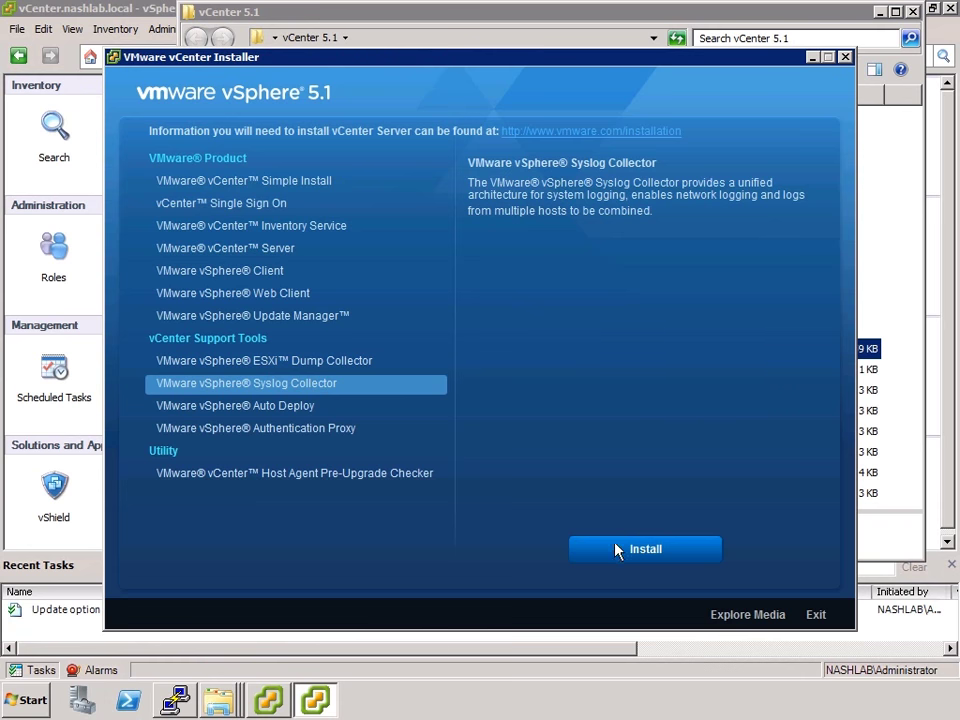
click(617, 550)
click(442, 411)
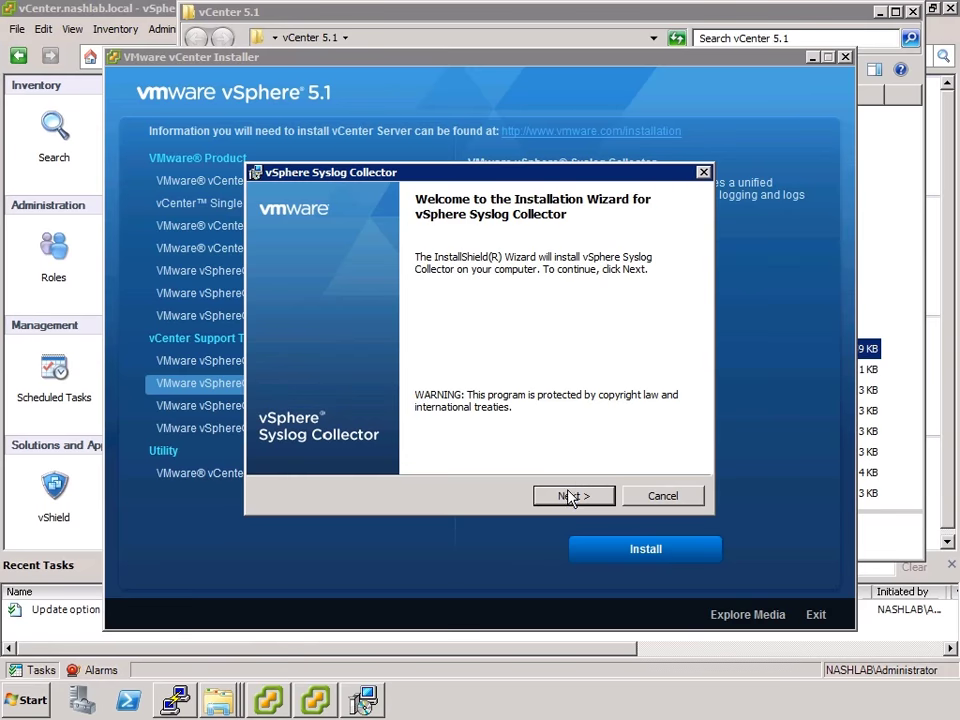
click(567, 500)
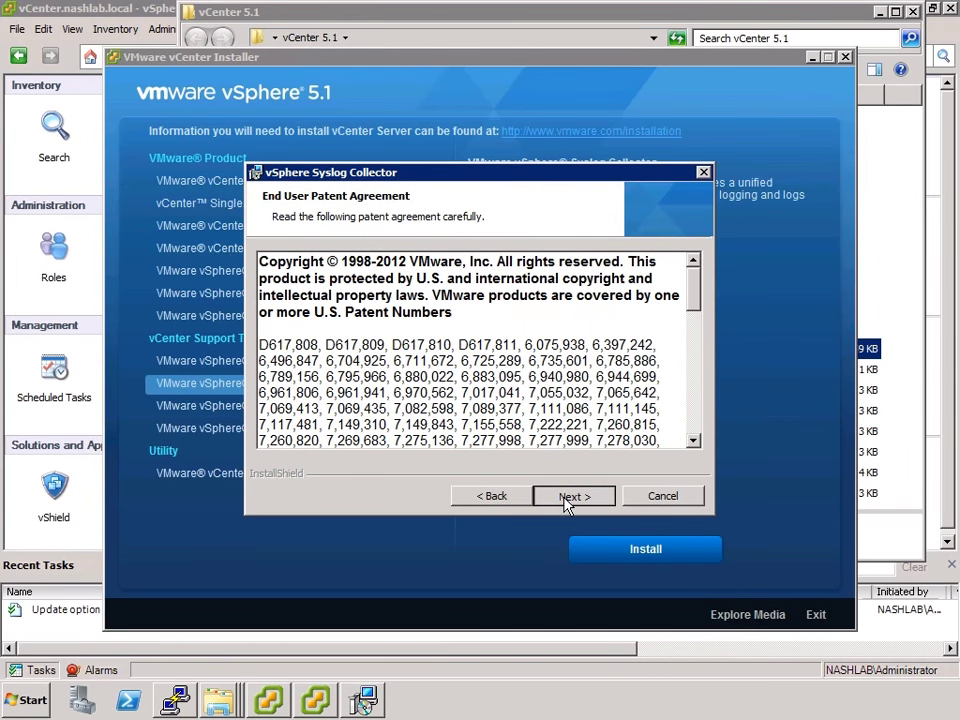
click(568, 498)
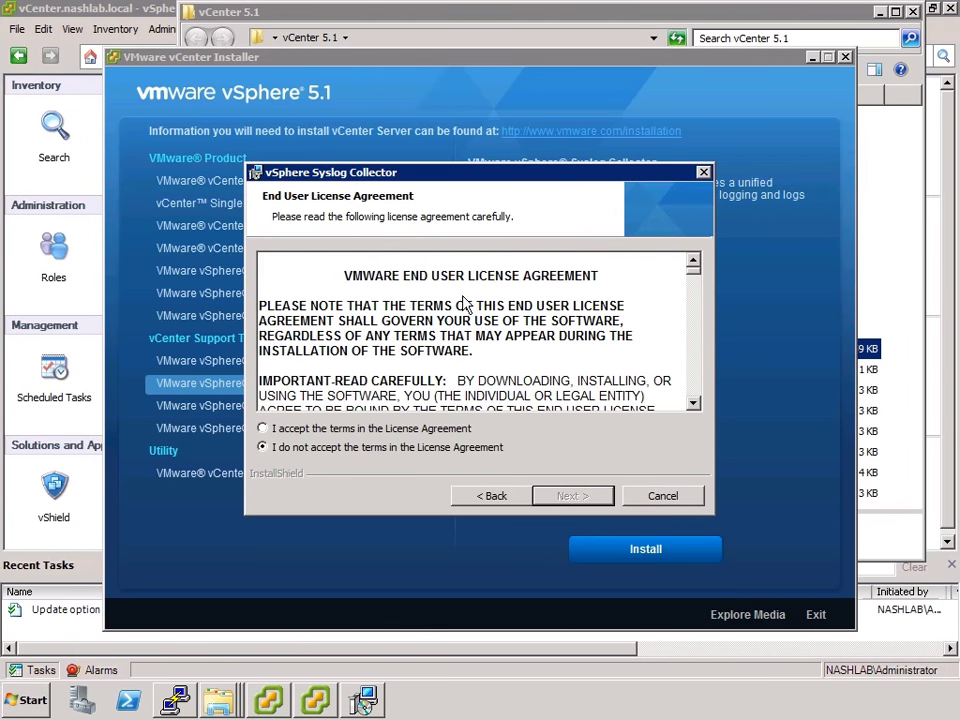
click(321, 427)
click(577, 490)
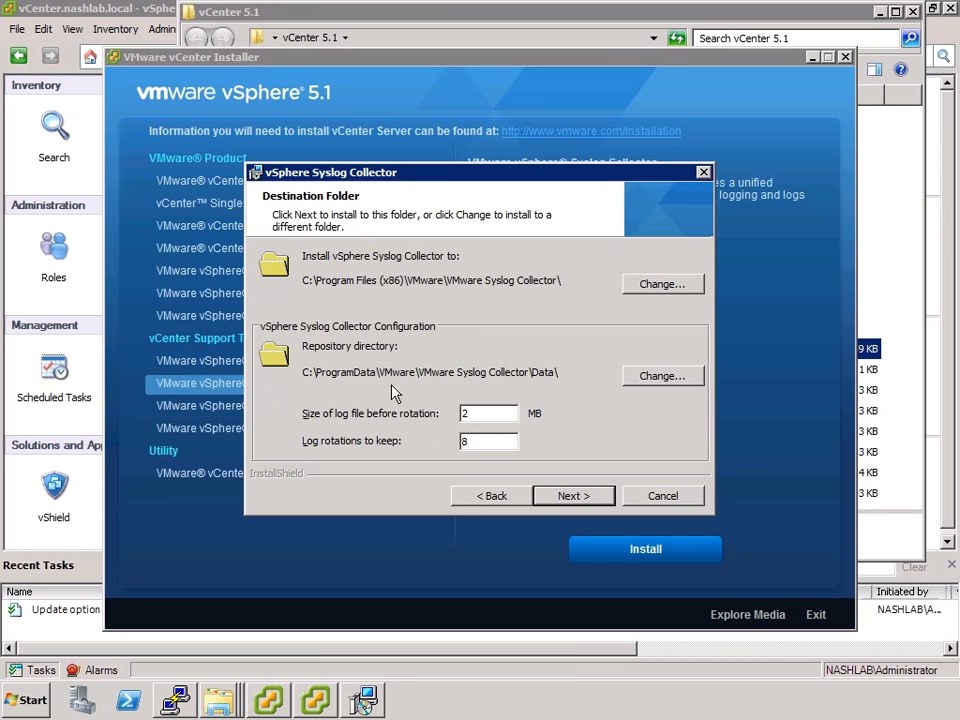
Set the log repository to C:\Syslog\ with 5 MB log files and 10 rotations
click(670, 375)
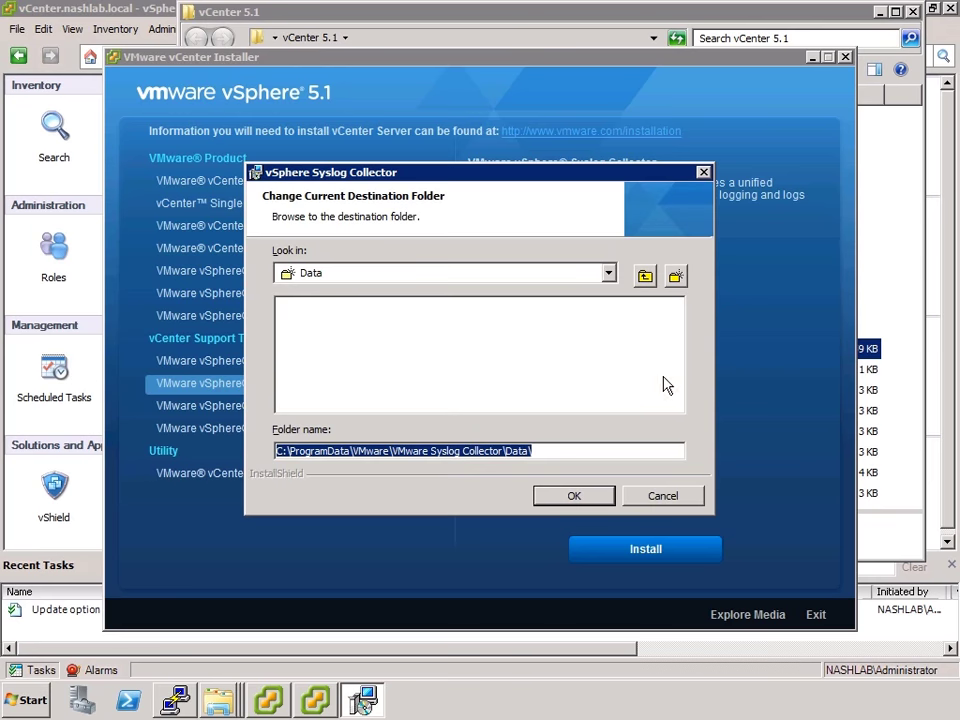
click(609, 273)
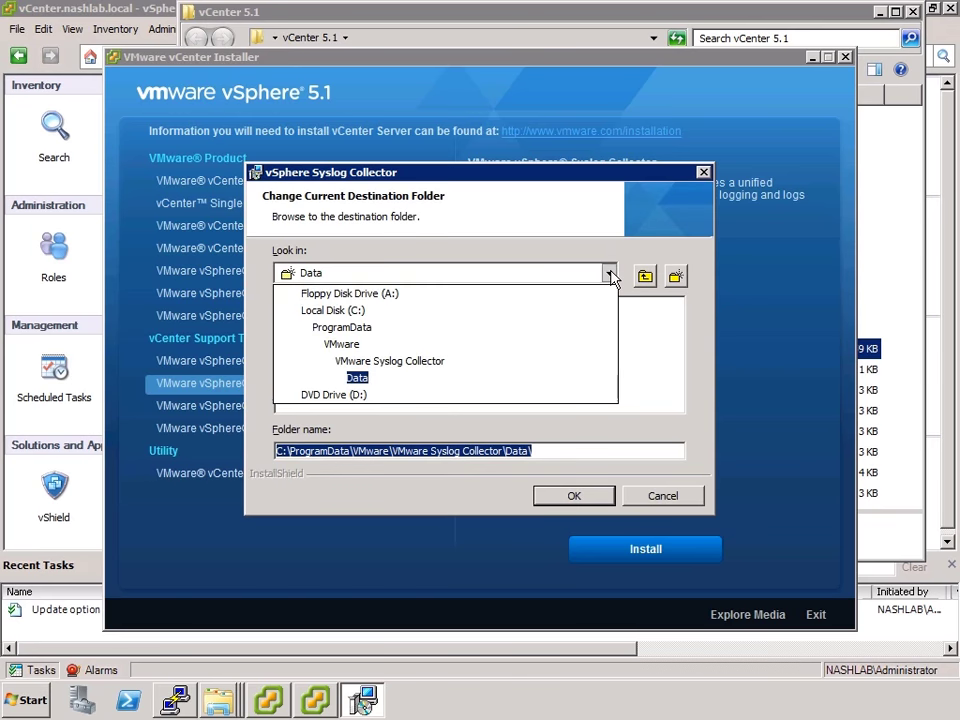
click(365, 311)
double_click(305, 369)
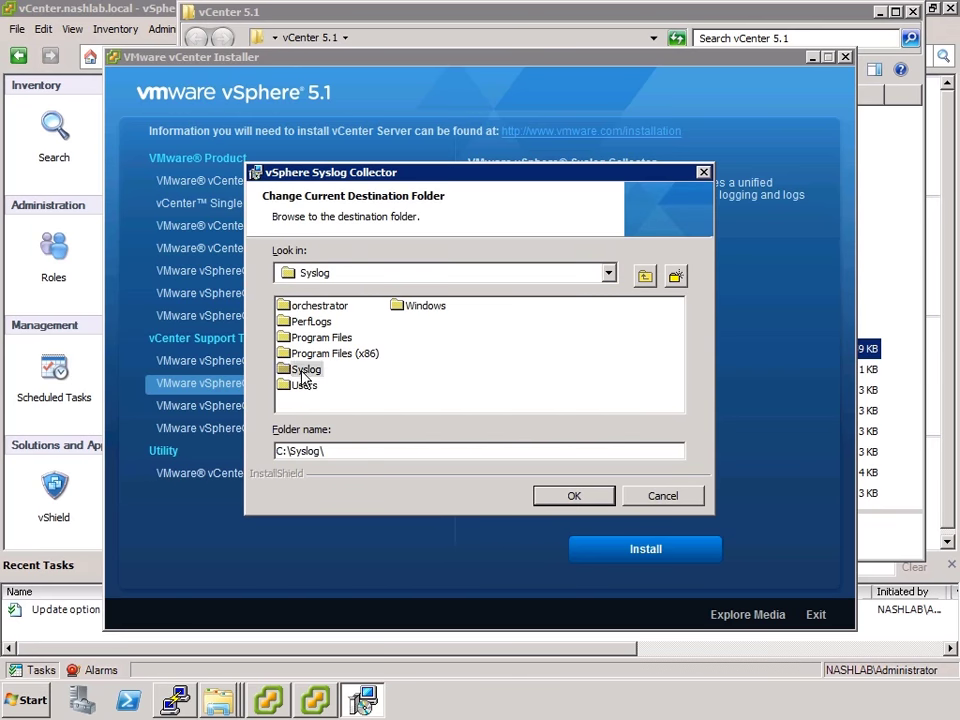
click(556, 497)
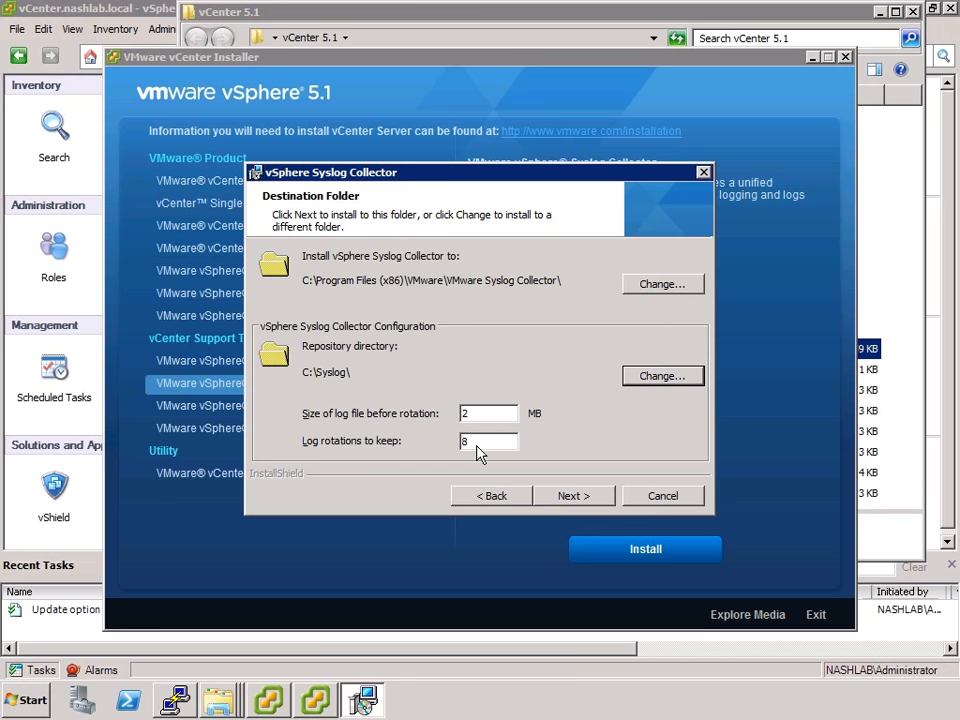
double_click(476, 413)
text(5)
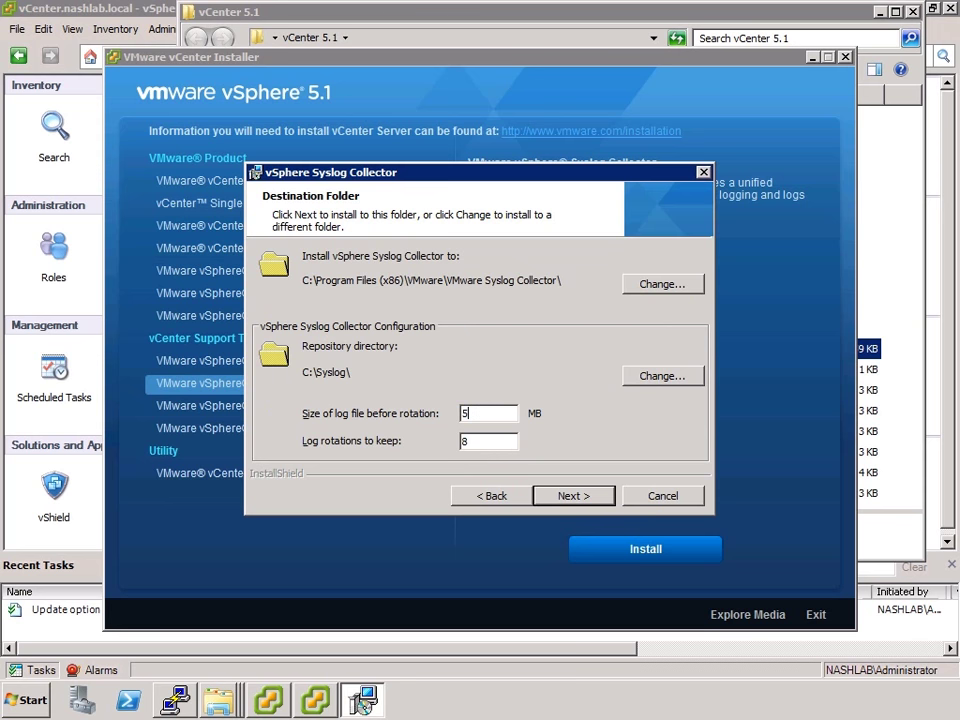
double_click(476, 441)
text(10)
click(576, 496)
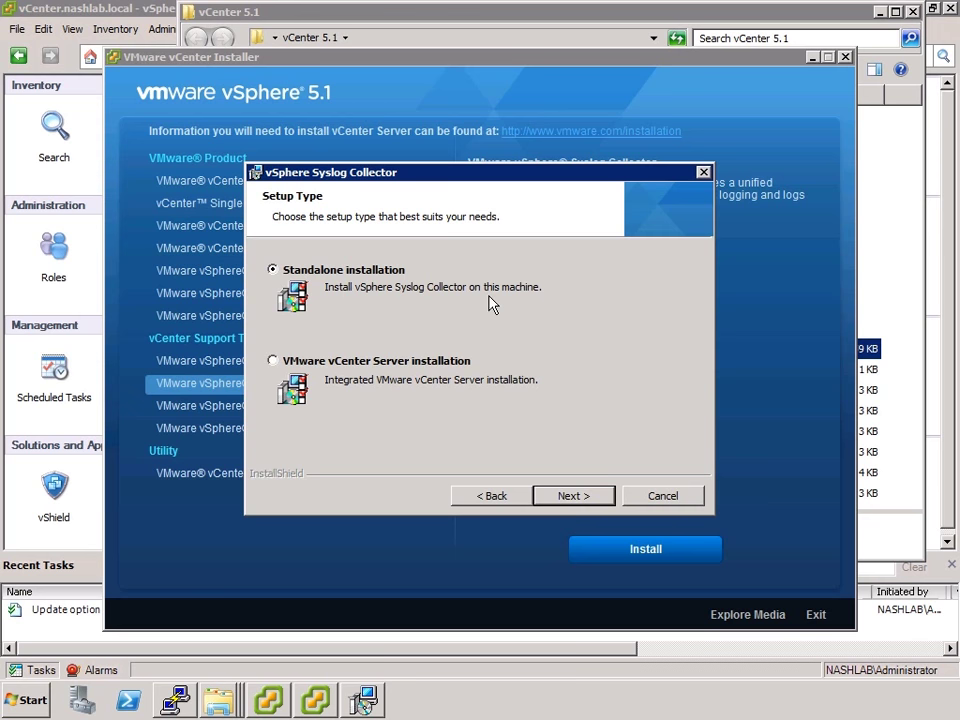
Connect the collector to vCenter Server 192.168.200.205 with administrator credentials and trust its certificate
click(424, 363)
click(568, 497)
text(1)
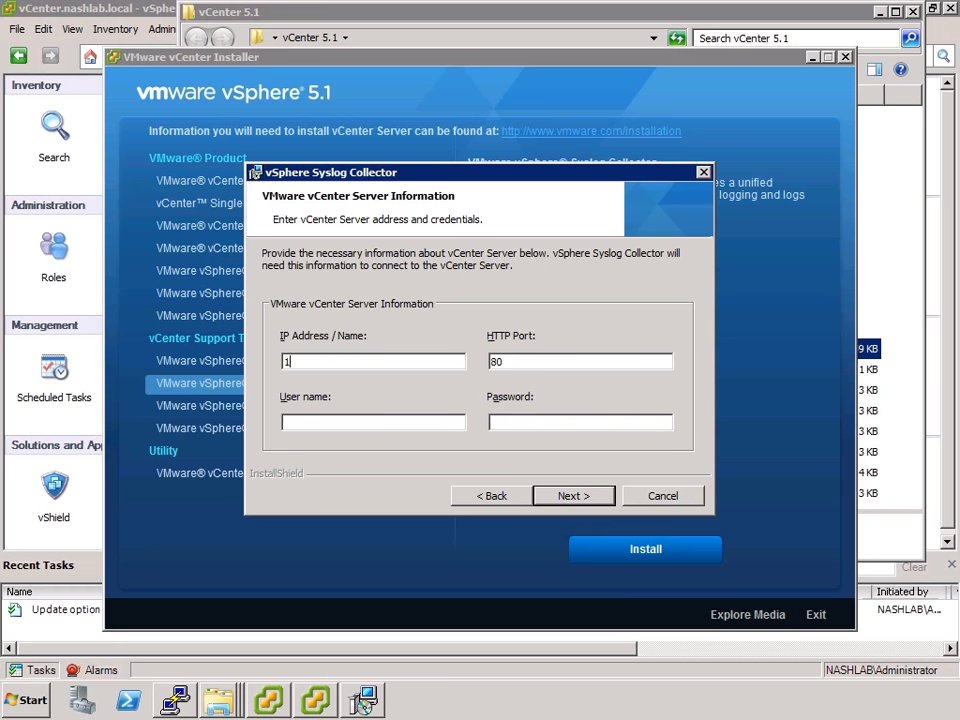
text(92.168.200.205)
key(Tab)
text(nashlab\administrator)
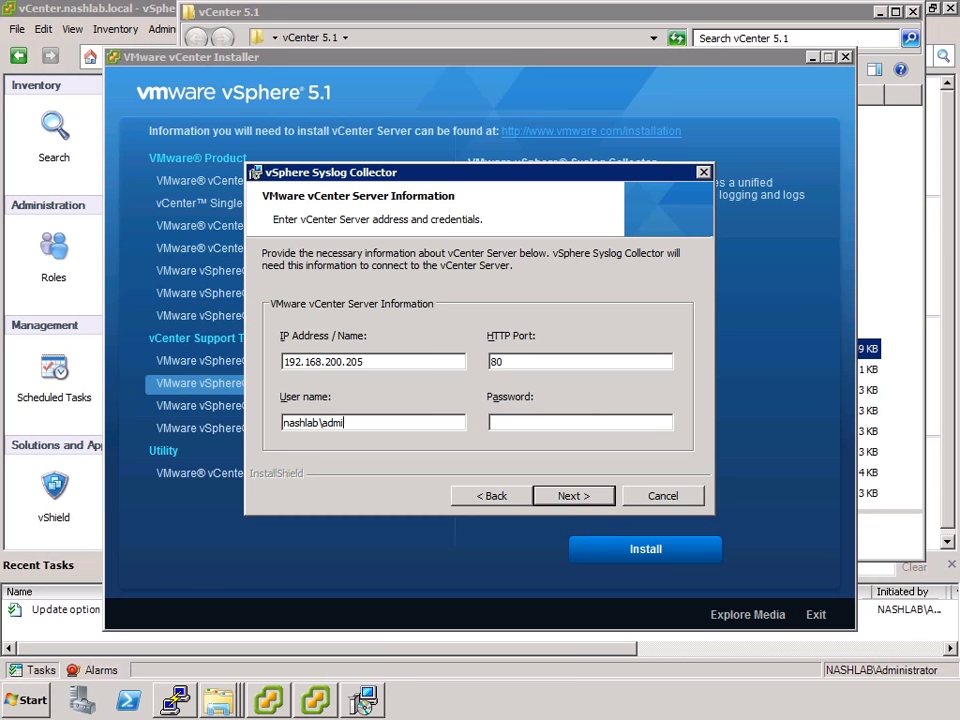
key(Tab)
text(Password1)
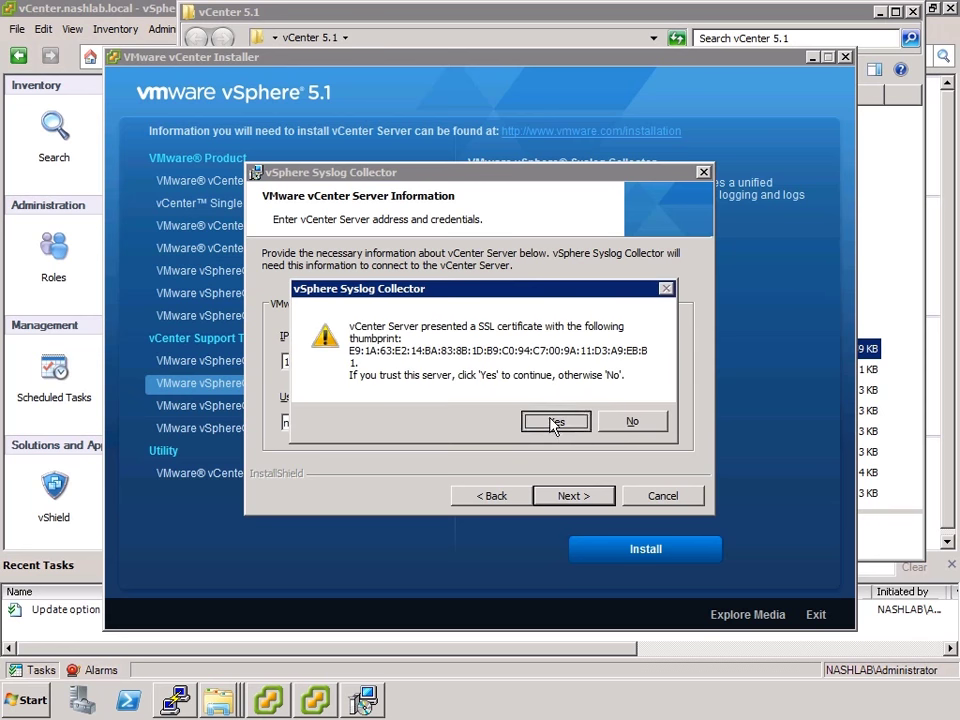
click(553, 421)
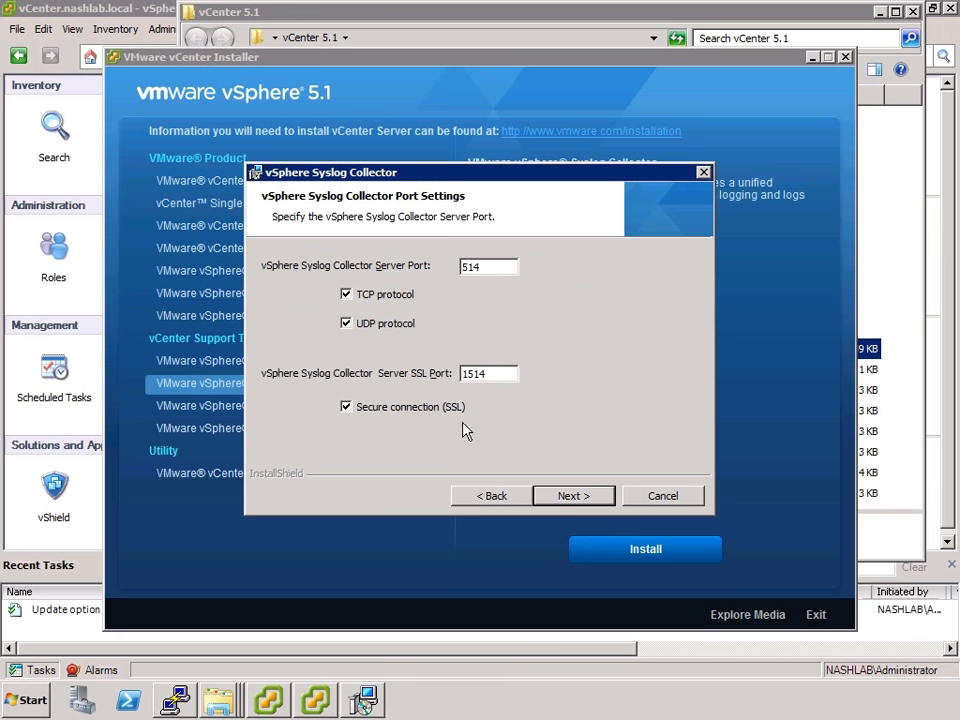
Keep ports 514 and 1514, use vcenter.nashlab.local as identity, and install
click(575, 500)
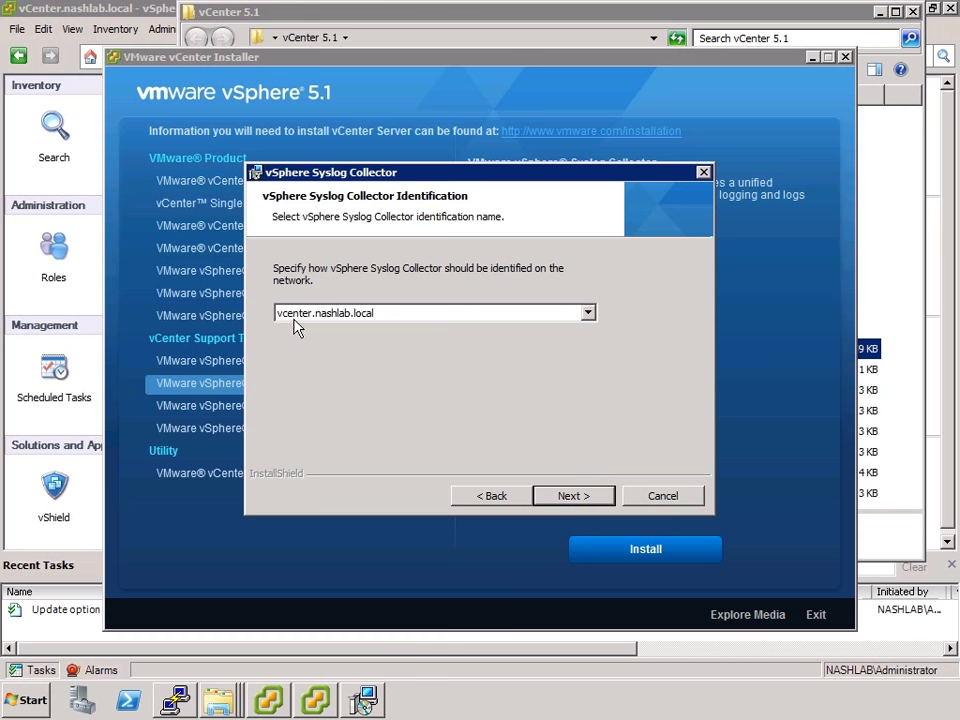
click(582, 499)
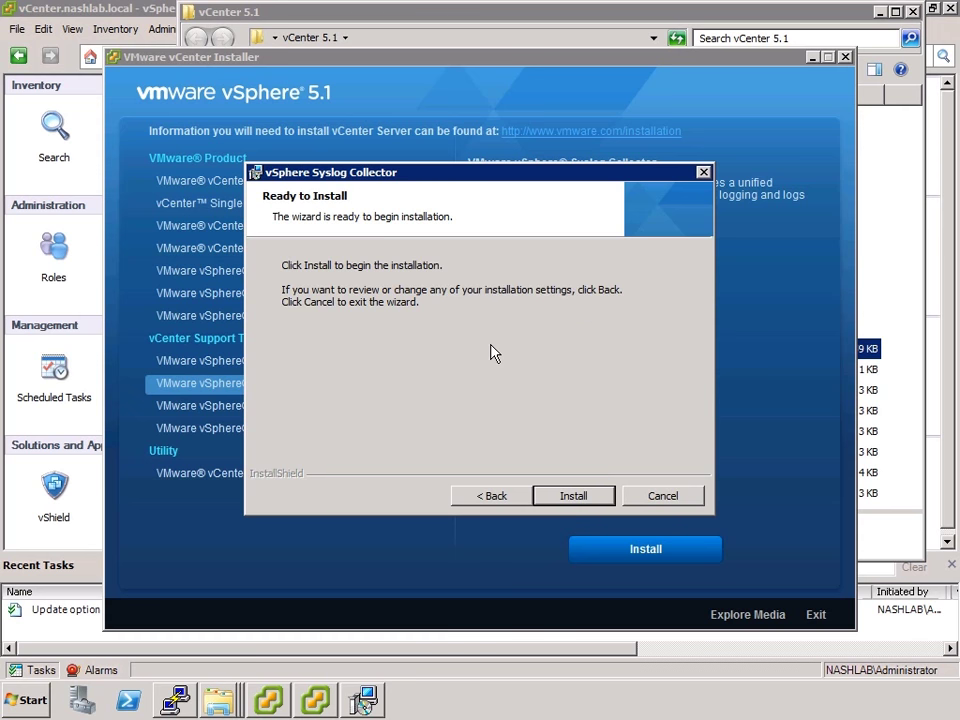
click(576, 497)
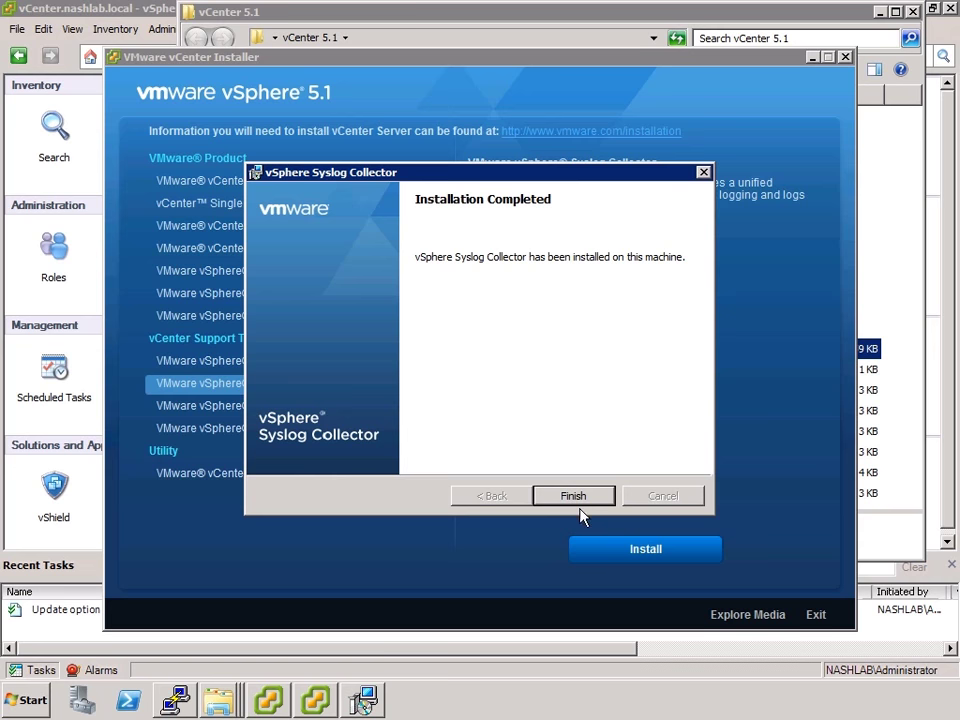
Finish the installer and enable the VMware Syslog Collector plug-in in vSphere Client
click(577, 499)
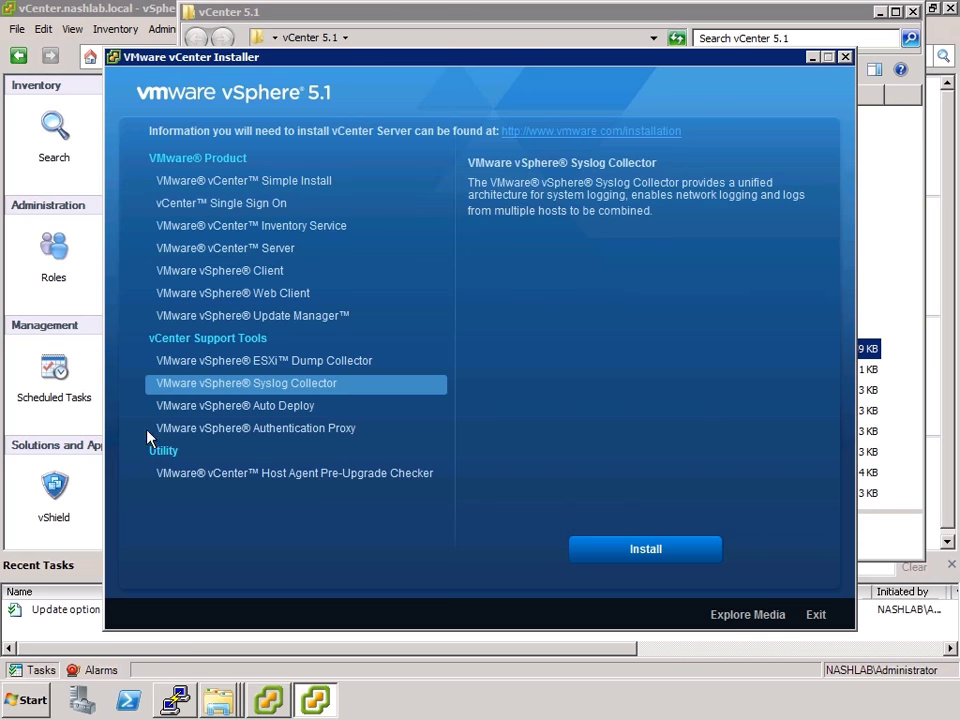
click(55, 430)
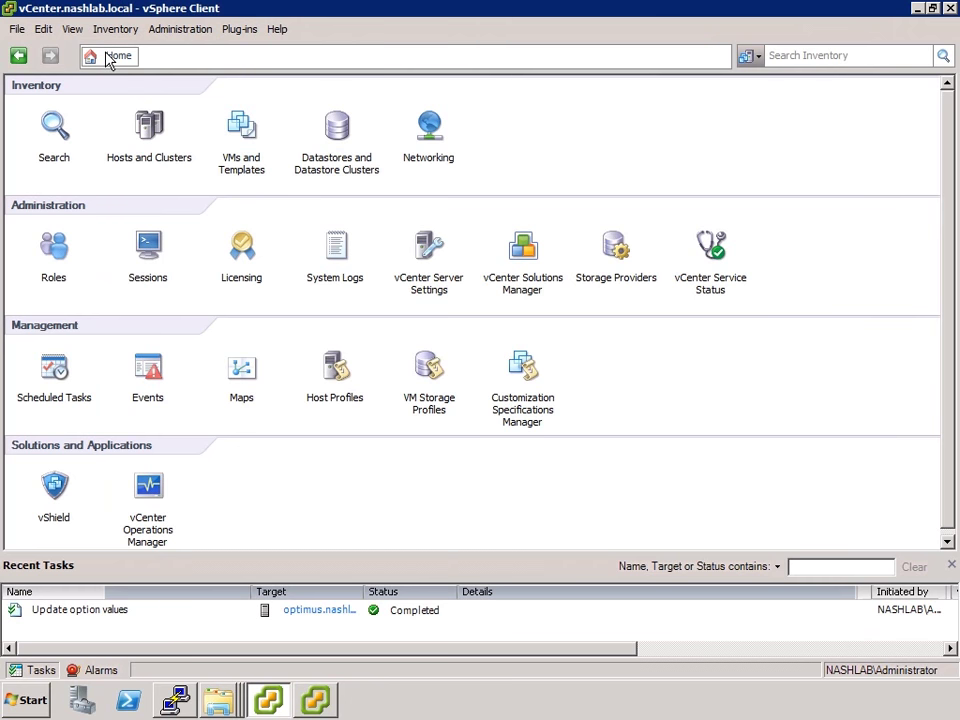
click(239, 30)
click(259, 55)
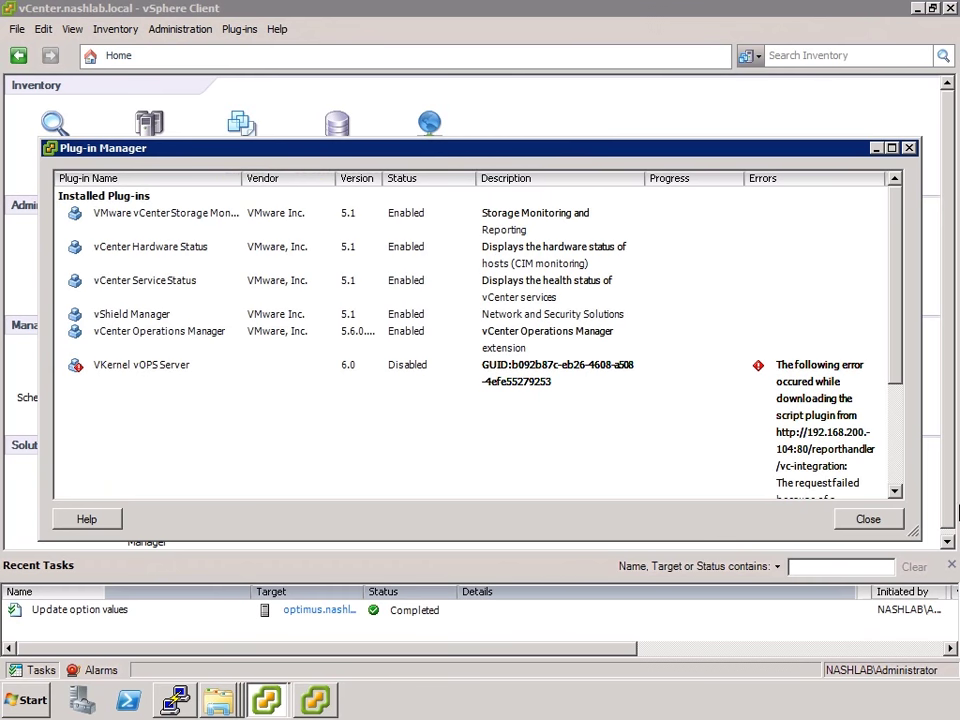
click(898, 463)
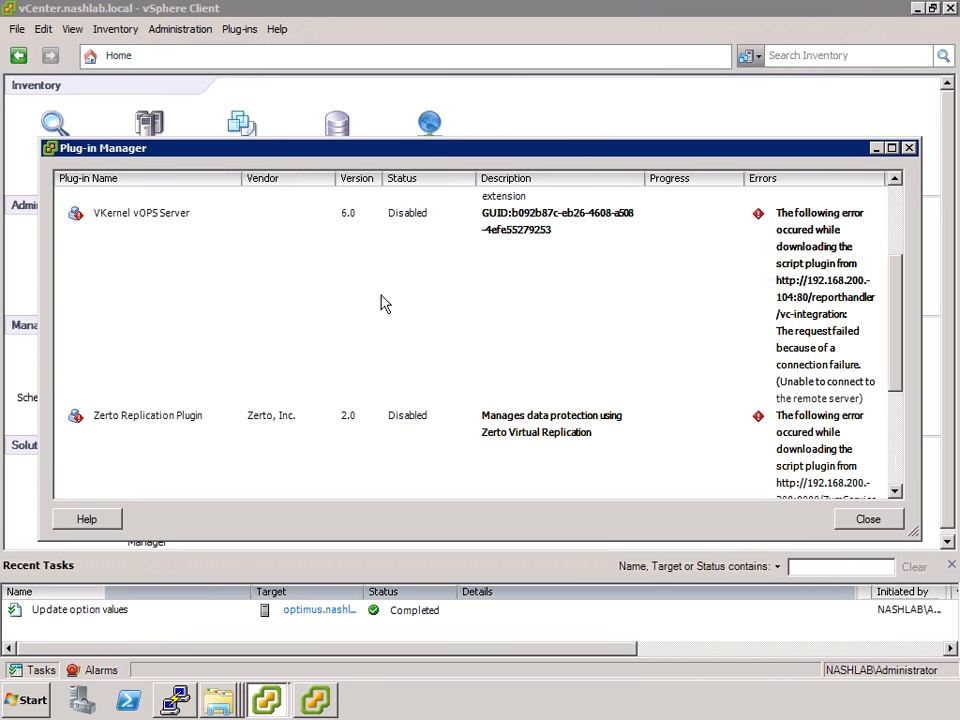
click(894, 458)
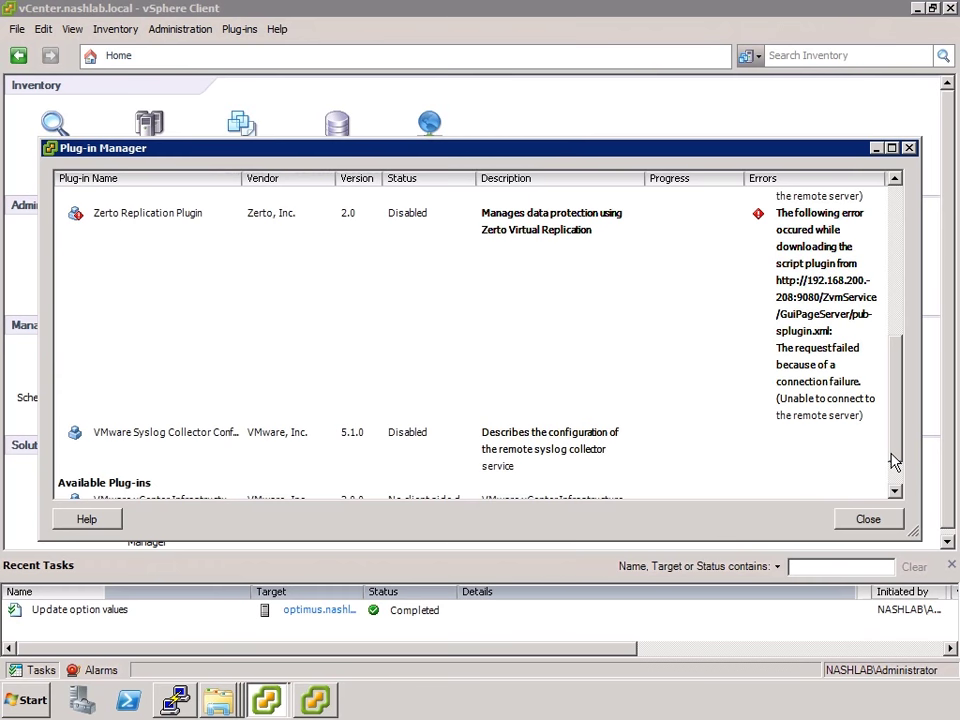
click(572, 452)
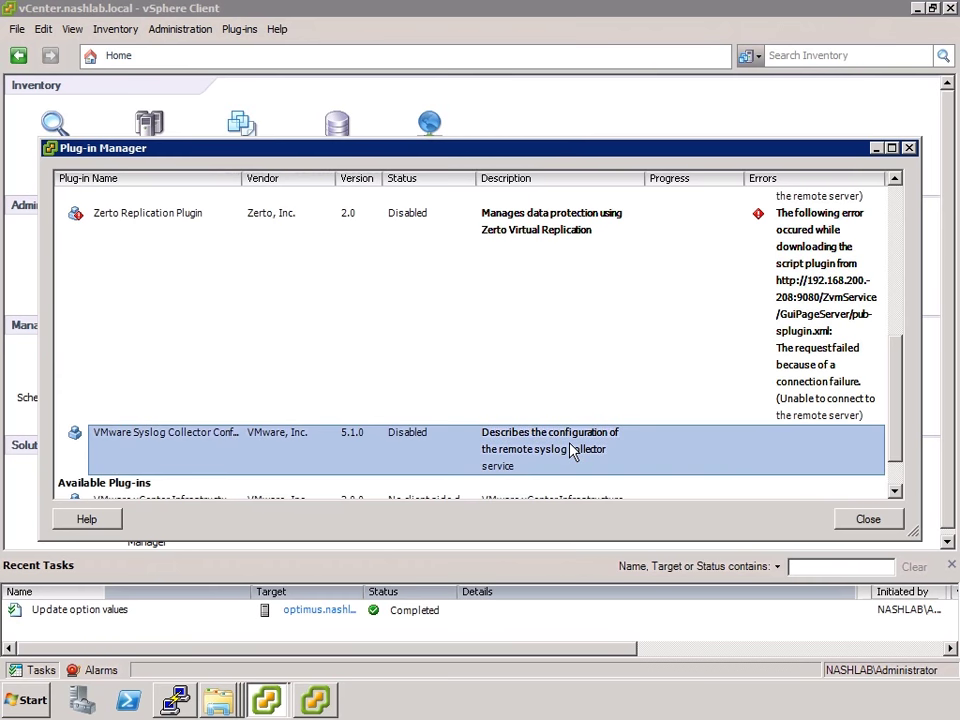
right_click(601, 451)
click(604, 460)
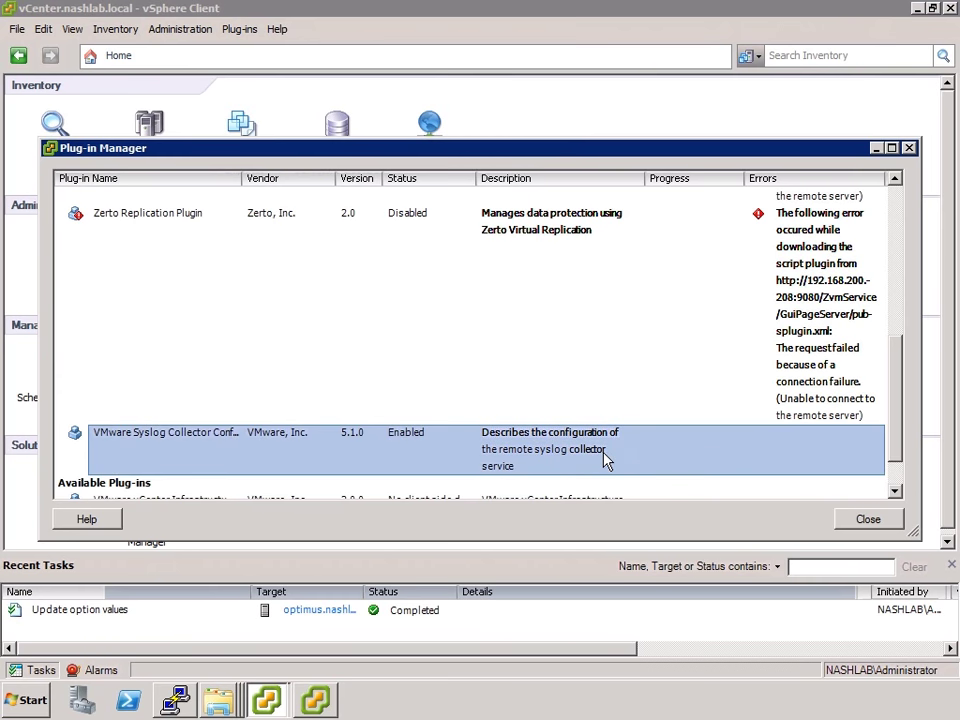
click(866, 519)
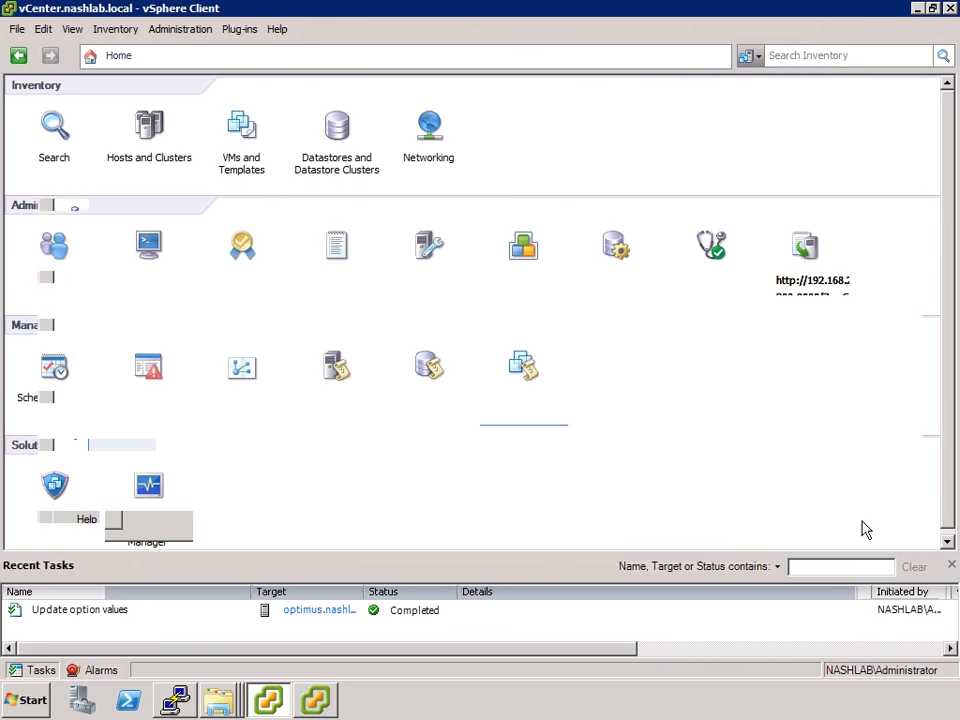
Review the Network Syslog Collector overview, then go to the Hosts and Clusters inventory
click(809, 252)
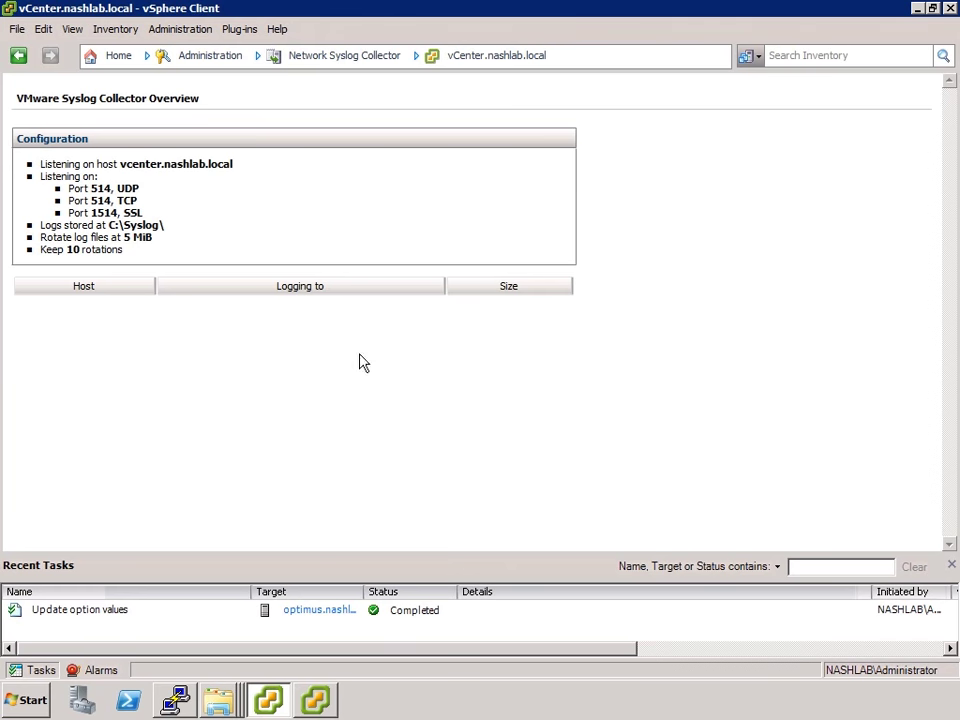
click(120, 58)
click(151, 126)
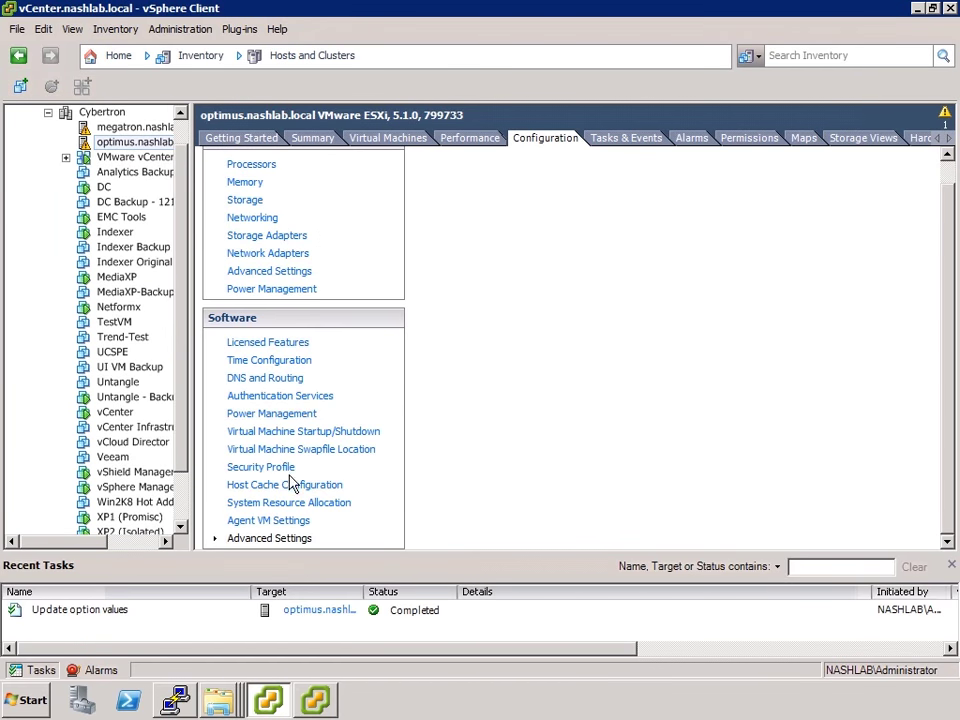
Set the host's Syslog.global.logHost advanced setting to 192.168.200.205
click(259, 539)
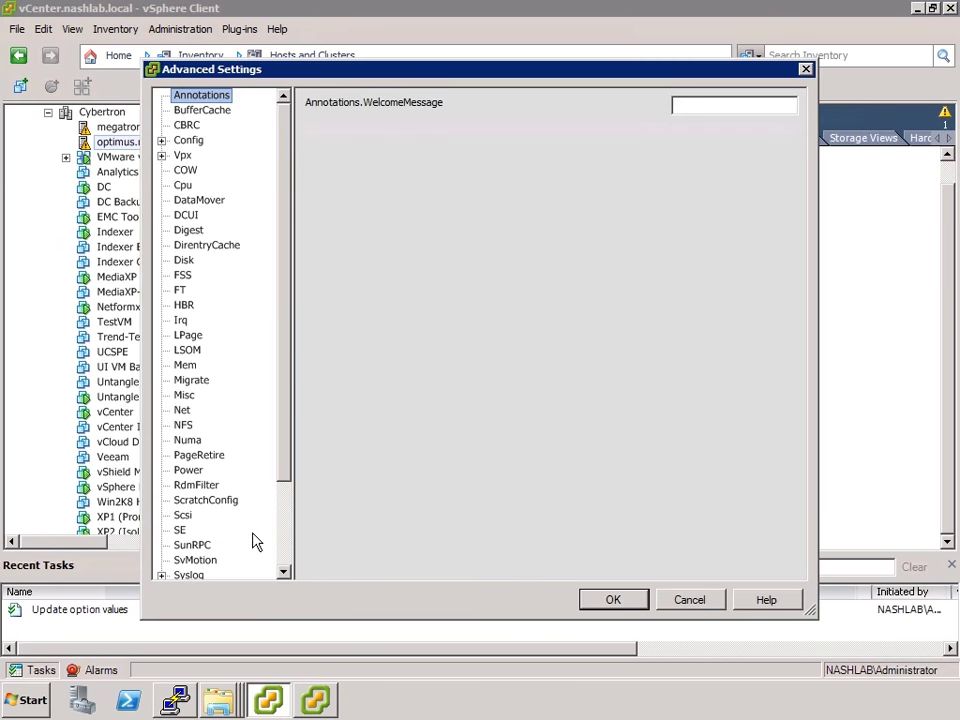
click(189, 575)
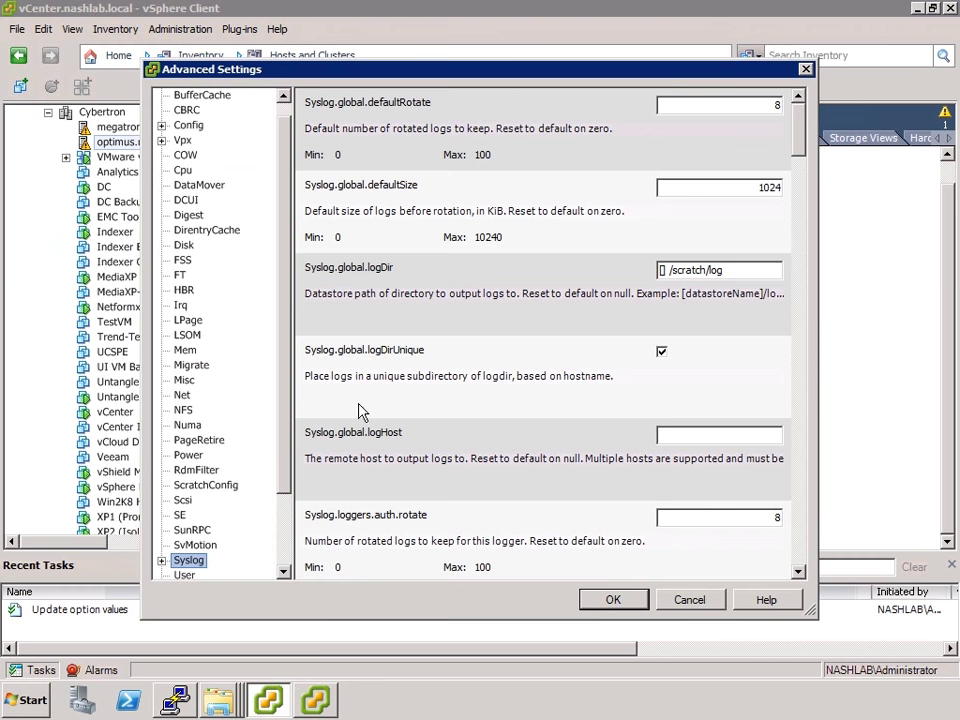
click(801, 520)
click(801, 522)
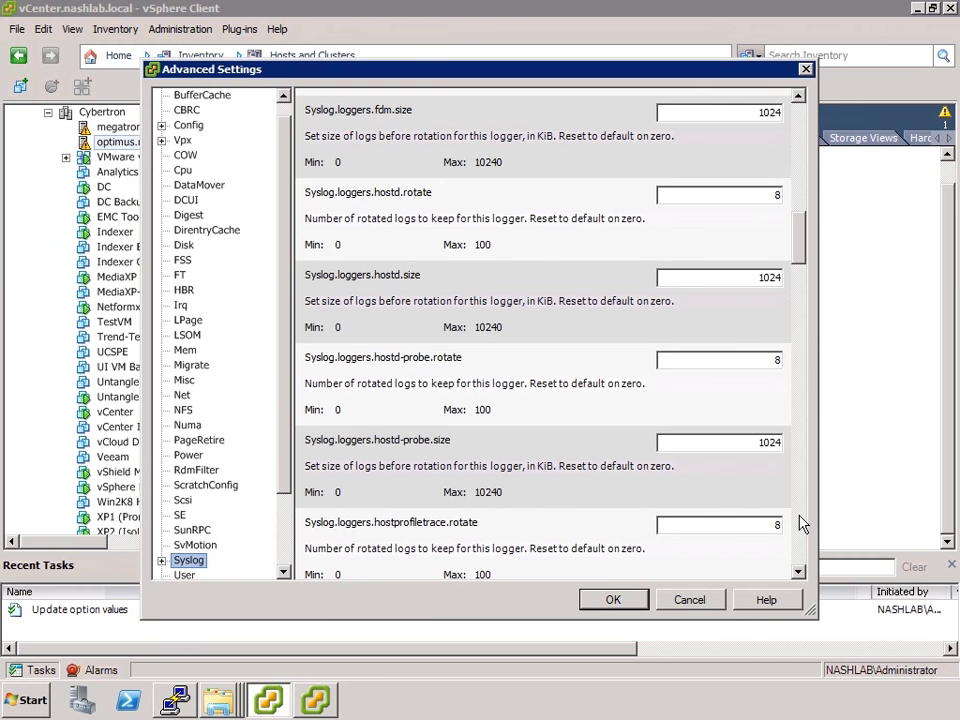
click(161, 560)
click(205, 545)
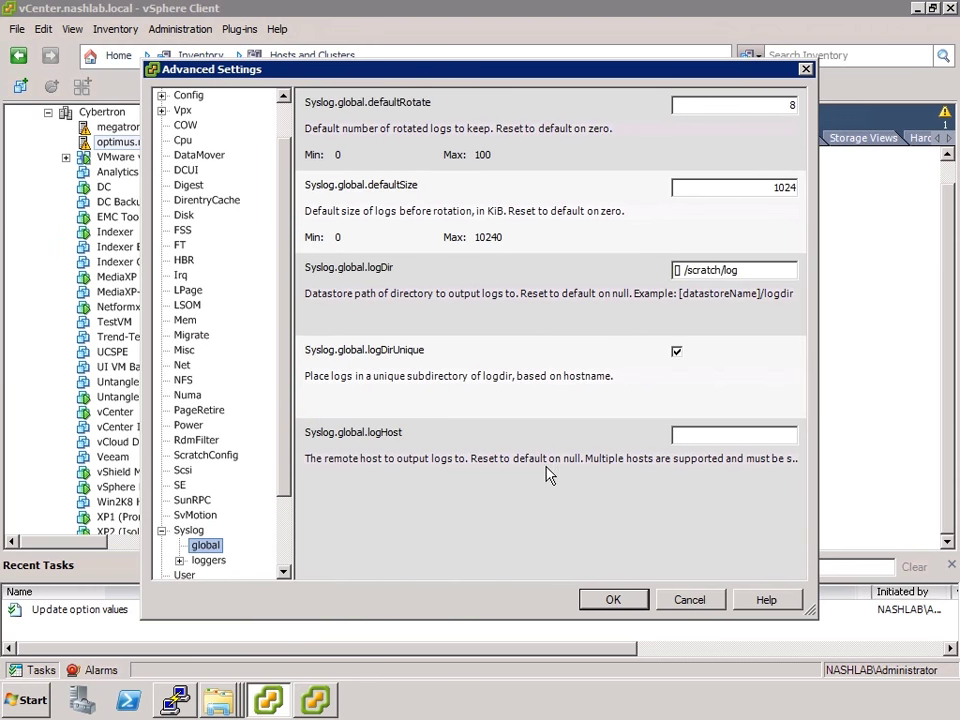
click(697, 440)
text(192.168.200.205)
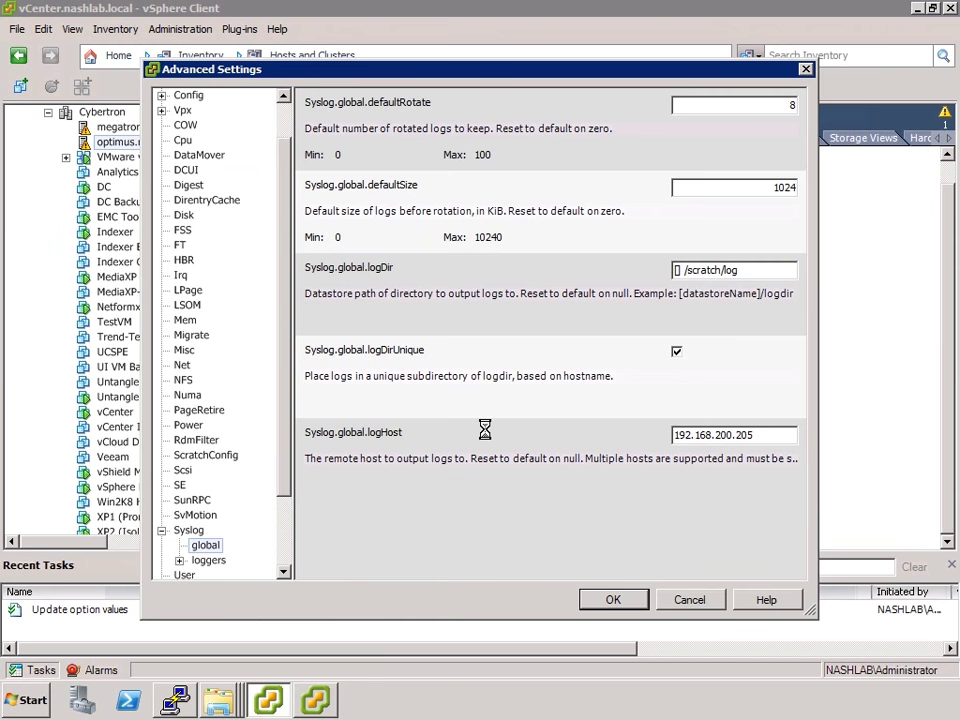
right_click(176, 697)
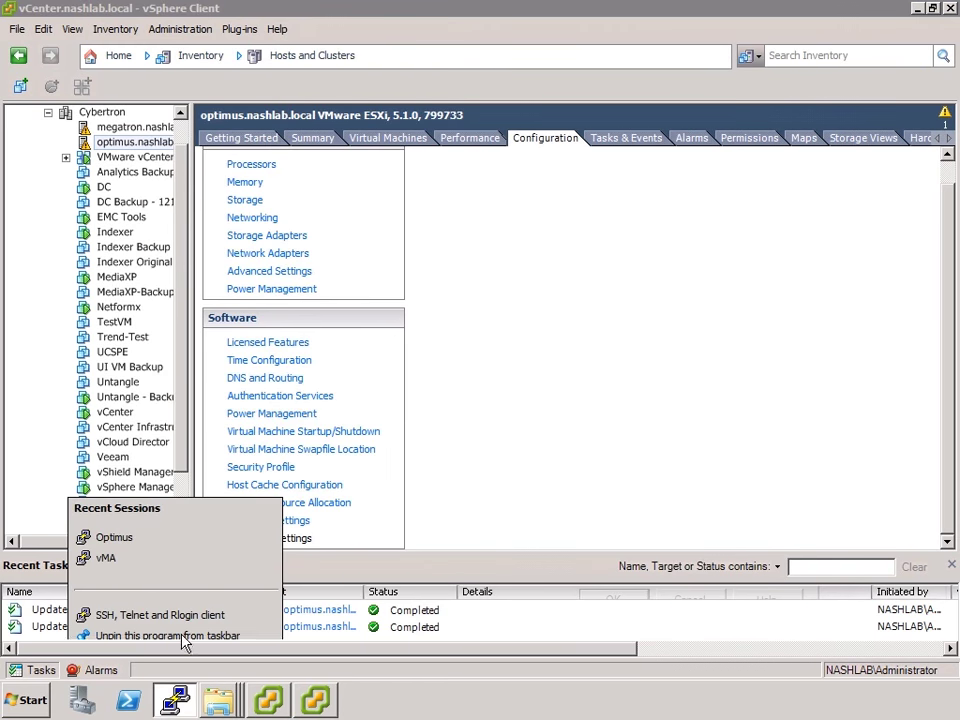
Open the saved Optimus PuTTY session to 192.168.200.91 and log in as root
click(114, 538)
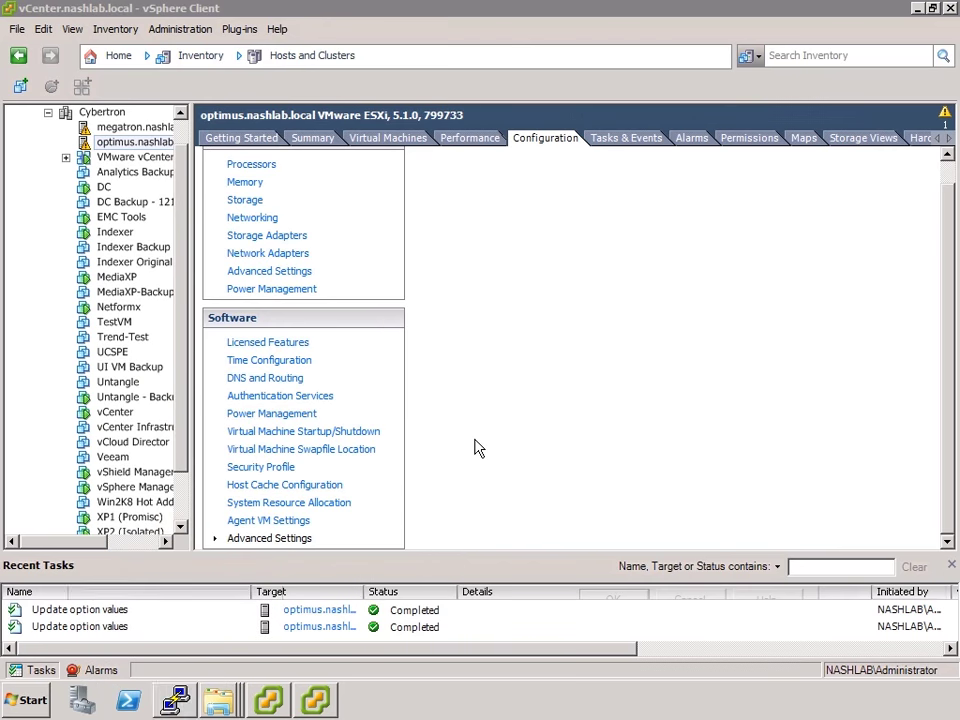
text(root)
key(Return)
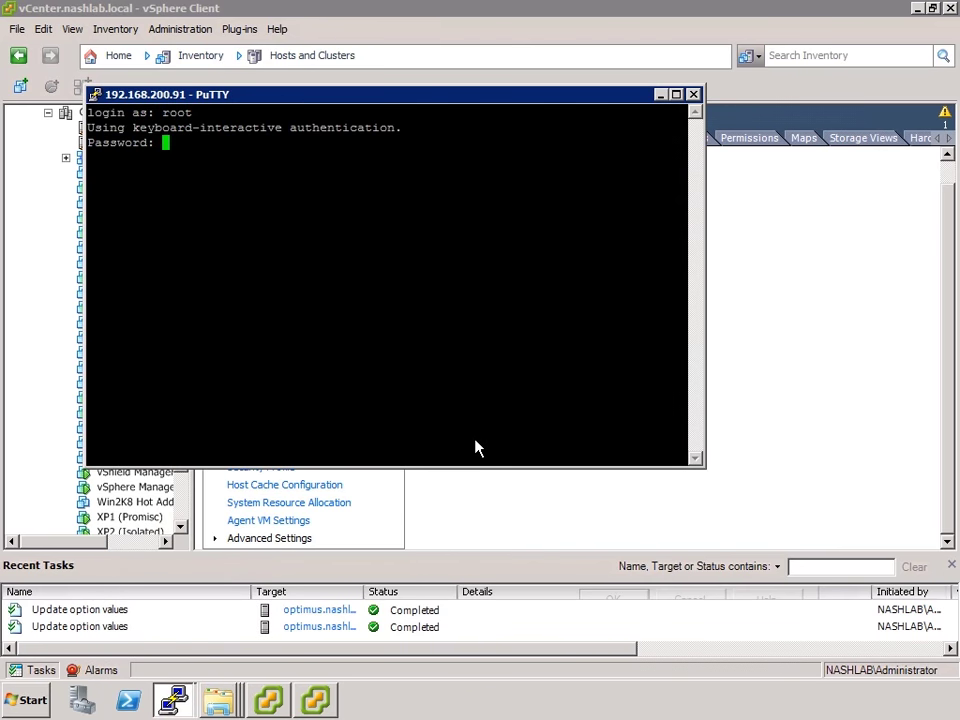
key(Return)
Run 'esxcli system' and 'esxcli system syslog' to list config, mark and reload
text(esxcli system)
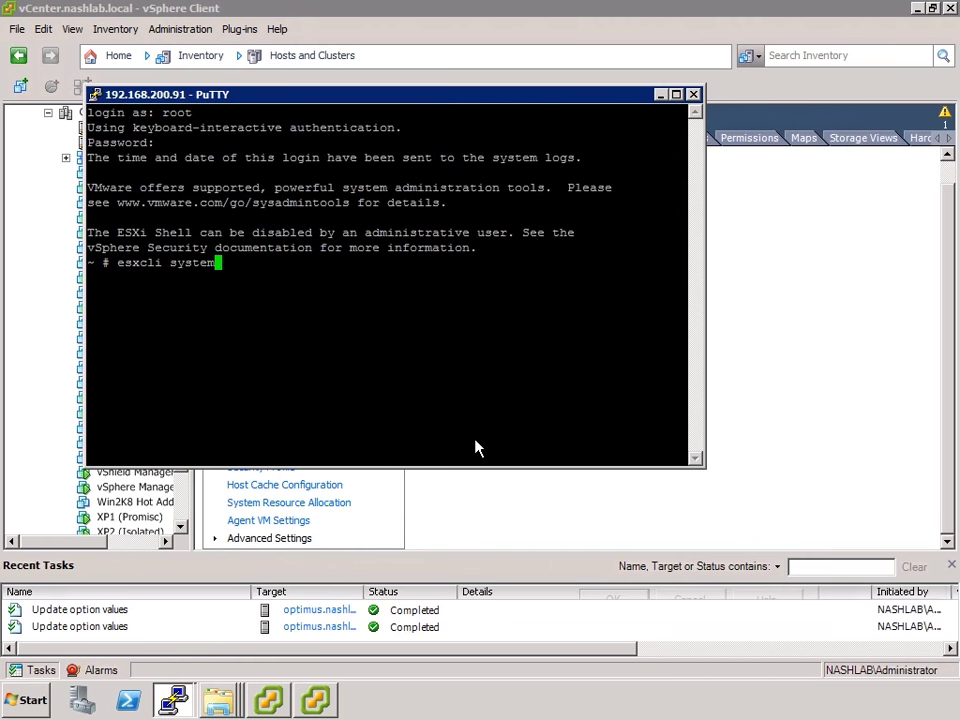
key(Return)
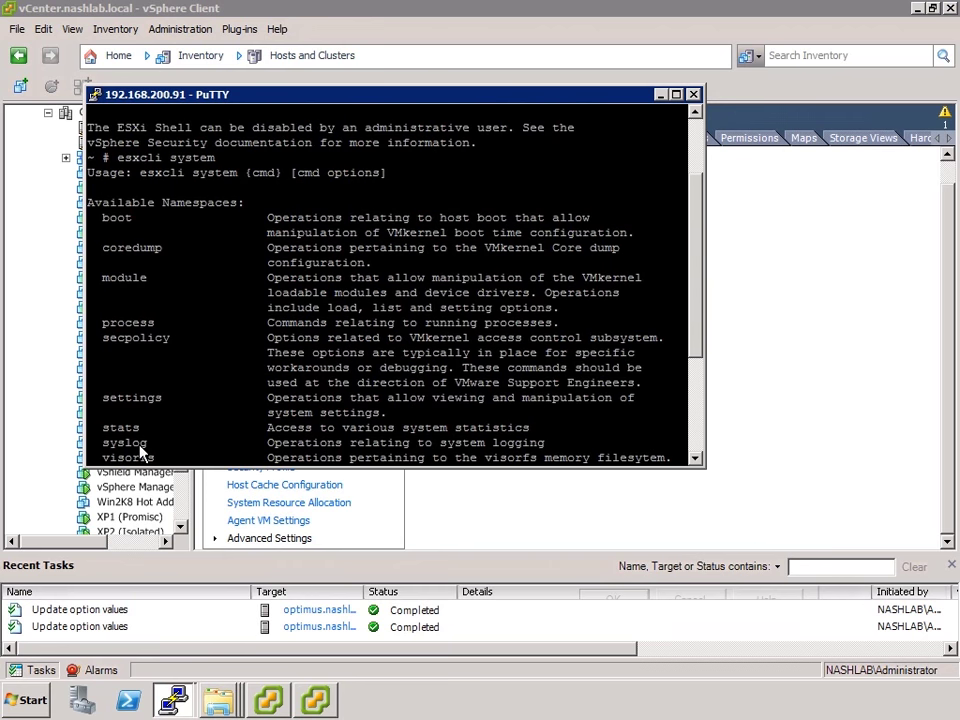
click(692, 411)
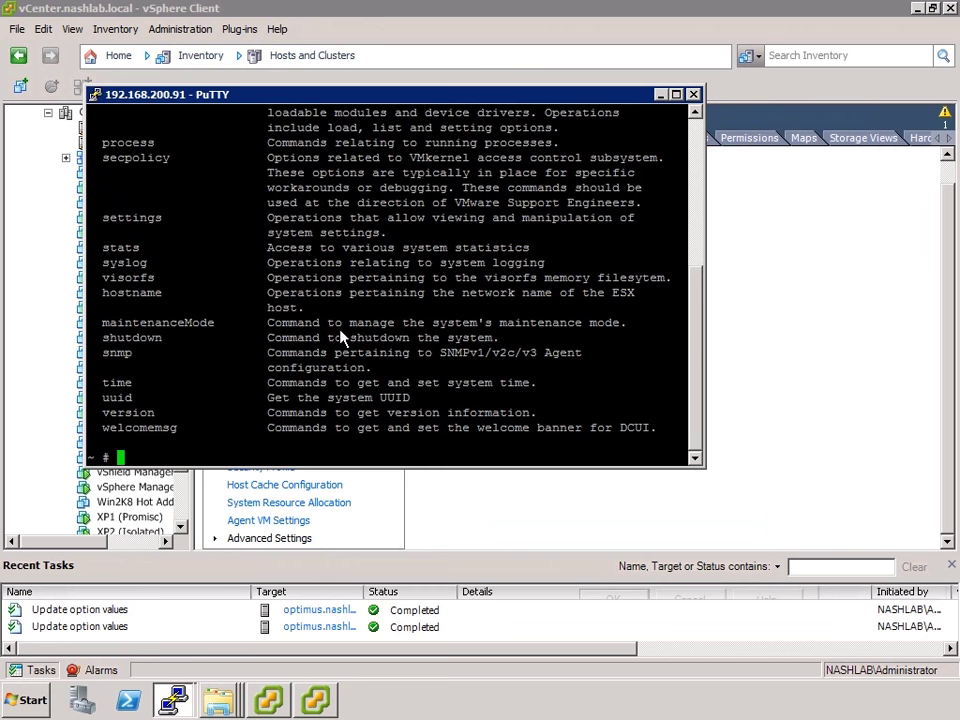
text(esxcli system)
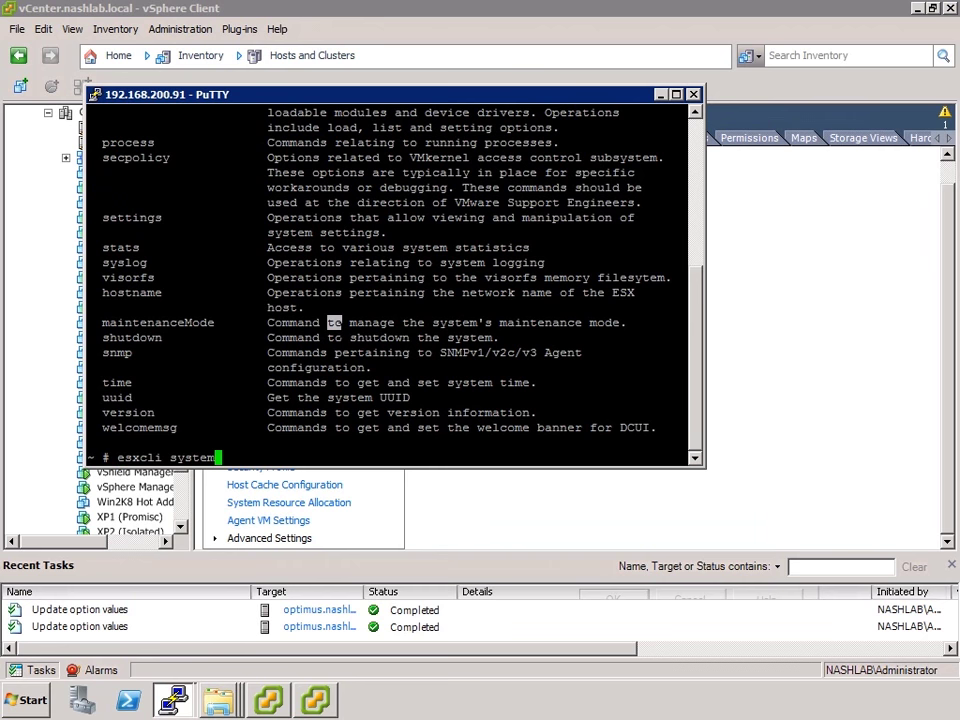
text( syslog)
key(Return)
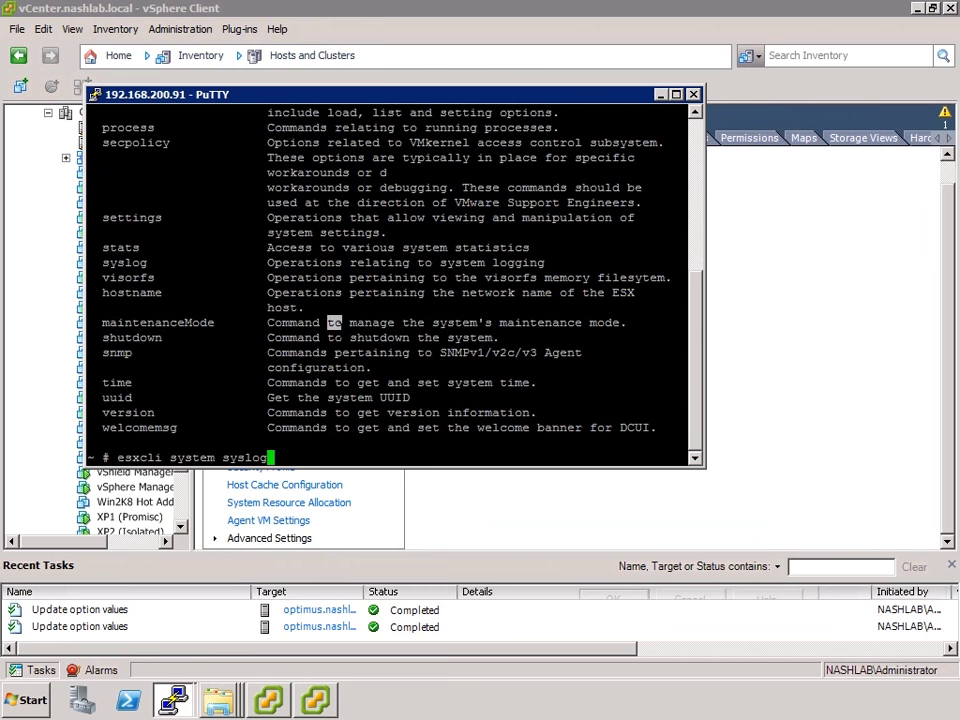
key(Up)
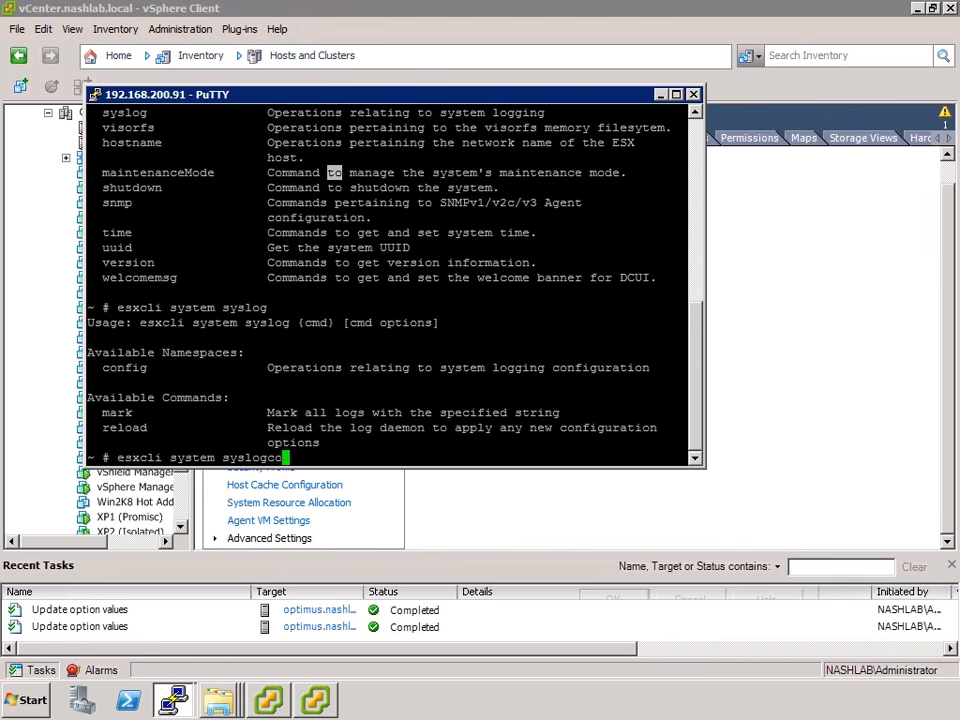
Run 'esxcli system syslog config get' to confirm remote host 192.168.200.205
text(config get)
key(Return)
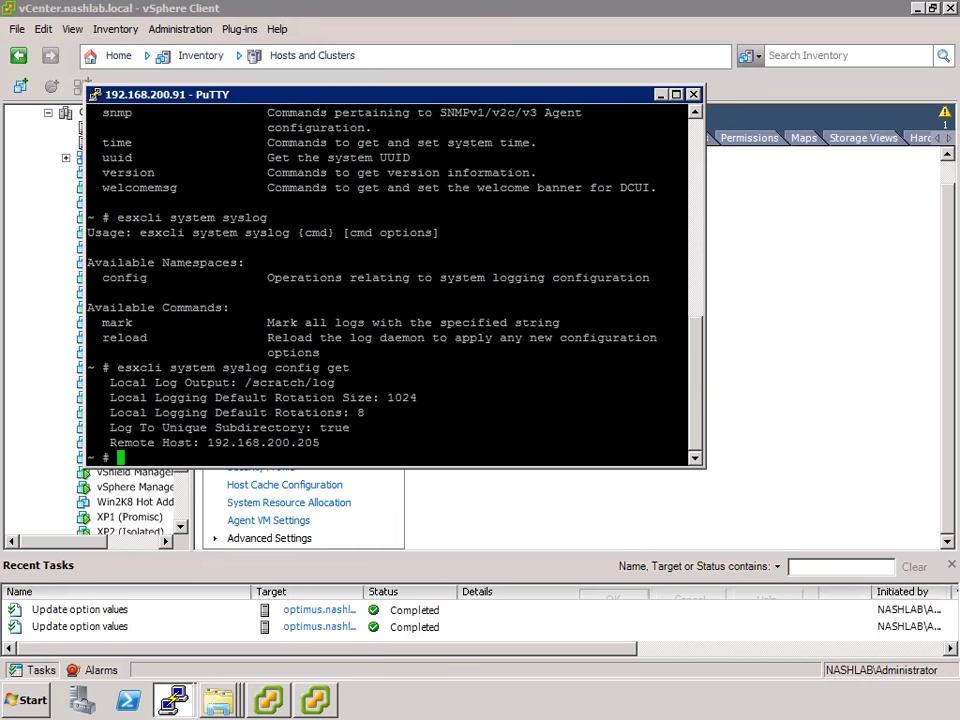
key(Up)
key(BackSpace)
key(BackSpace)
key(BackSpace)
key(BackSpace)
key(BackSpace)
key(BackSpace)
key(BackSpace)
key(BackSpace)
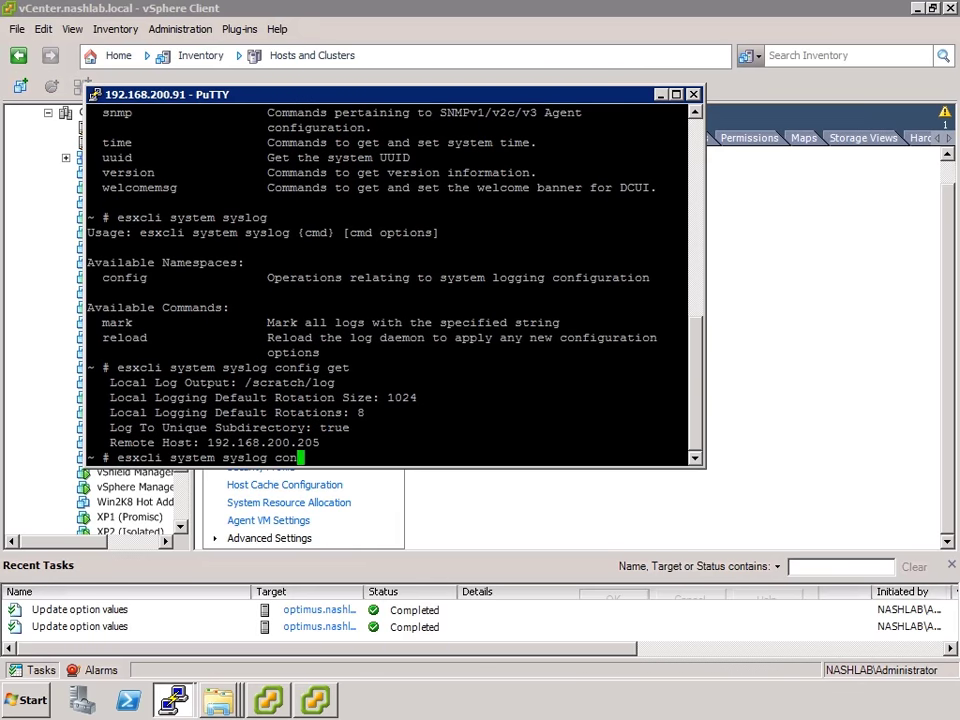
key(BackSpace)
key(BackSpace)
Mark the host's logs with 'esxcli system syslog mark --message=LABDEMO!' and hide PuTTY
text(mark)
key(Return)
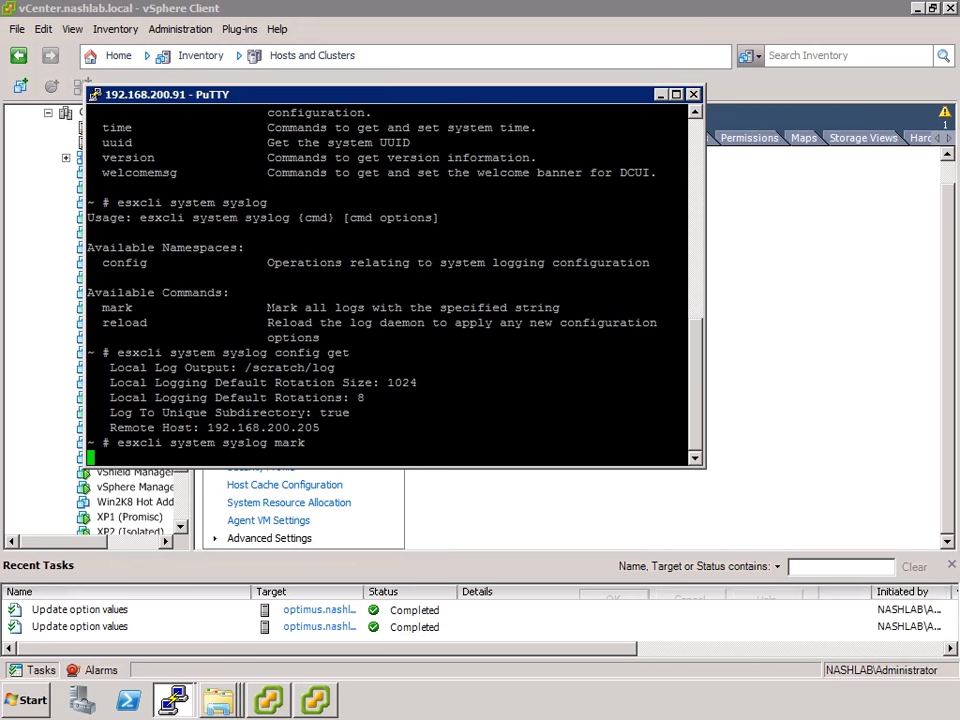
key(Up)
text(--message=)
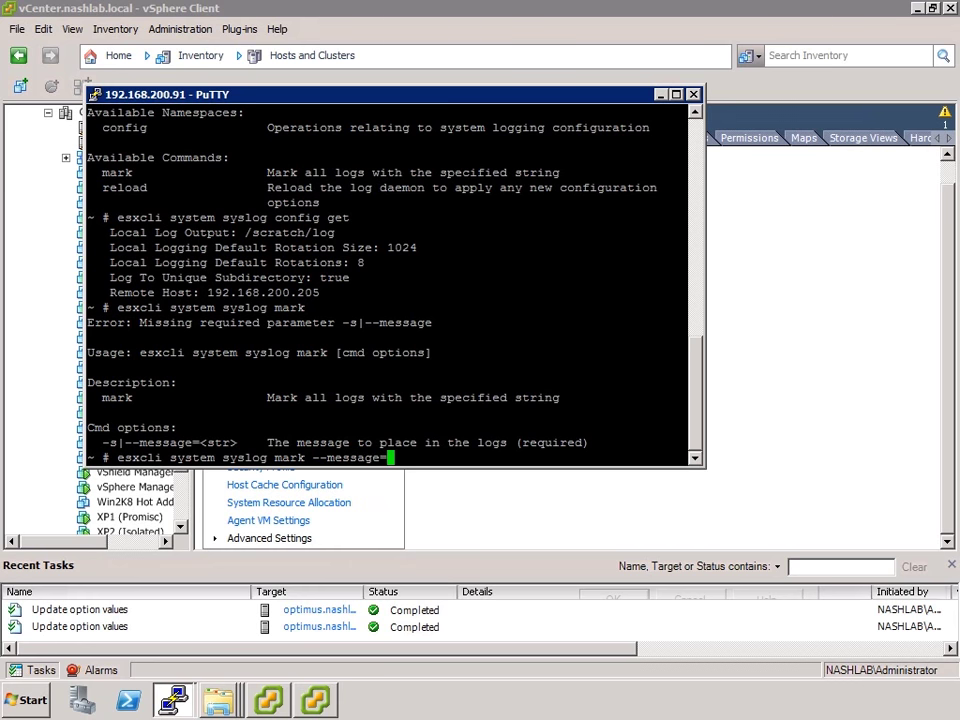
text(LABDEMO!)
key(Return)
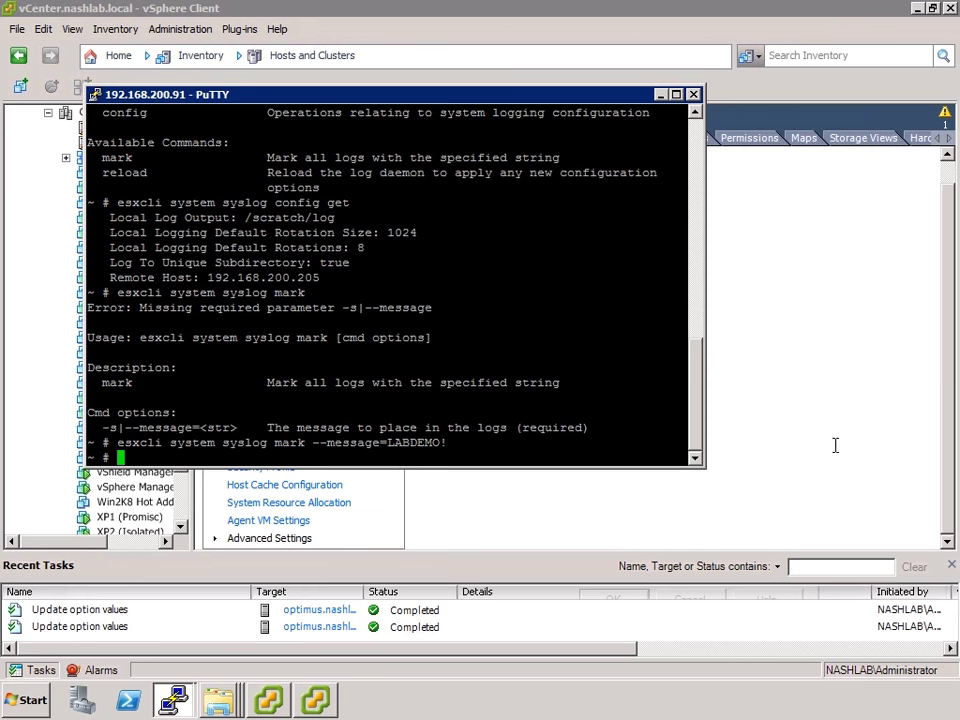
key(ctrl+d)
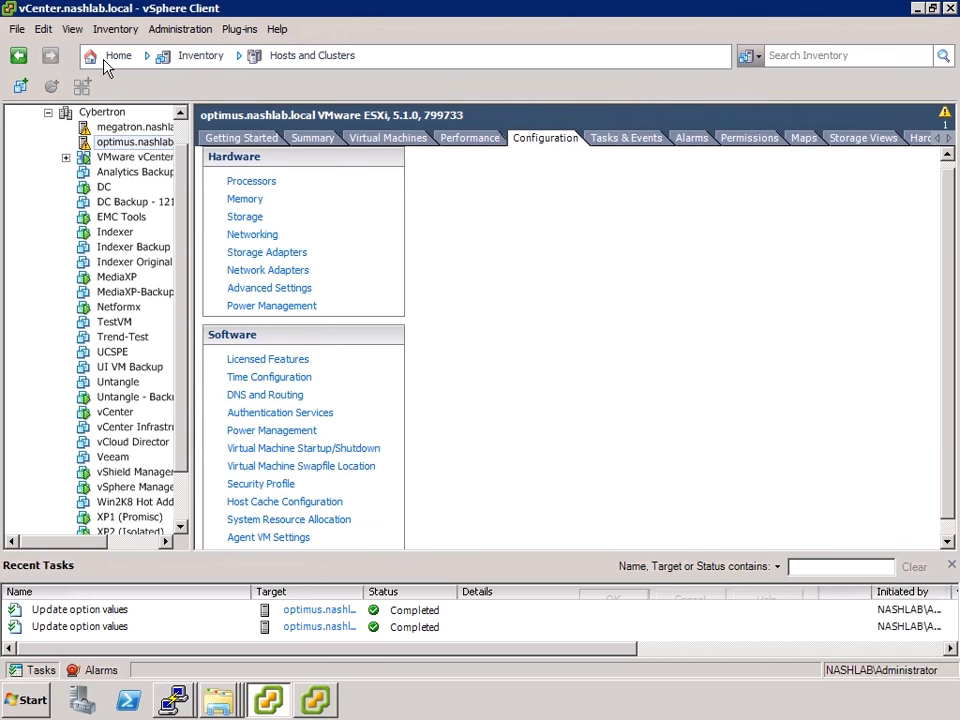
Show the Network Syslog Collector overview with ports 514/1514 and logs in C:\Syslog\
click(105, 60)
click(803, 255)
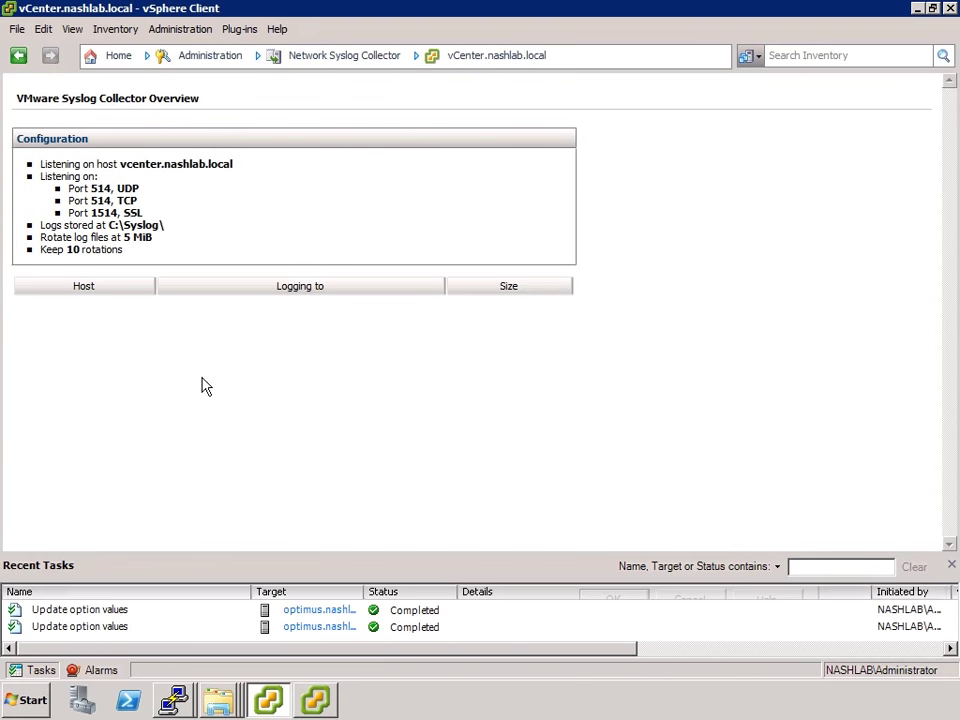
click(218, 700)
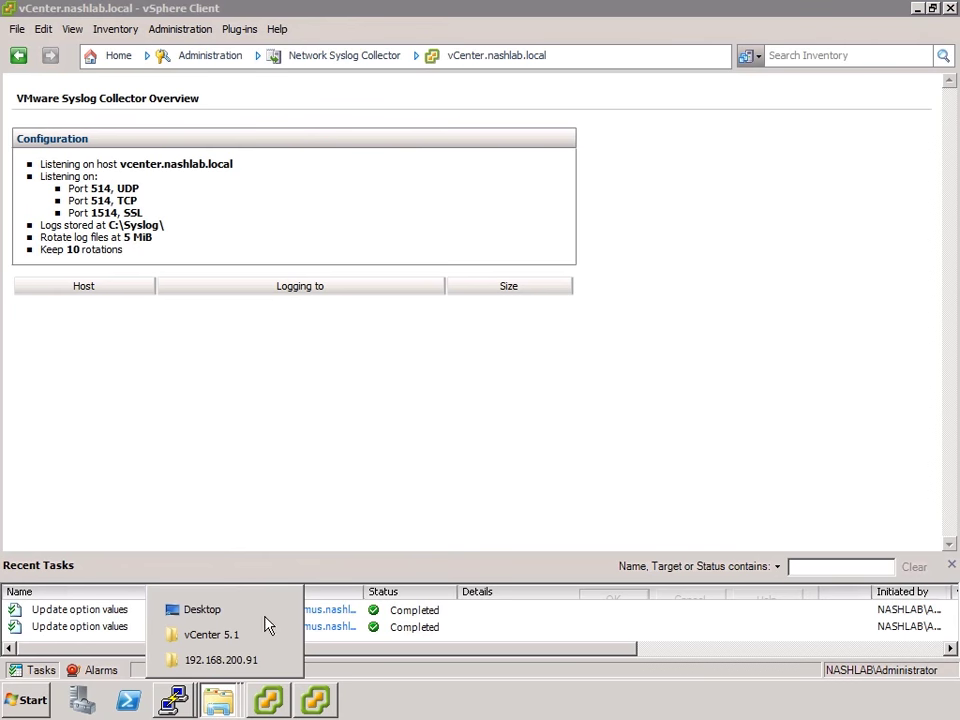
click(248, 477)
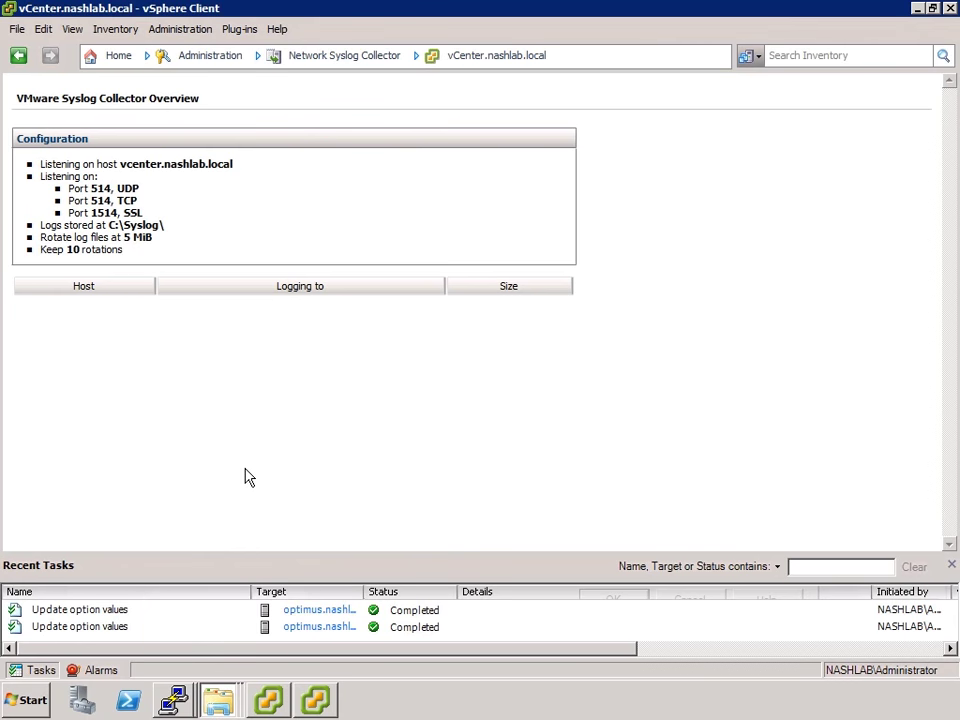
Browse to C:\Syslog\192.168.200.91 and open syslog.log in Notepad
click(28, 698)
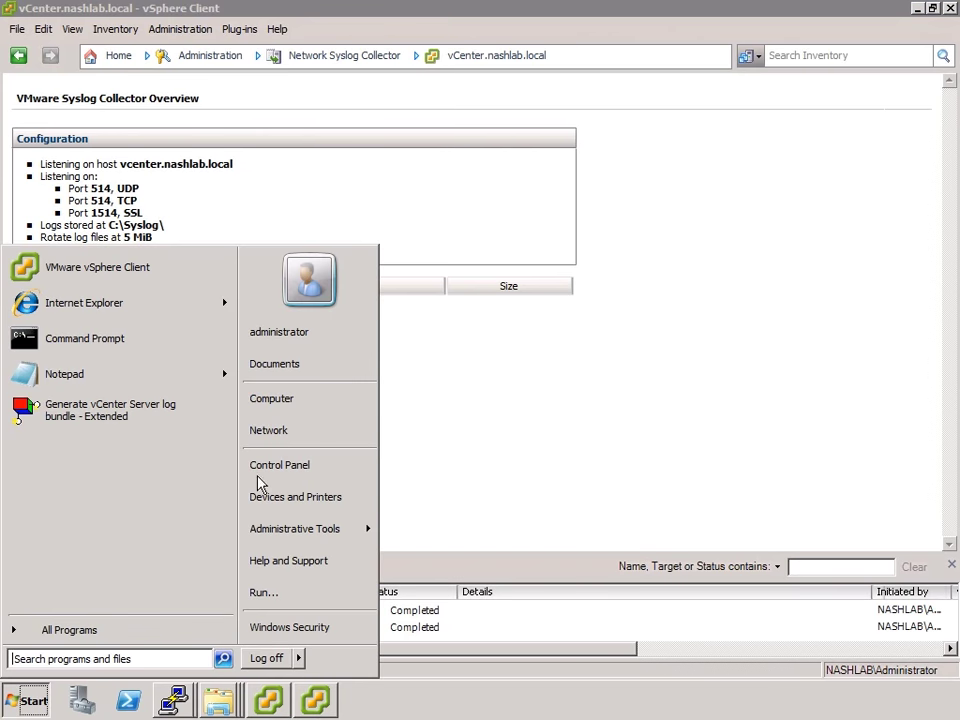
click(270, 400)
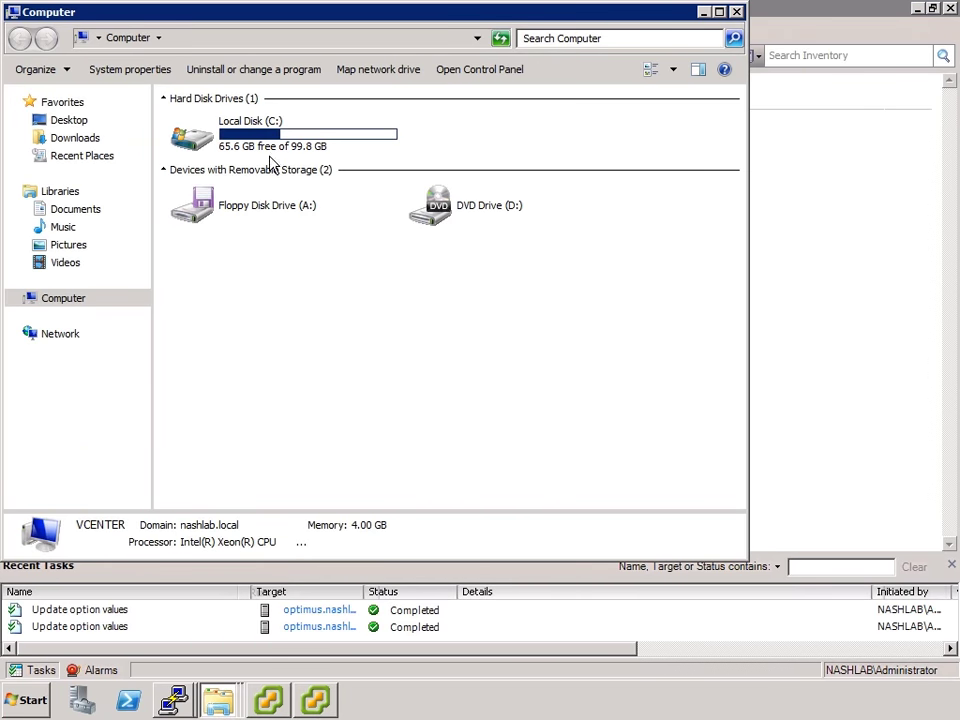
double_click(266, 150)
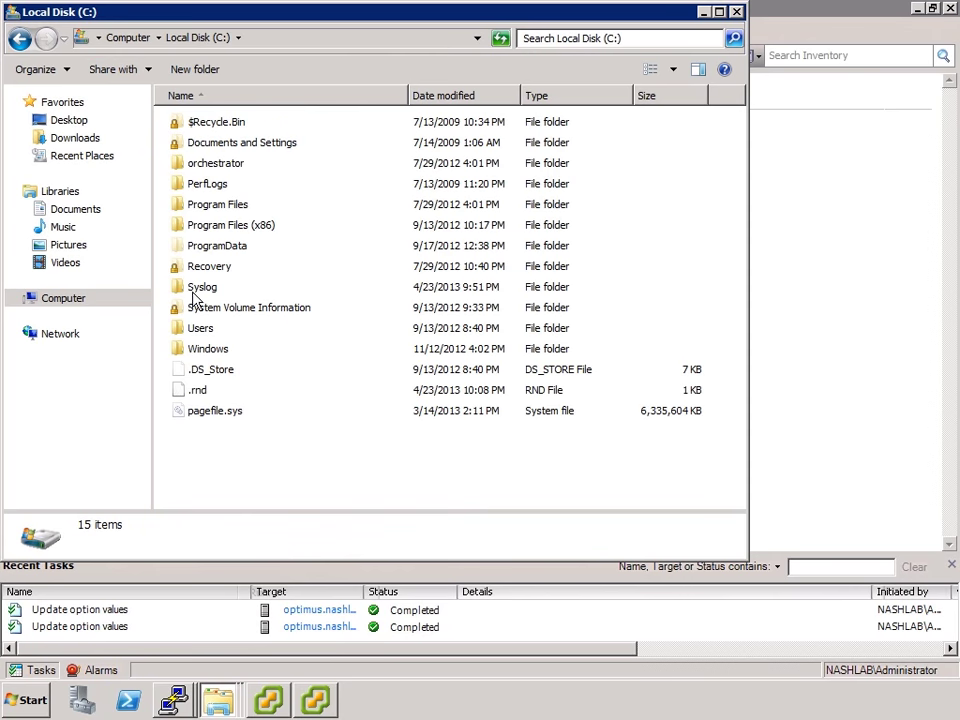
double_click(193, 287)
double_click(222, 123)
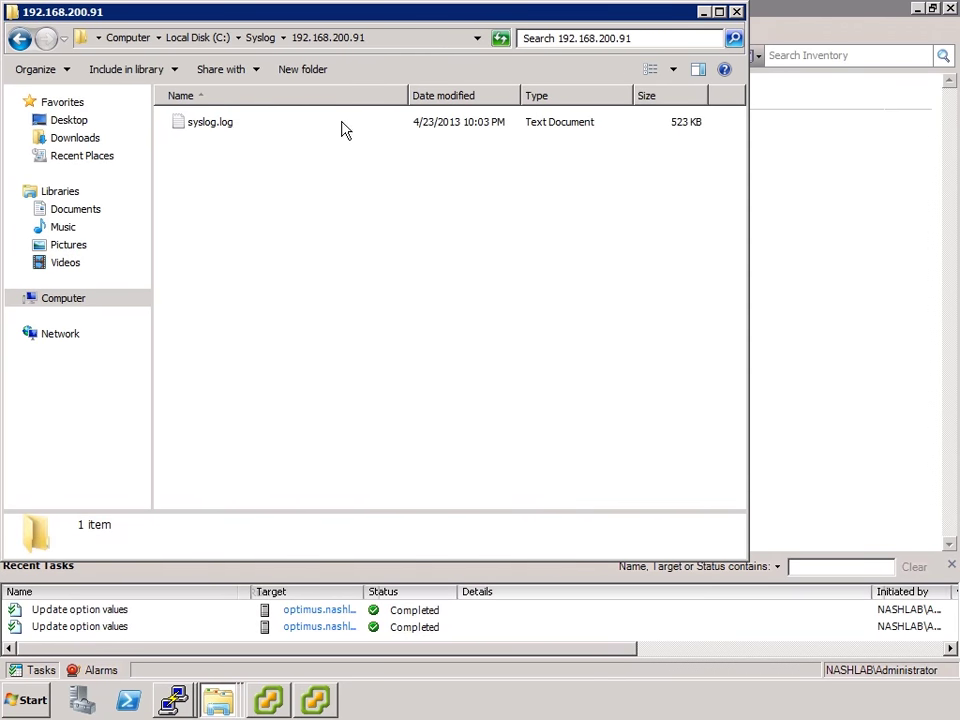
click(224, 126)
double_click(226, 131)
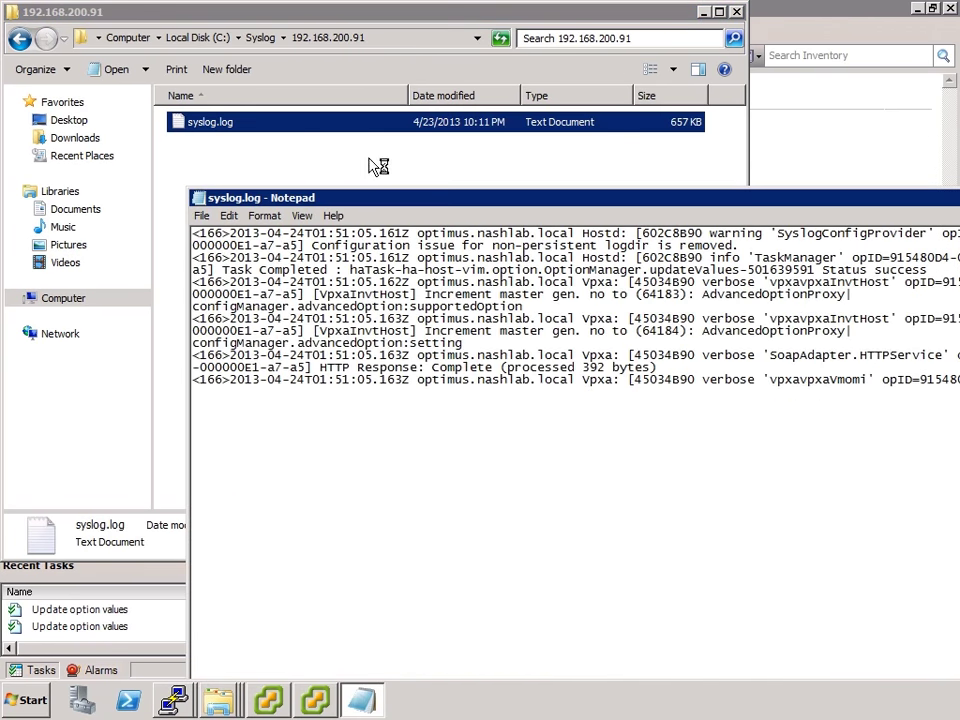
Maximize Notepad and search syslog.log for LABDEMO
double_click(390, 200)
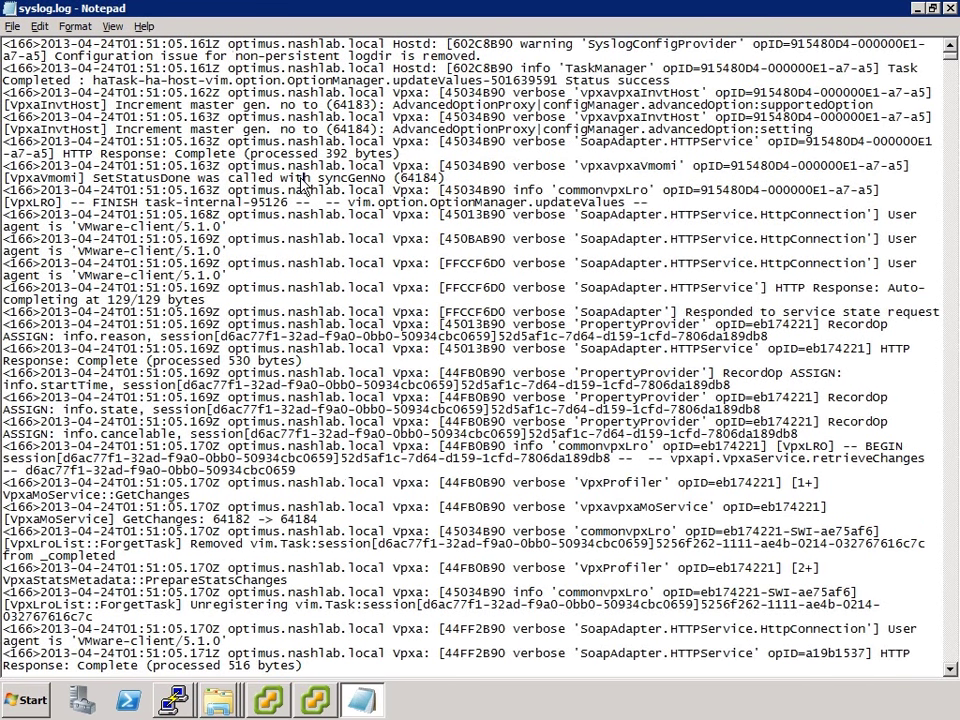
key(alt+f)
click(20, 27)
click(40, 27)
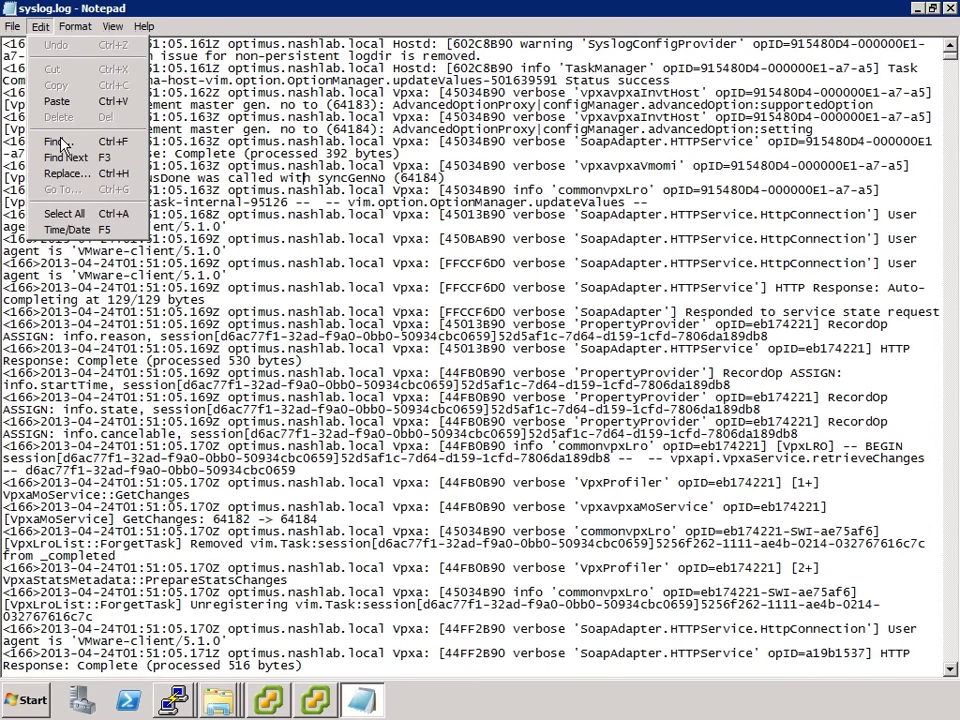
click(58, 141)
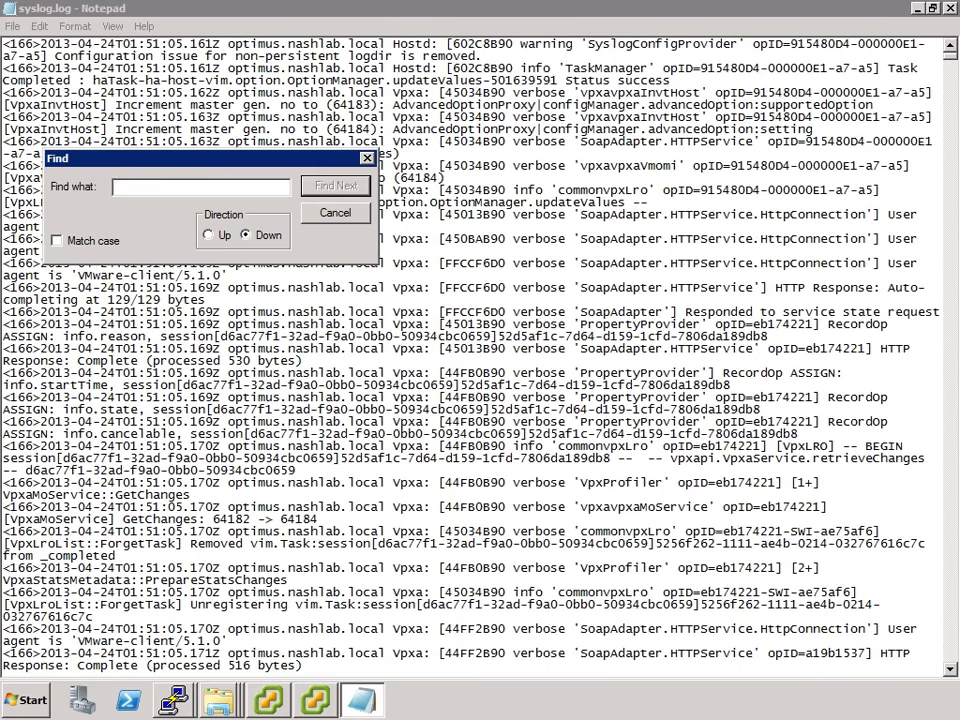
text(LABDEMO)
key(Return)
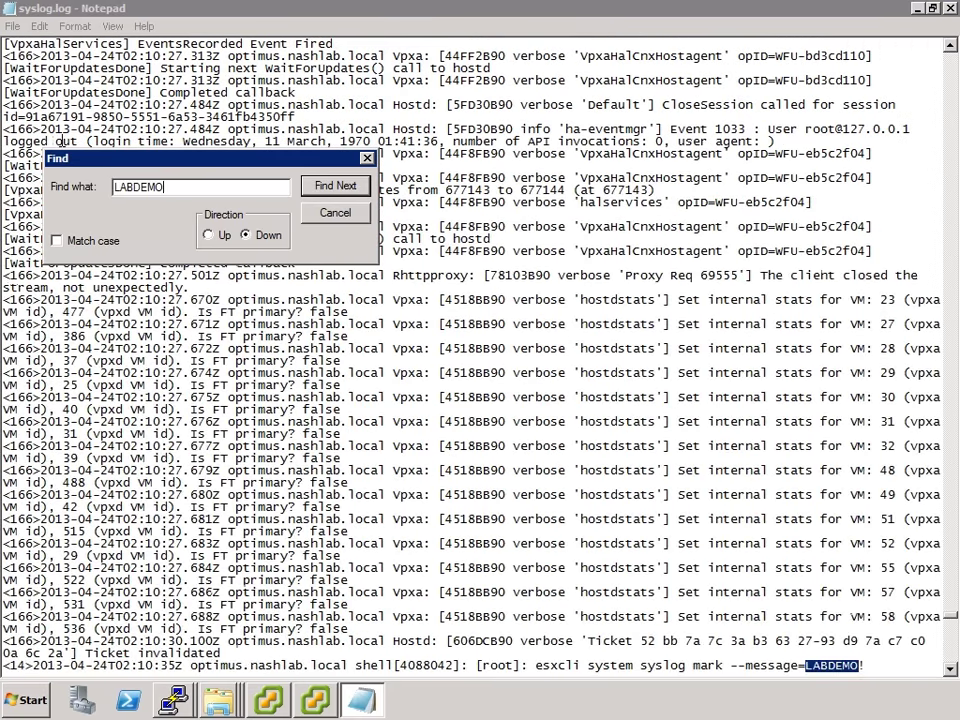
key(Escape)
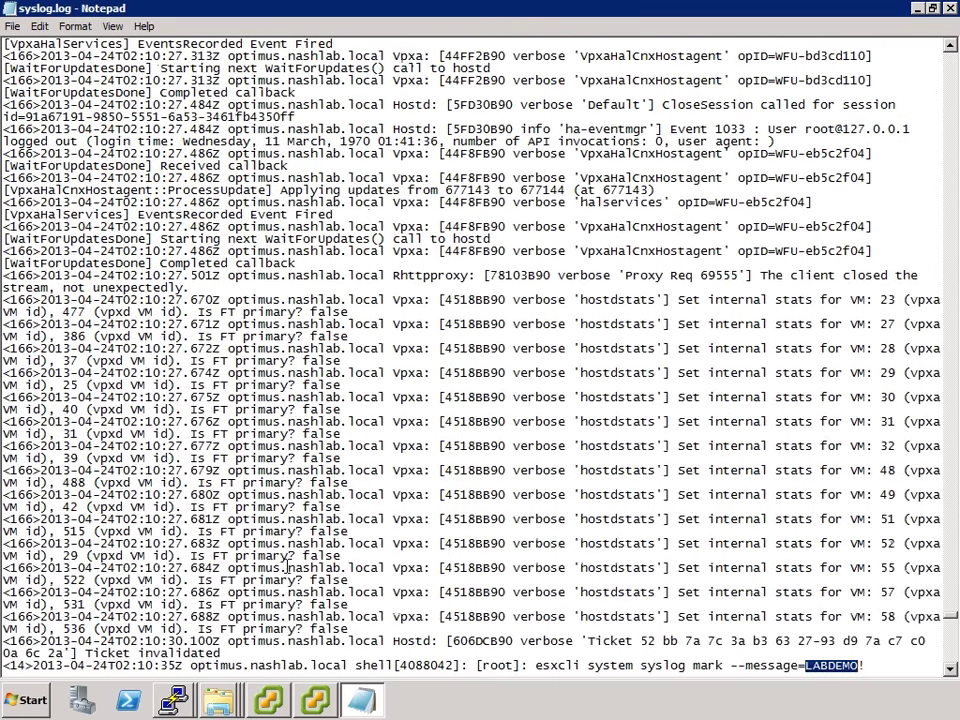
Highlight the LABDEMO! marker line, then close syslog.log
drag(265, 665, 836, 553)
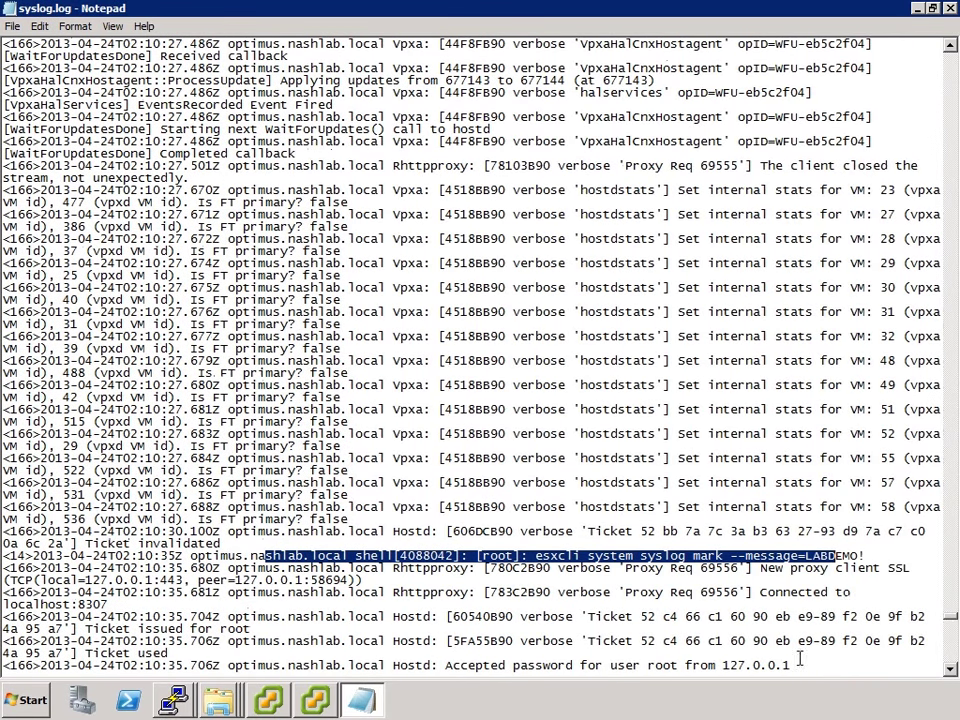
click(791, 549)
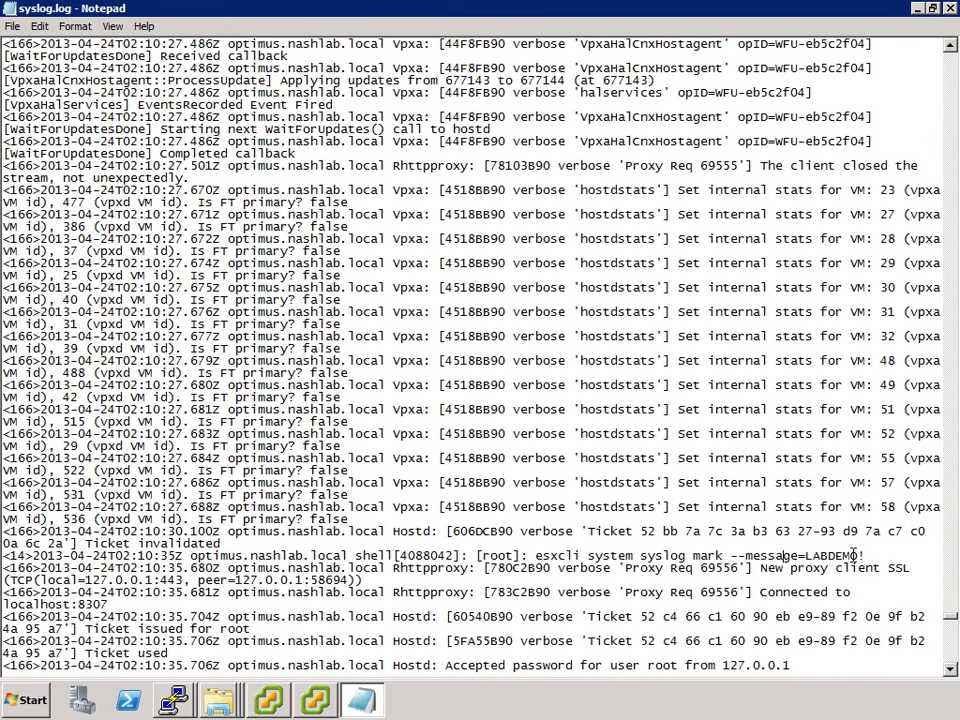
shift+click(699, 556)
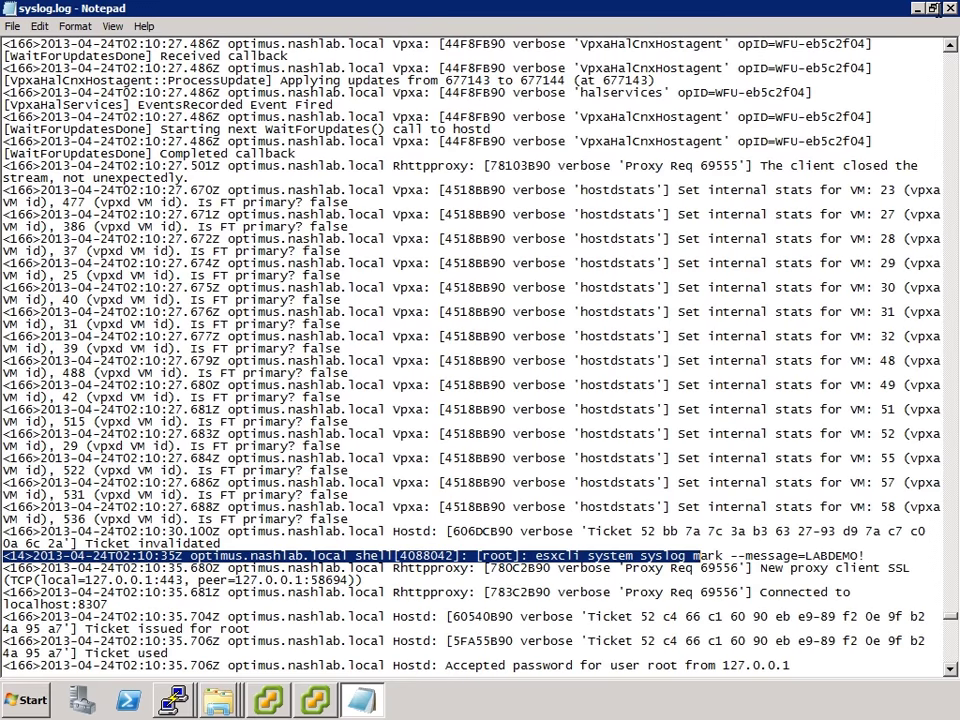
click(950, 8)
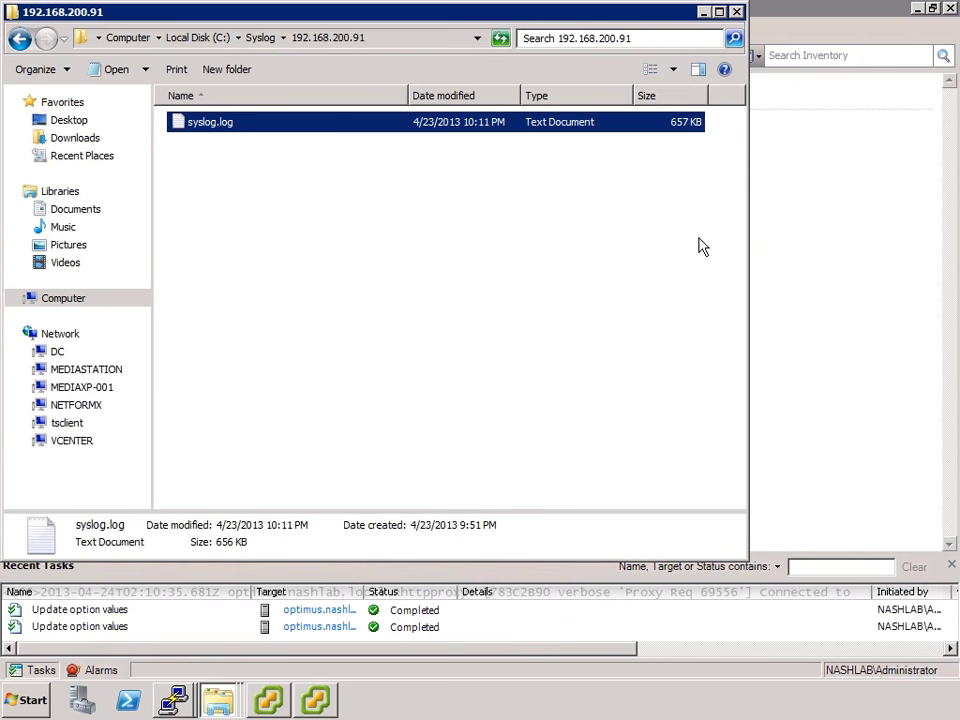
Start installing the ESXi Dump Collector from vCenter Installer with English (United States) as the setup language
key(alt+F4)
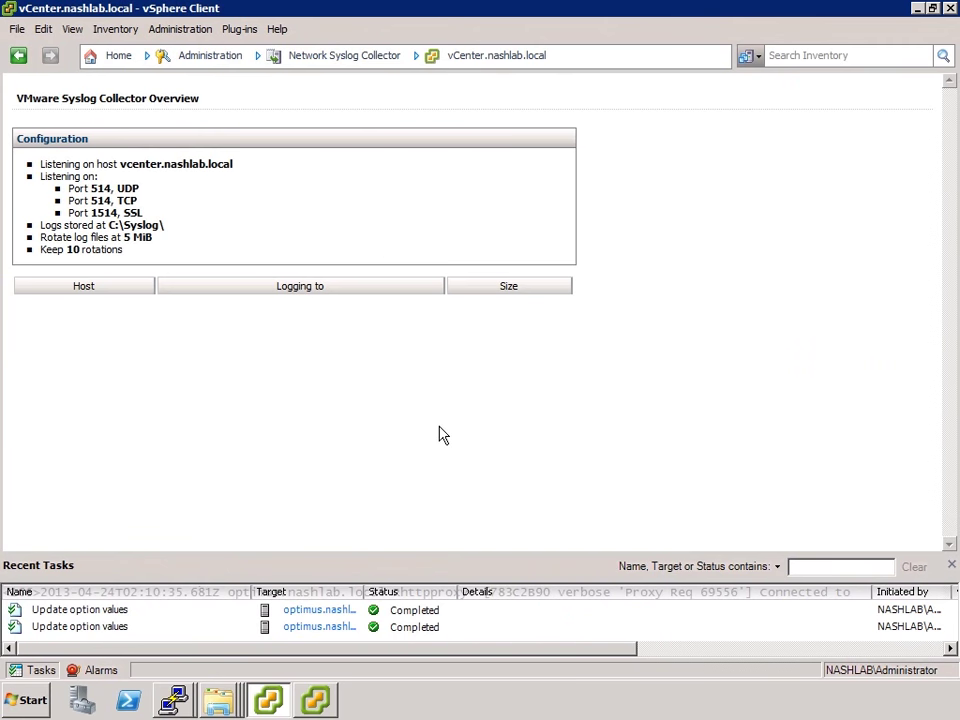
click(318, 699)
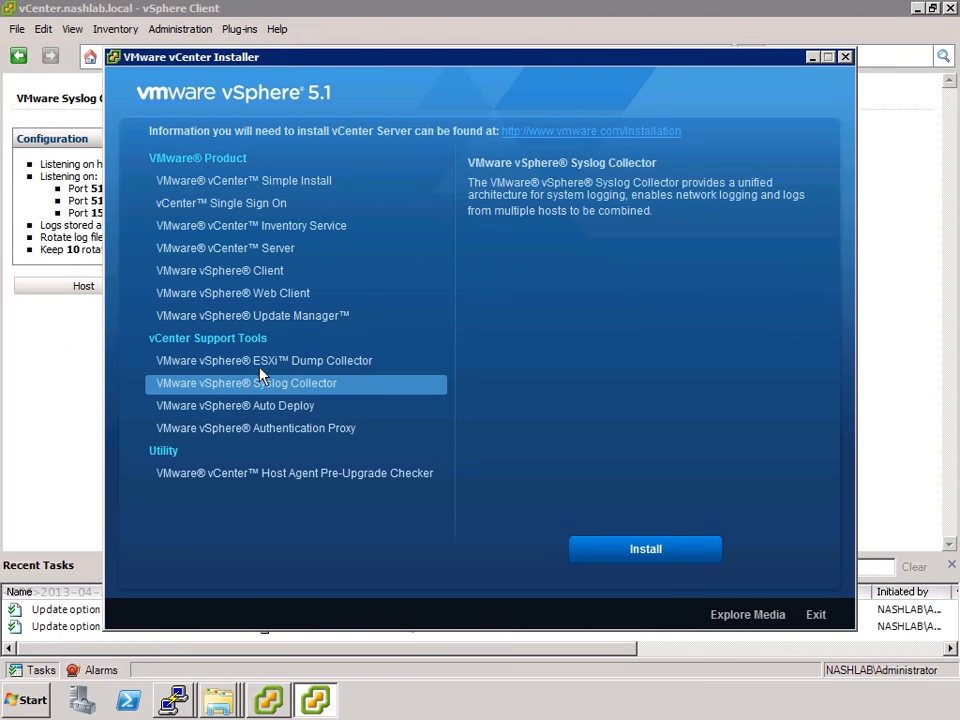
click(284, 364)
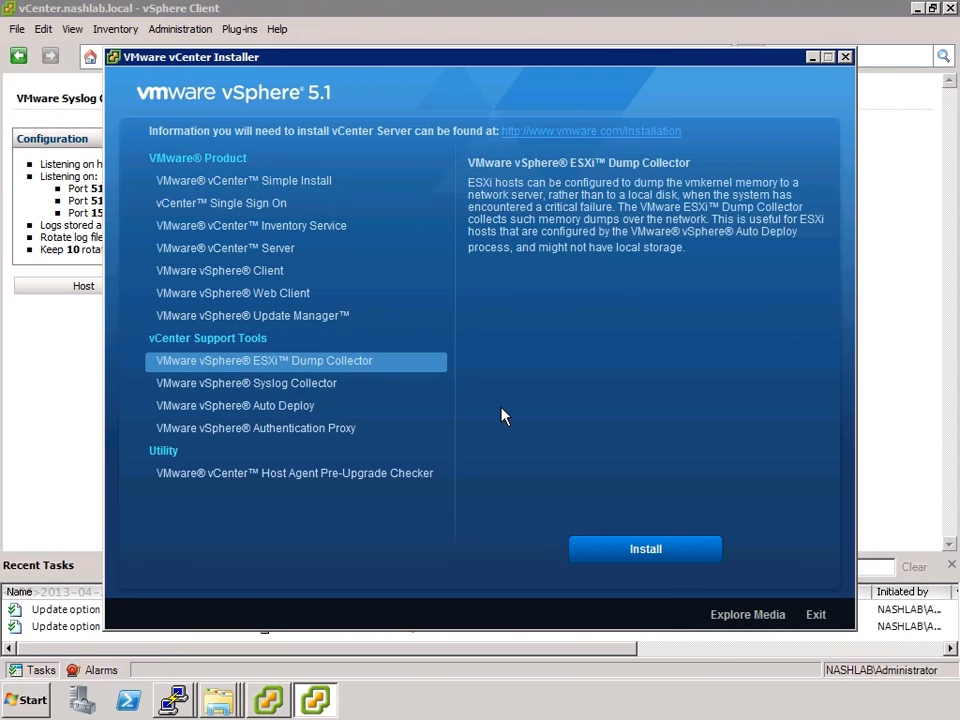
click(608, 549)
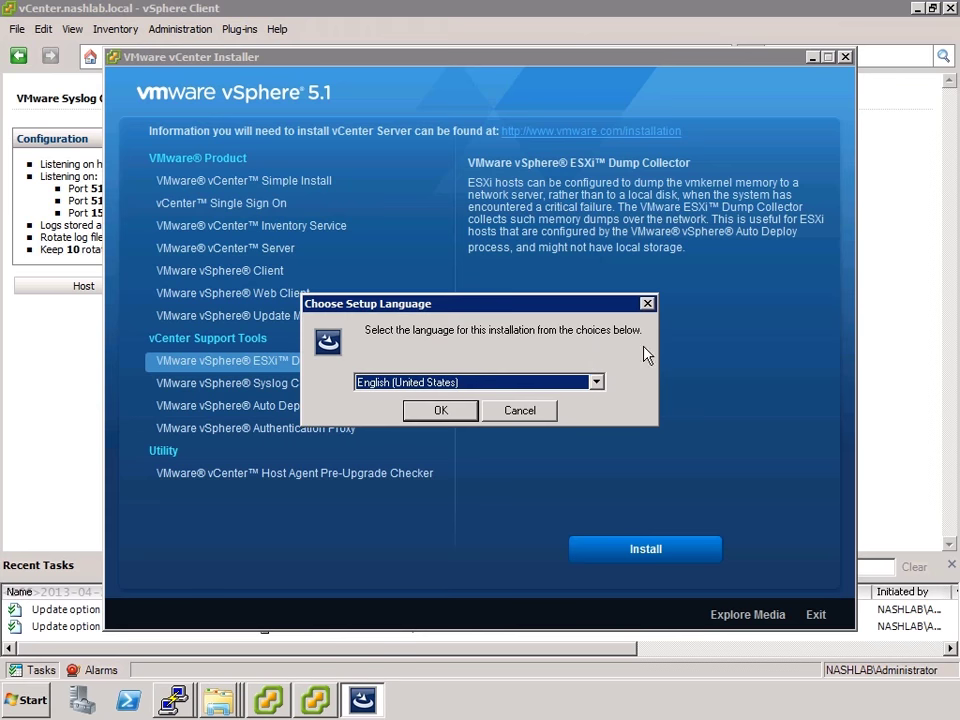
click(436, 411)
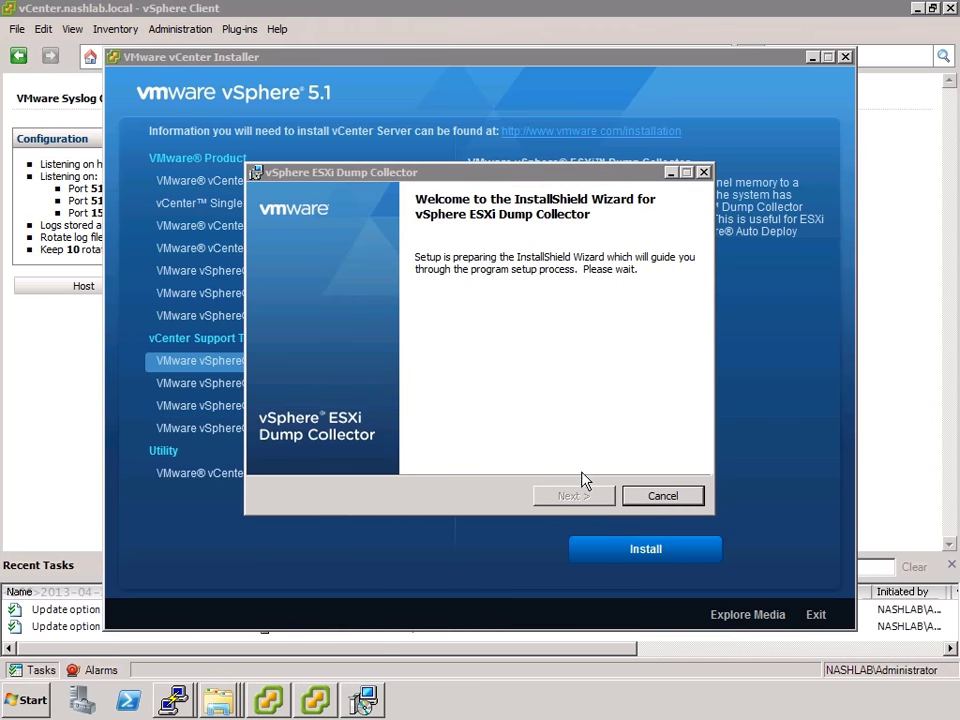
Accept the license agreement and keep the default install folders and setup type
click(570, 496)
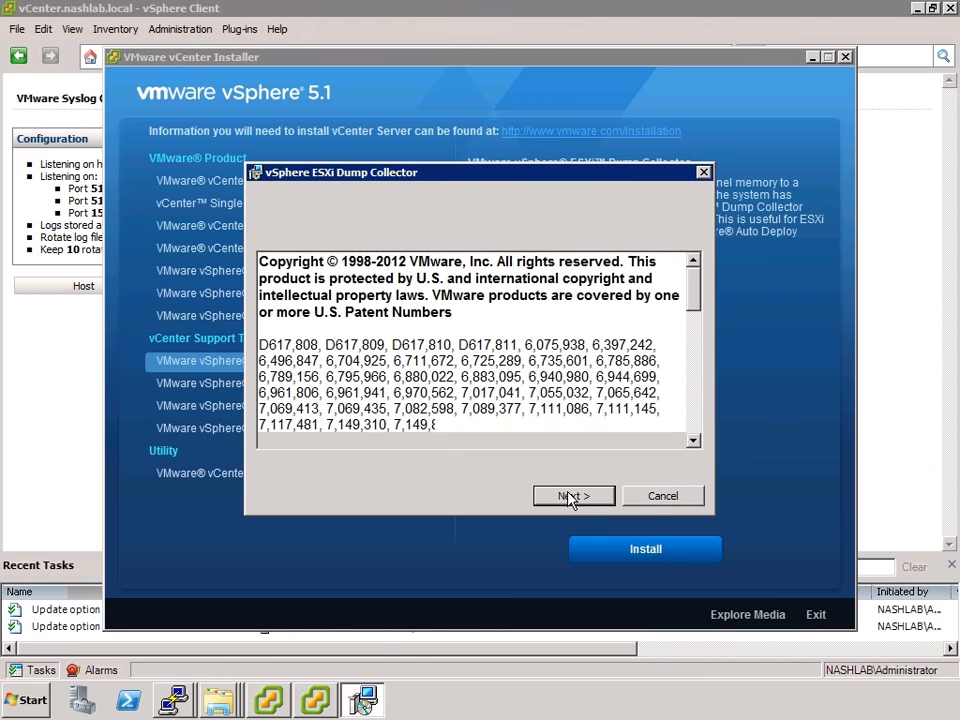
click(570, 497)
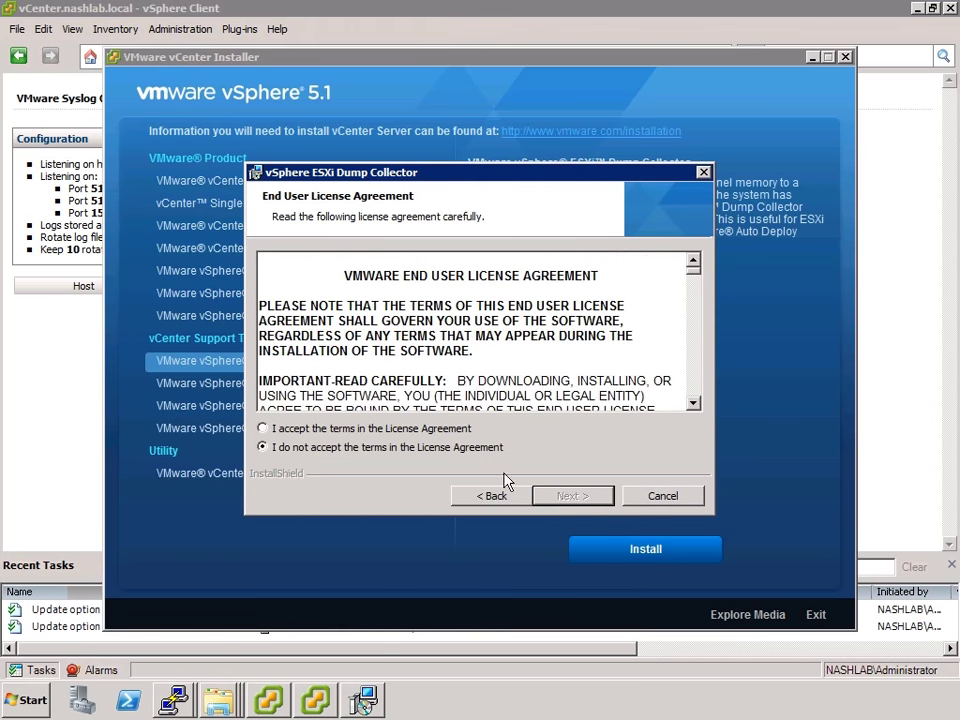
click(414, 430)
click(576, 497)
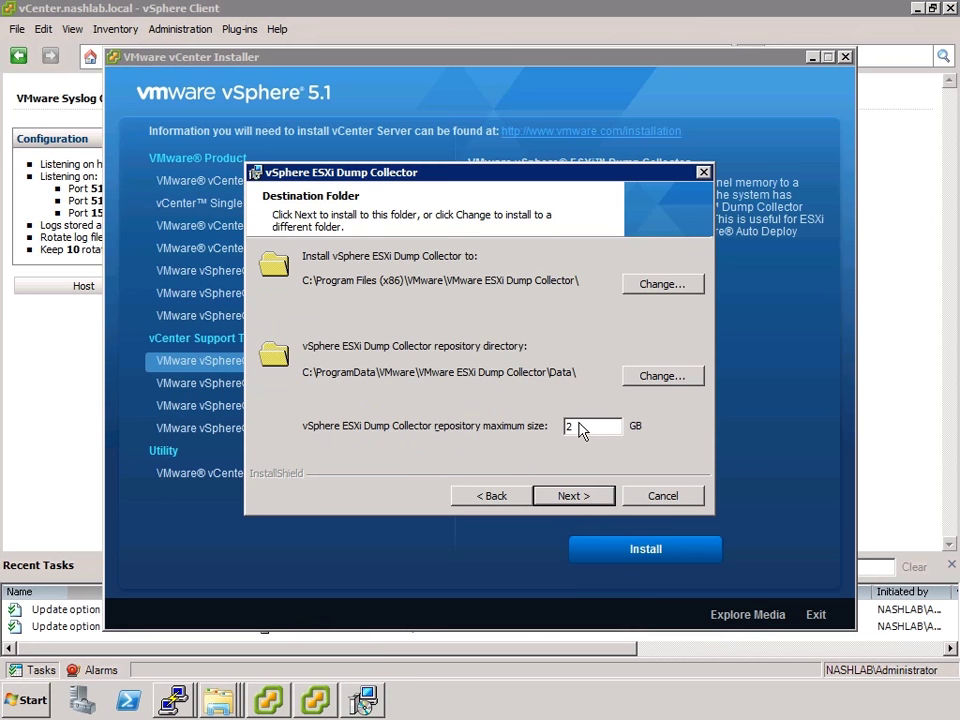
click(573, 496)
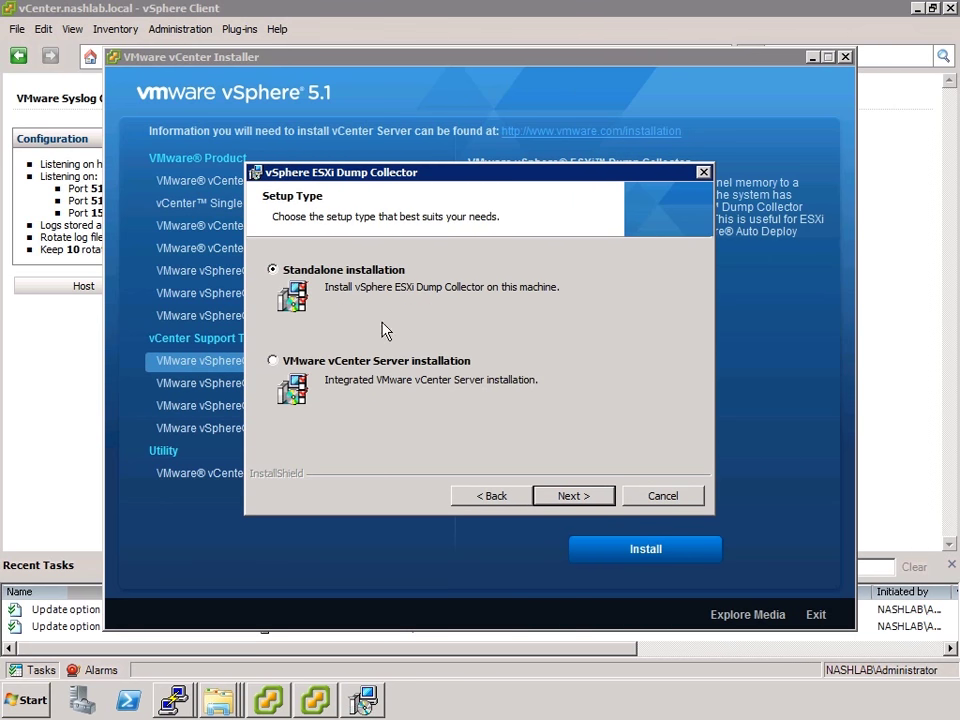
click(574, 496)
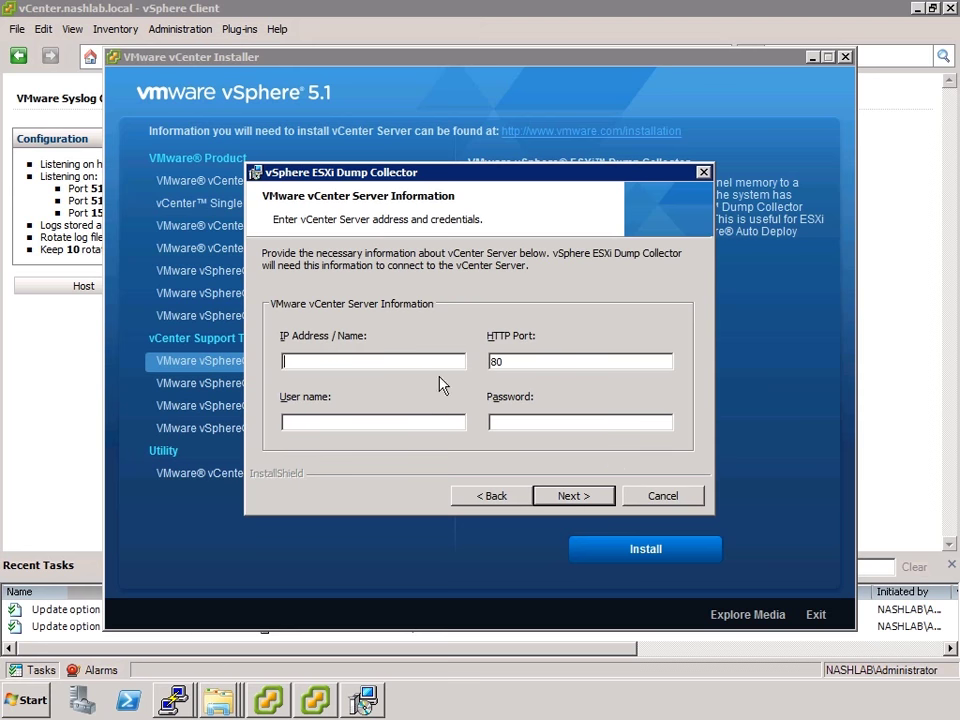
Register with vCenter 192.168.200.205 using the administrator account and password, trusting its certificate
text(192.168.200.205)
key(Tab)
key(Tab)
text(nashlab\administrator)
key(Tab)
text(*********)
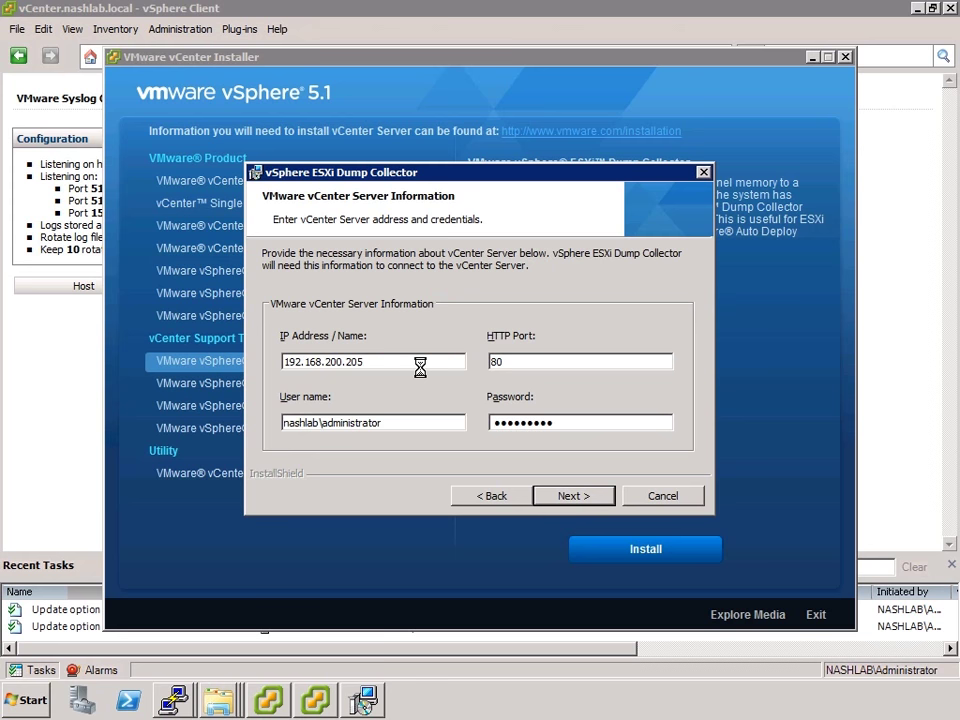
key(Return)
click(538, 422)
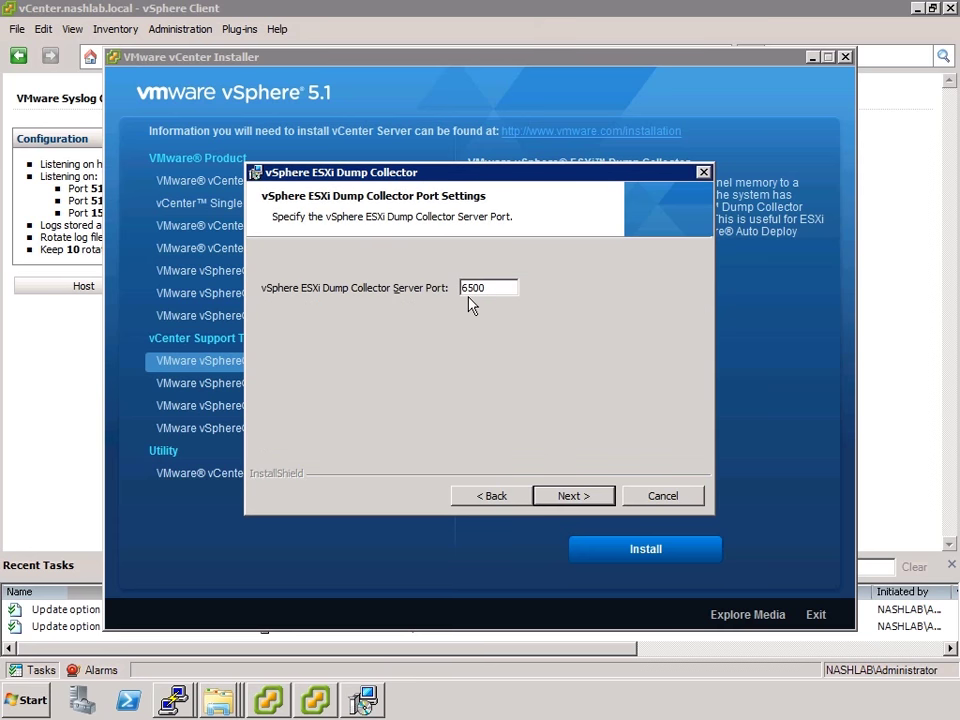
Keep port 6500 and vcenter.nashlab.local as the collector name, then install and finish
click(579, 497)
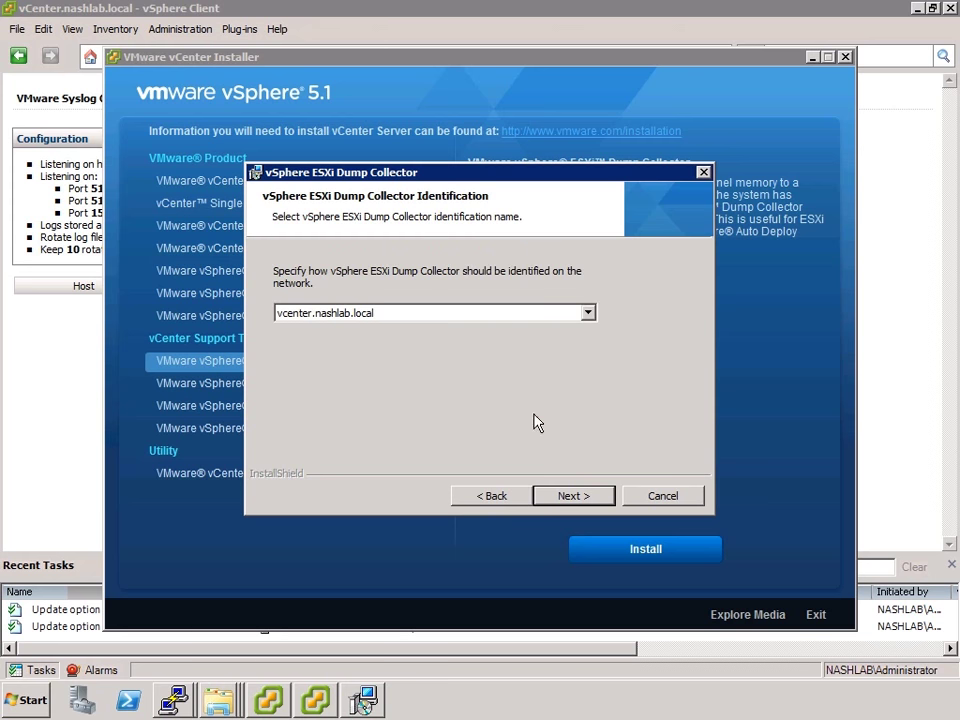
click(556, 495)
click(556, 500)
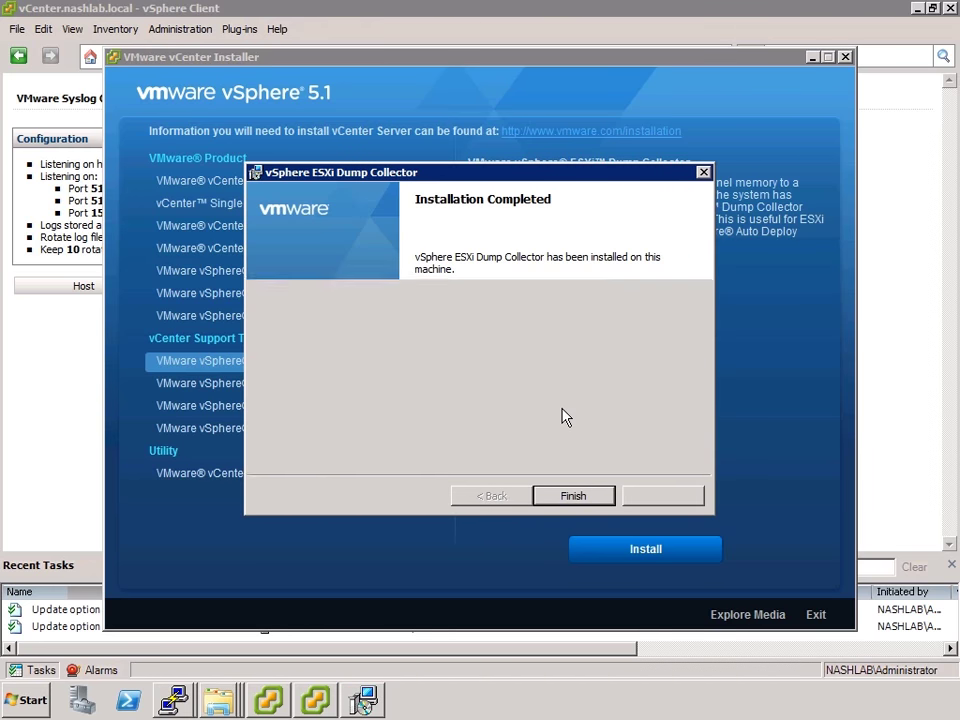
click(567, 498)
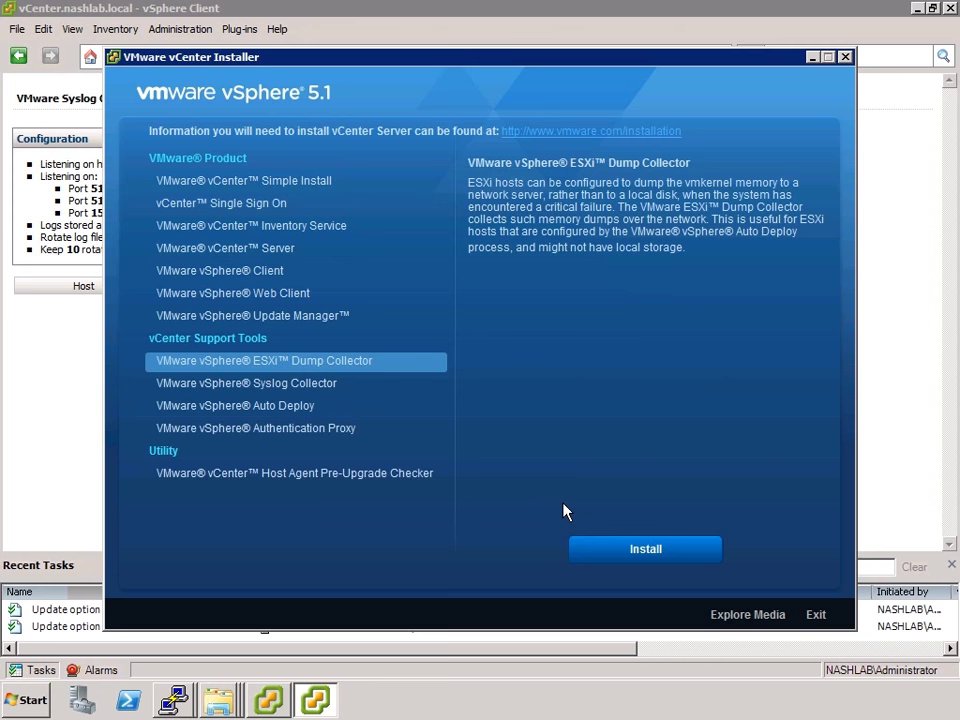
Enable the VMware ESXi Dump Collector plug-in in the vSphere Plug-in Manager
click(813, 57)
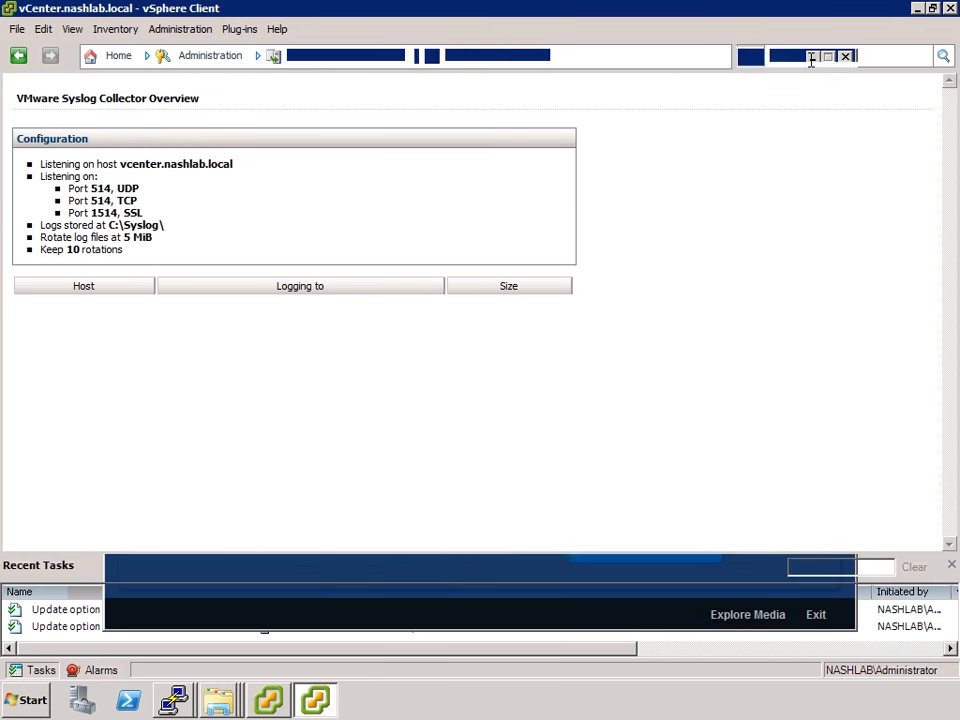
click(117, 56)
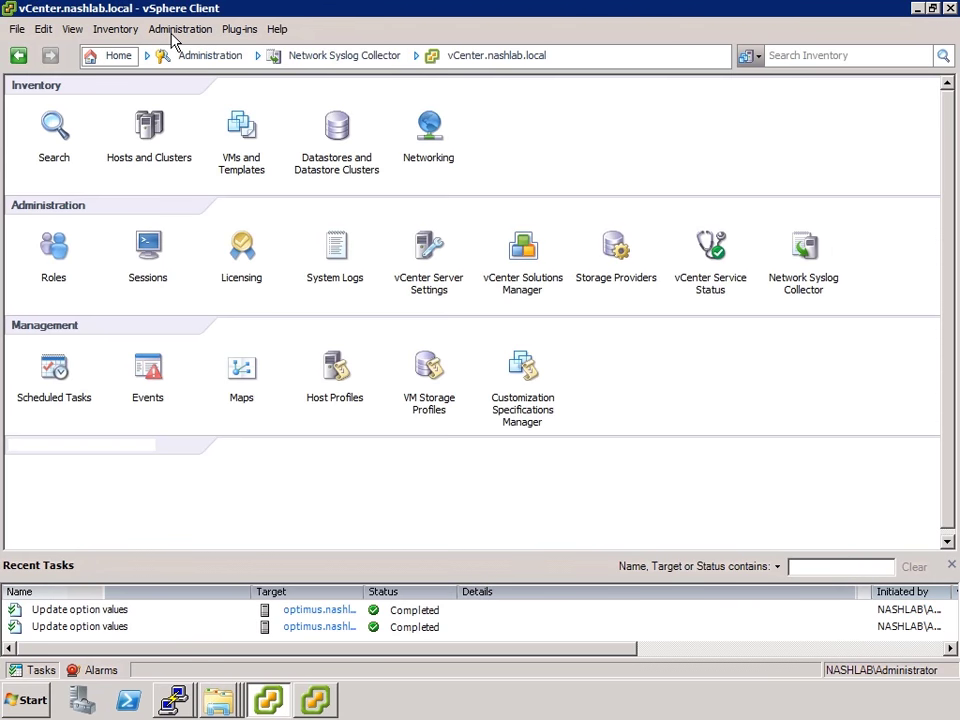
click(230, 31)
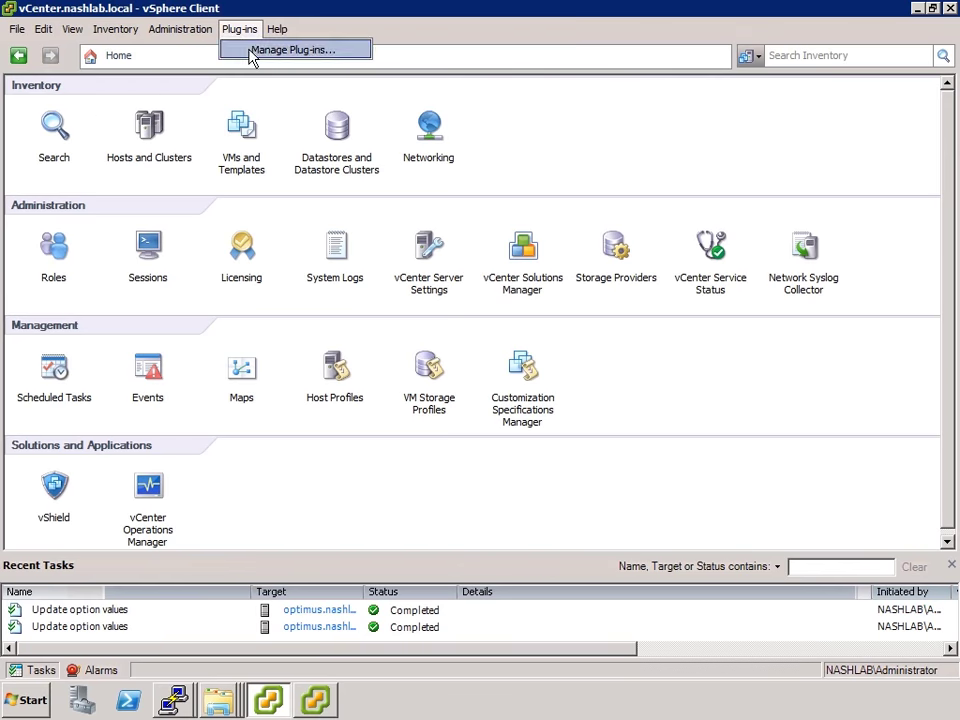
click(253, 50)
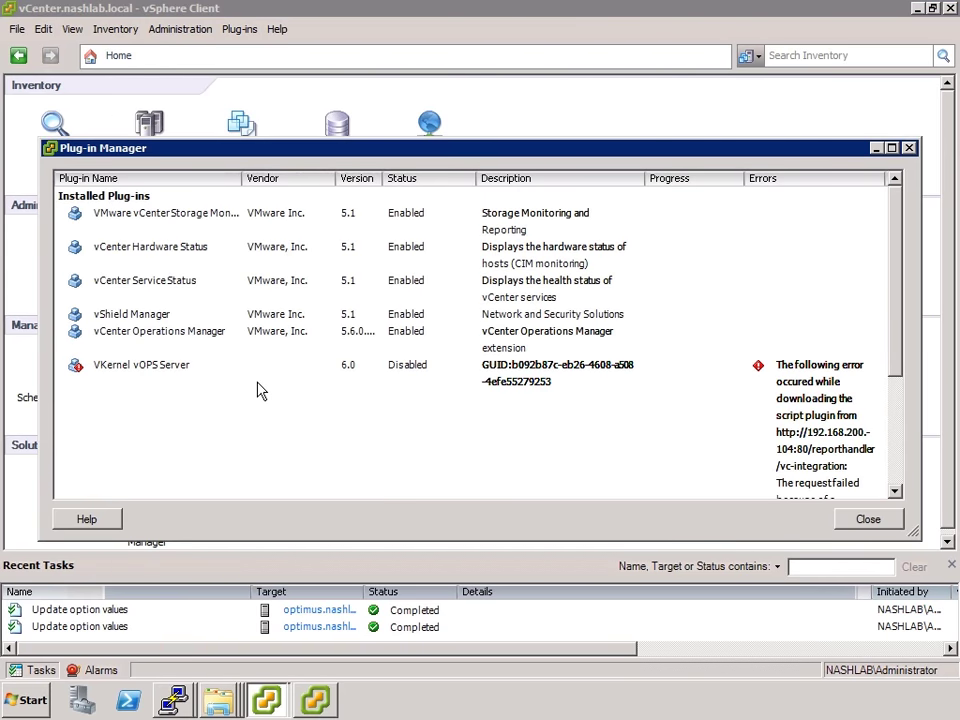
click(258, 390)
scroll(259, 390, down, 5)
scroll(224, 401, up, 3)
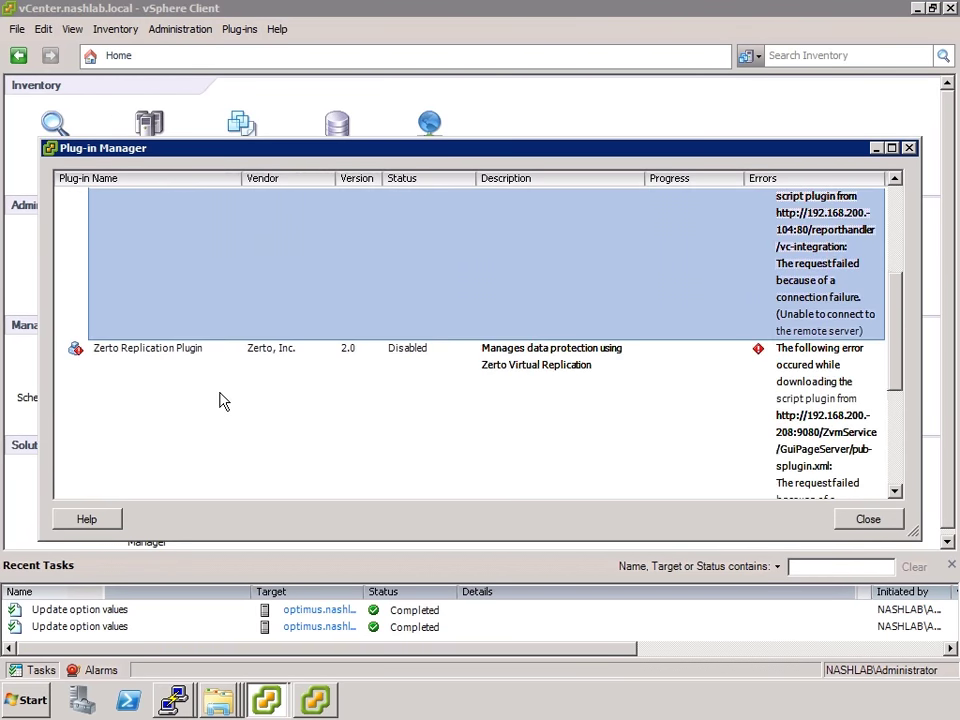
scroll(224, 400, down, 4)
click(225, 394)
right_click(225, 394)
click(252, 398)
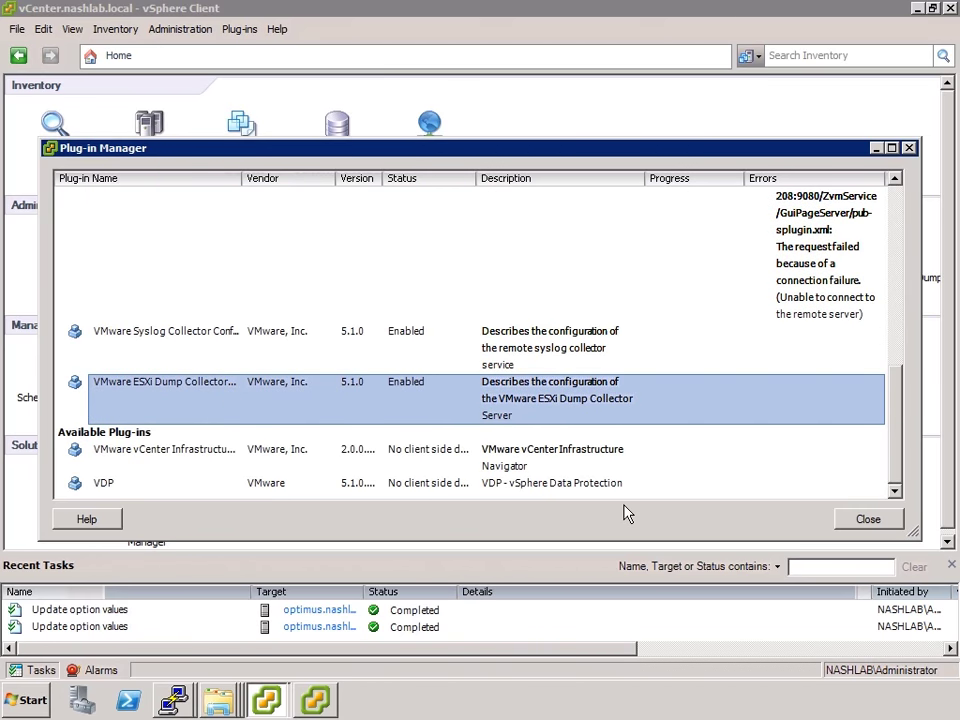
Open the ESXi Dump Collector configuration showing vcenter.nashlab.local on port 6500
click(860, 522)
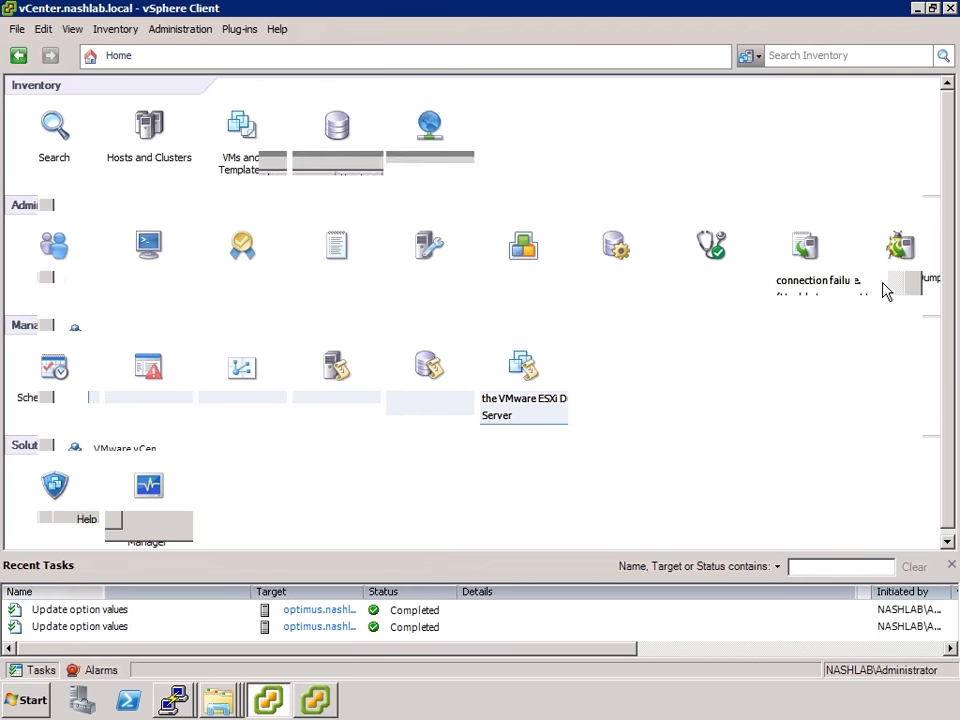
click(903, 252)
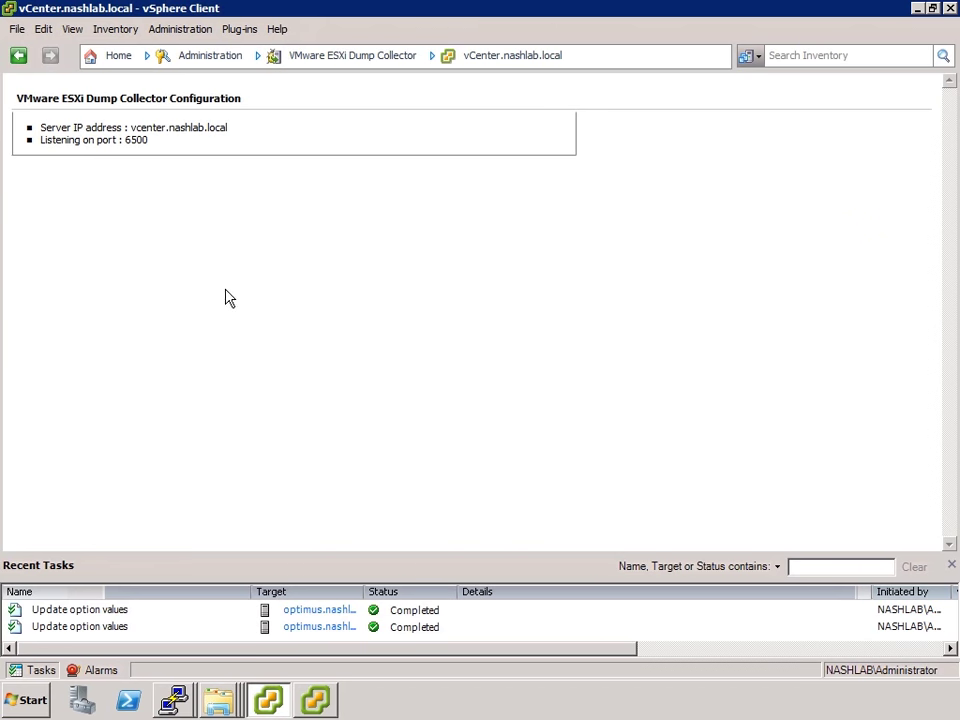
click(172, 700)
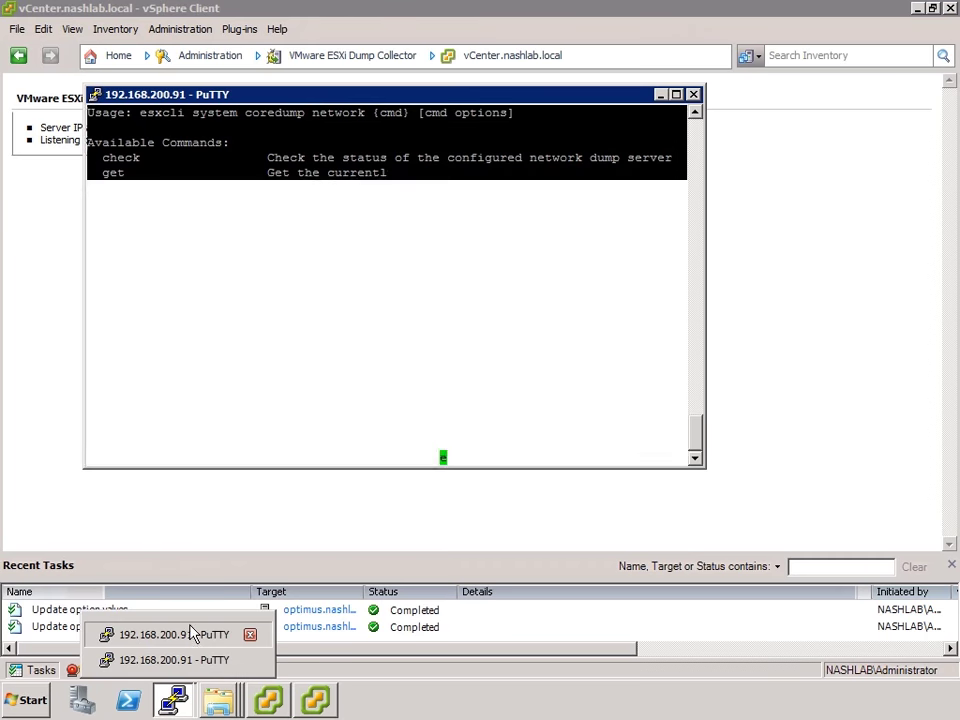
In the other PuTTY session, run esxcli system coredump to list its namespaces
click(191, 634)
click(215, 530)
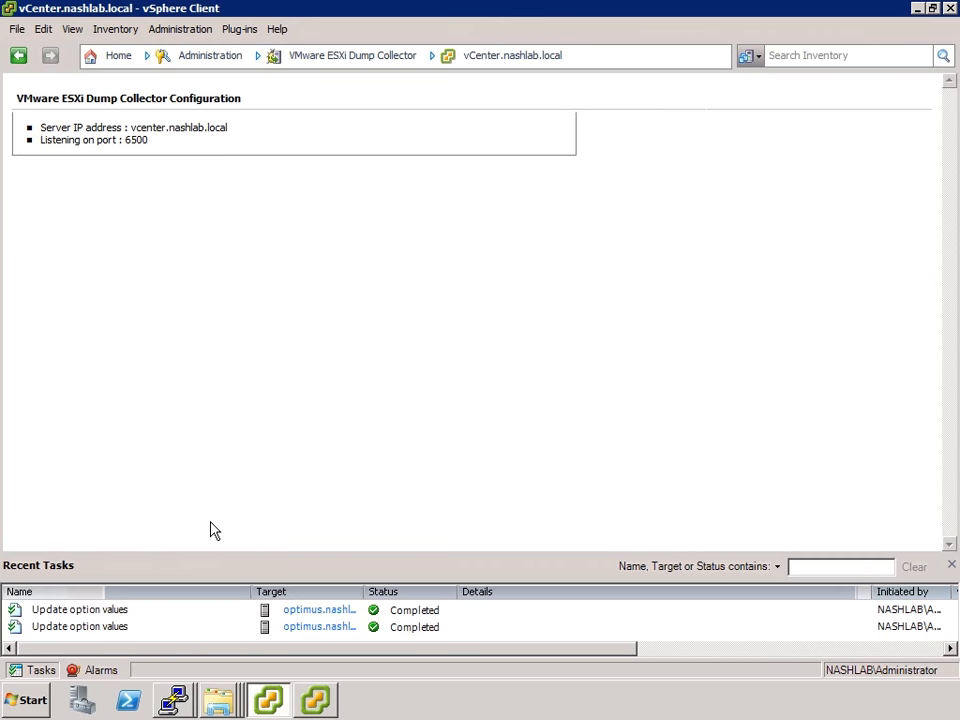
click(174, 698)
click(175, 660)
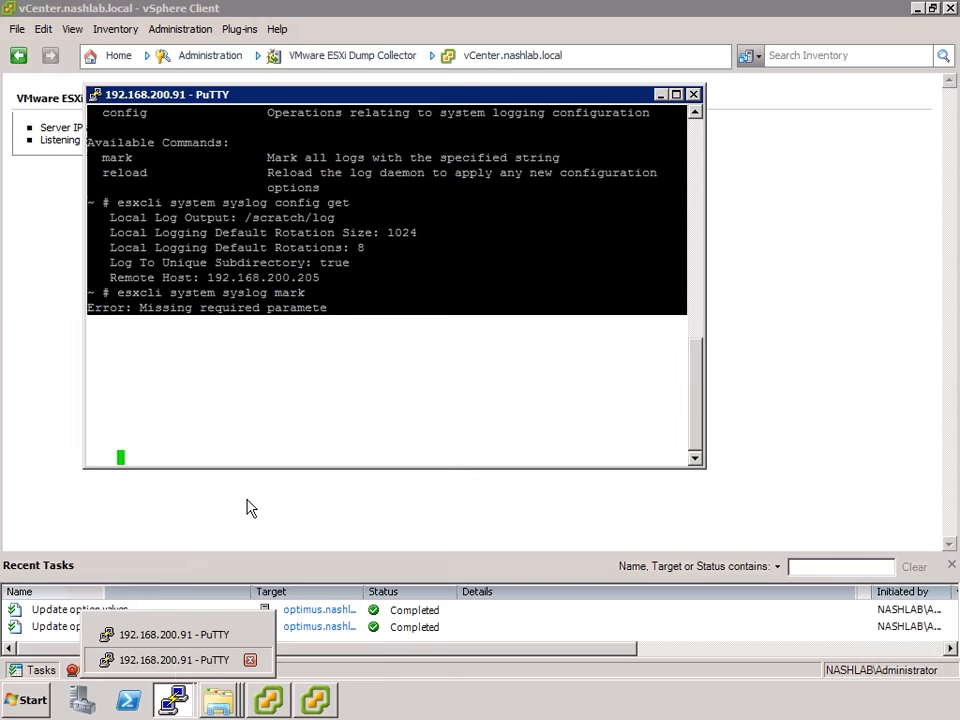
key(Return)
key(Return)
key(Return)
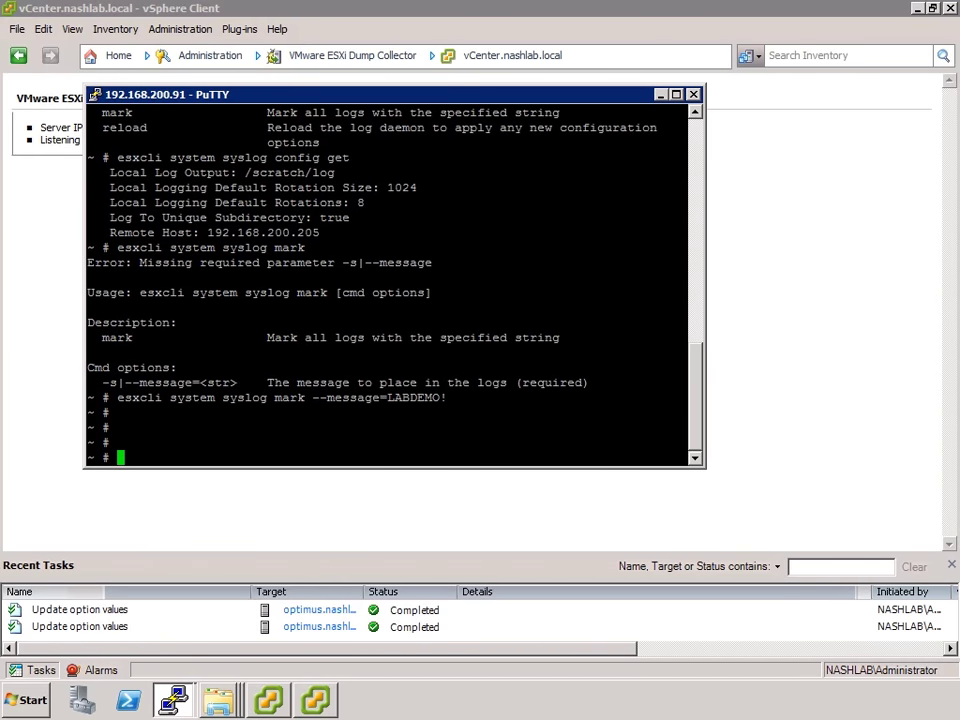
text(esxcli system )
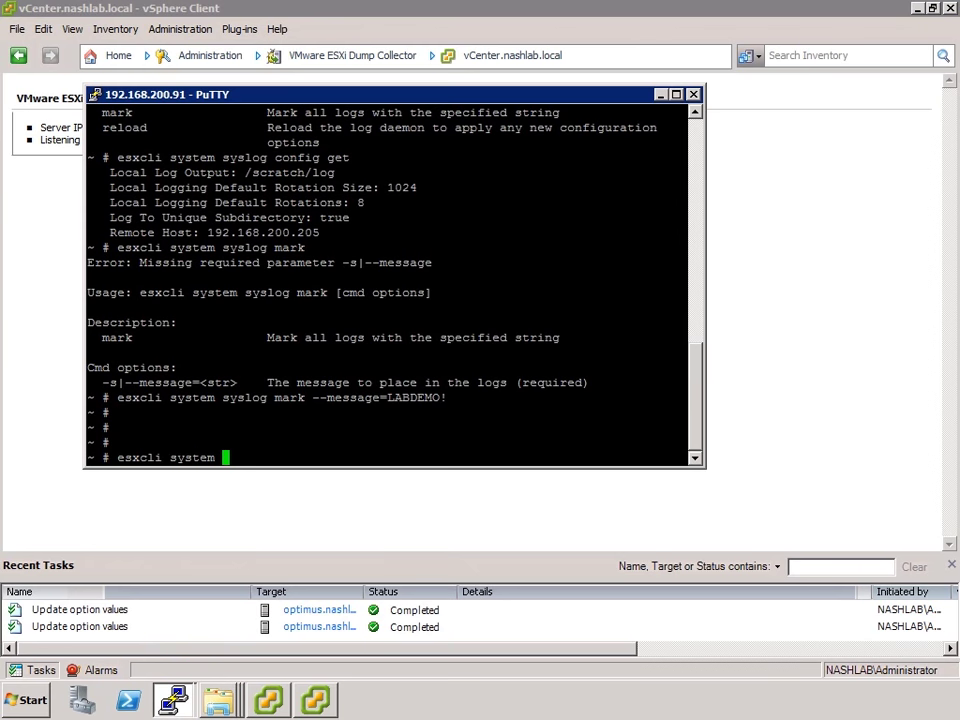
text(coredump)
key(Return)
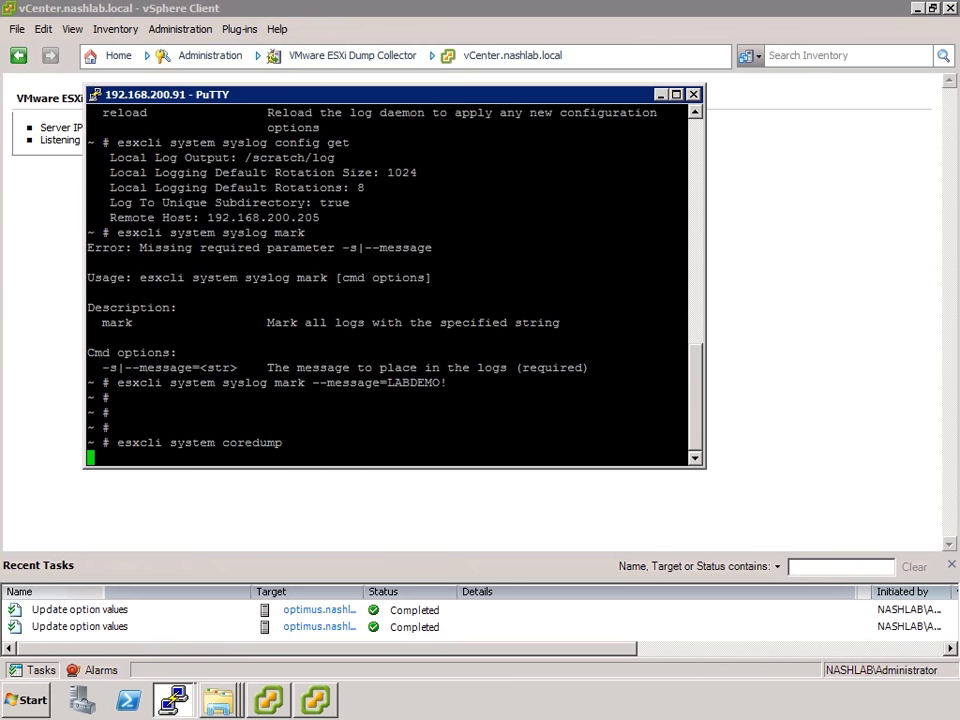
List the network core dump subcommands and run esxcli system coredump network check
key(Up)
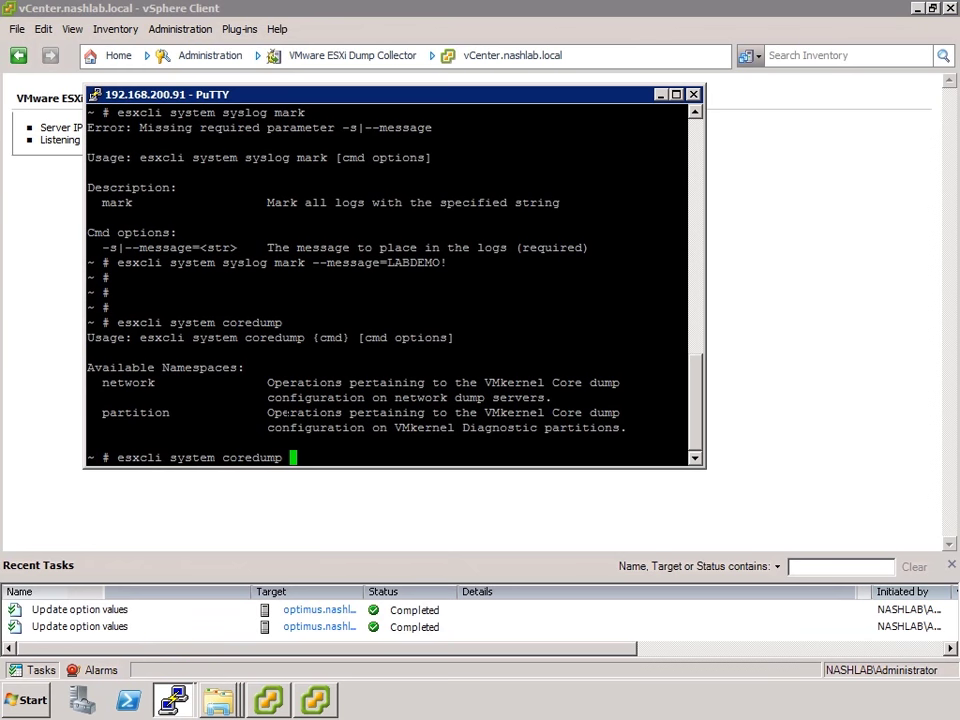
text(network)
key(Return)
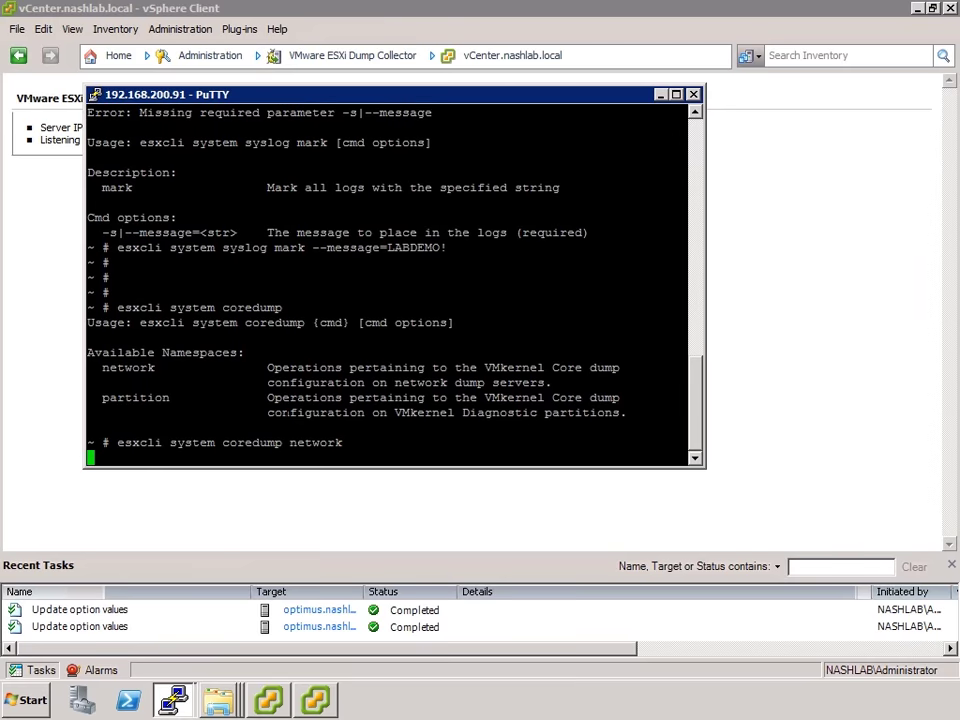
key(Up)
text(check)
key(Return)
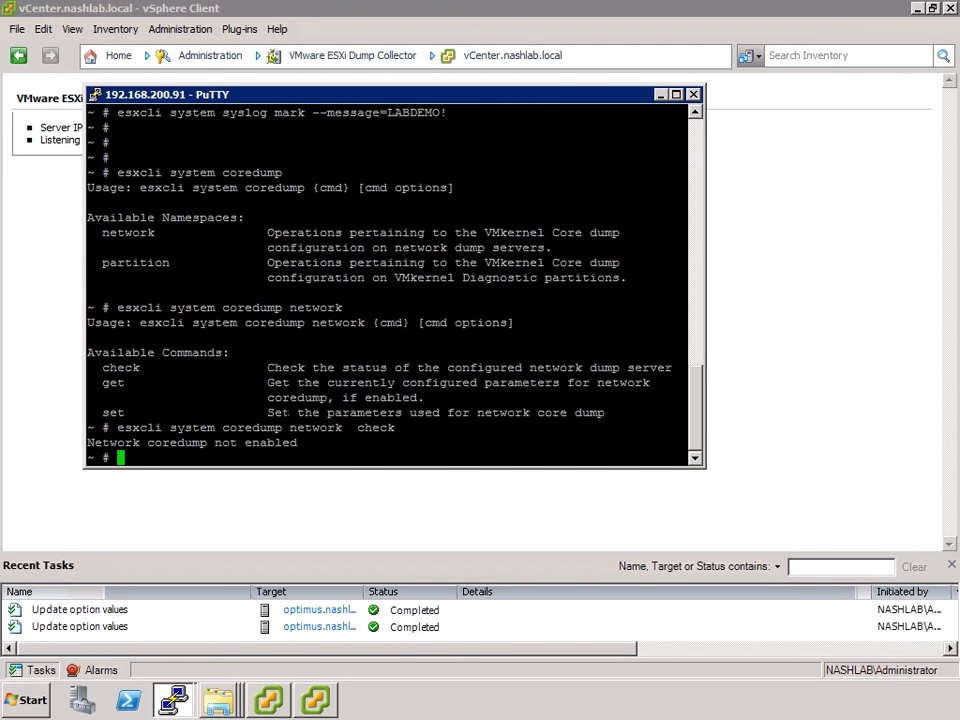
Run esxcli system coredump network get, showing dumps disabled with port 0
key(Up)
key(BackSpace)
key(BackSpace)
key(BackSpace)
key(BackSpace)
key(BackSpace)
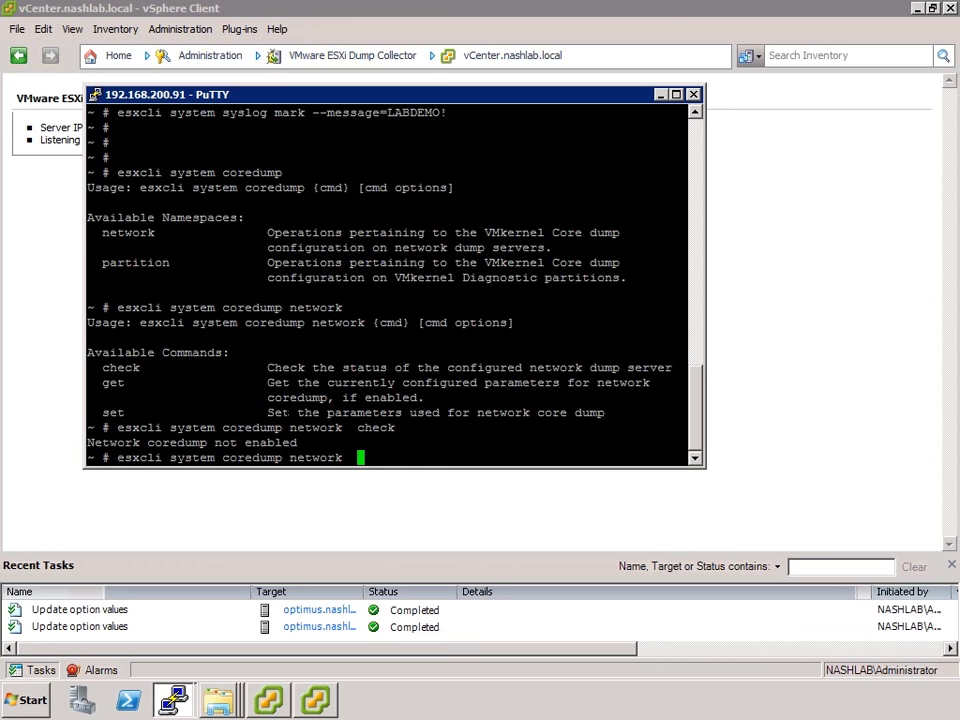
key(BackSpace)
text(get)
key(Return)
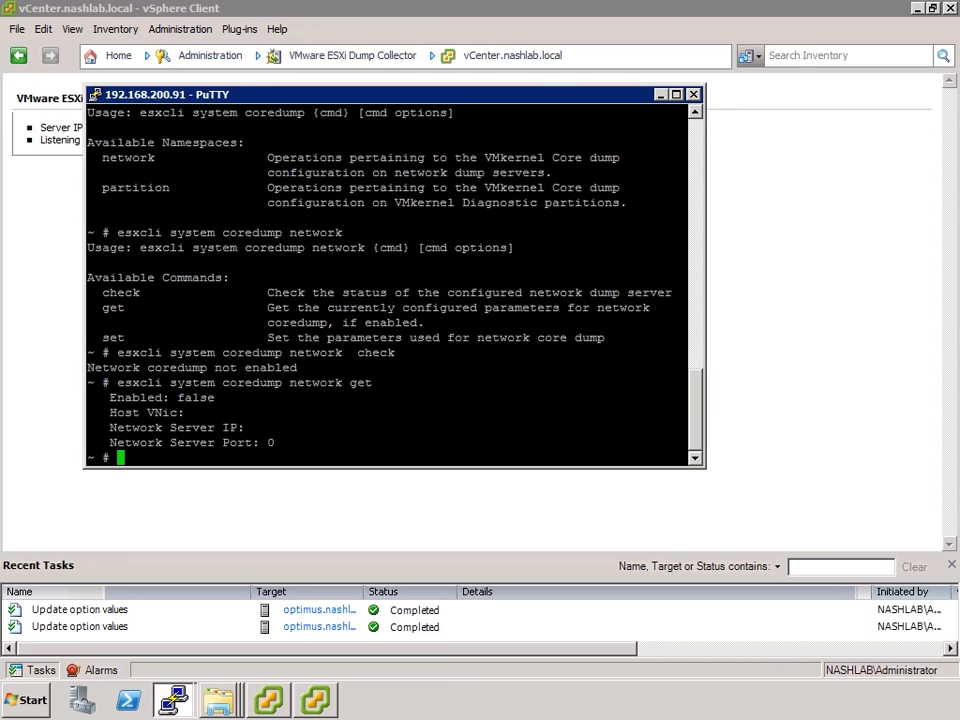
Try esxcli system coredump network set without parameters and with a test argument
key(Up)
key(BackSpace)
key(BackSpace)
key(BackSpace)
text(set)
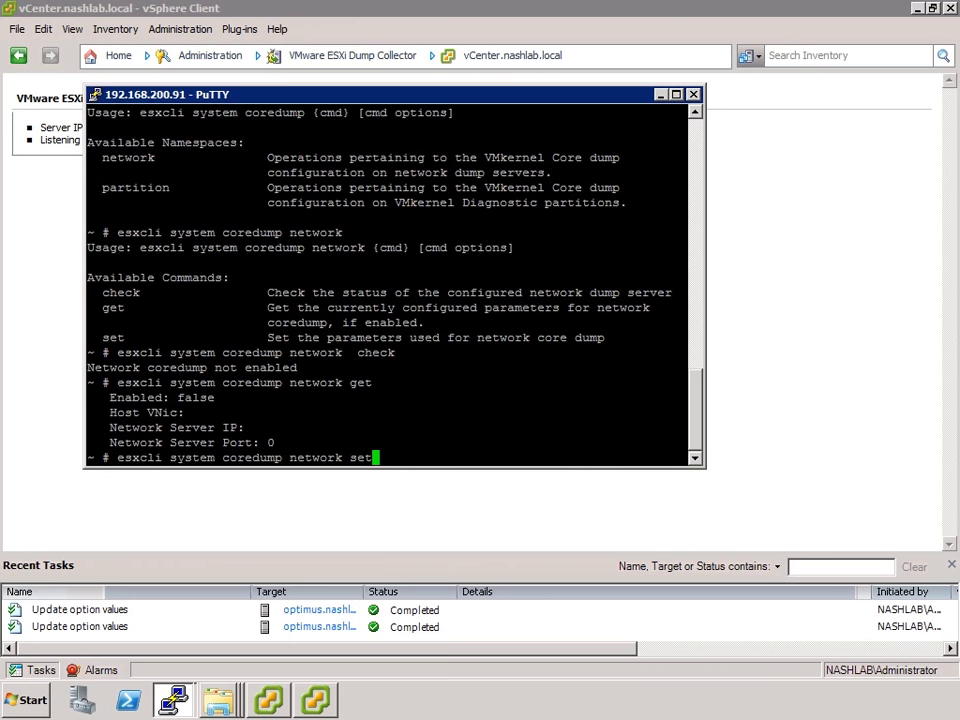
key(Return)
key(Up)
text(kjdfdkjf)
key(Return)
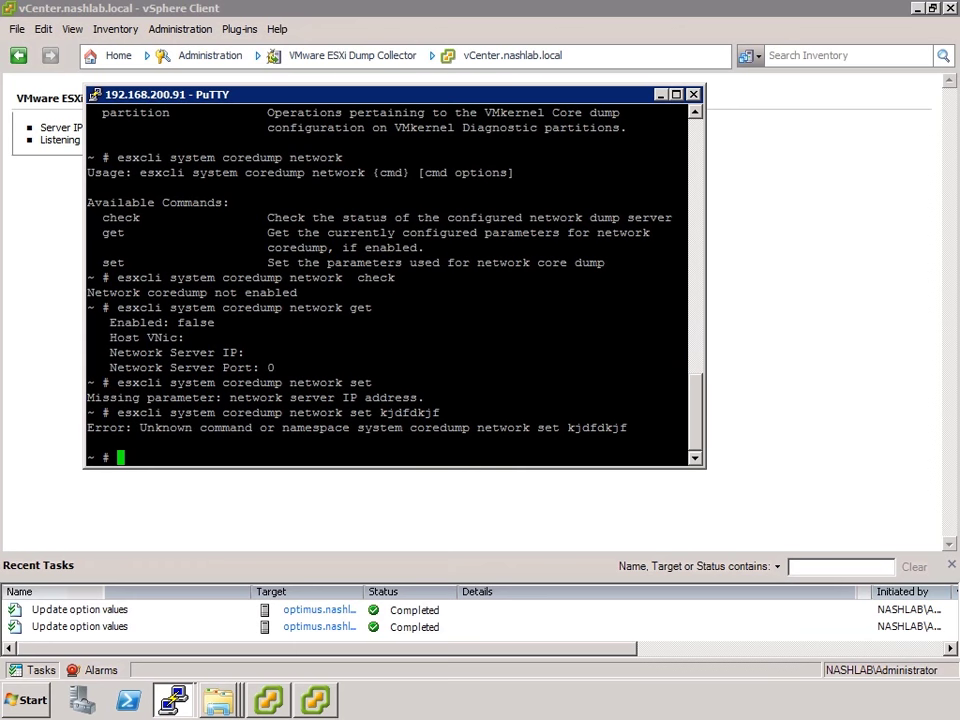
key(Up)
key(BackSpace)
key(BackSpace)
key(BackSpace)
key(BackSpace)
key(BackSpace)
key(BackSpace)
key(BackSpace)
key(BackSpace)
Run network set with --server-ipv4=192.168.200.205, then retry adding --interface-vmk0
text(--server-ipv4=192.168.200.205)
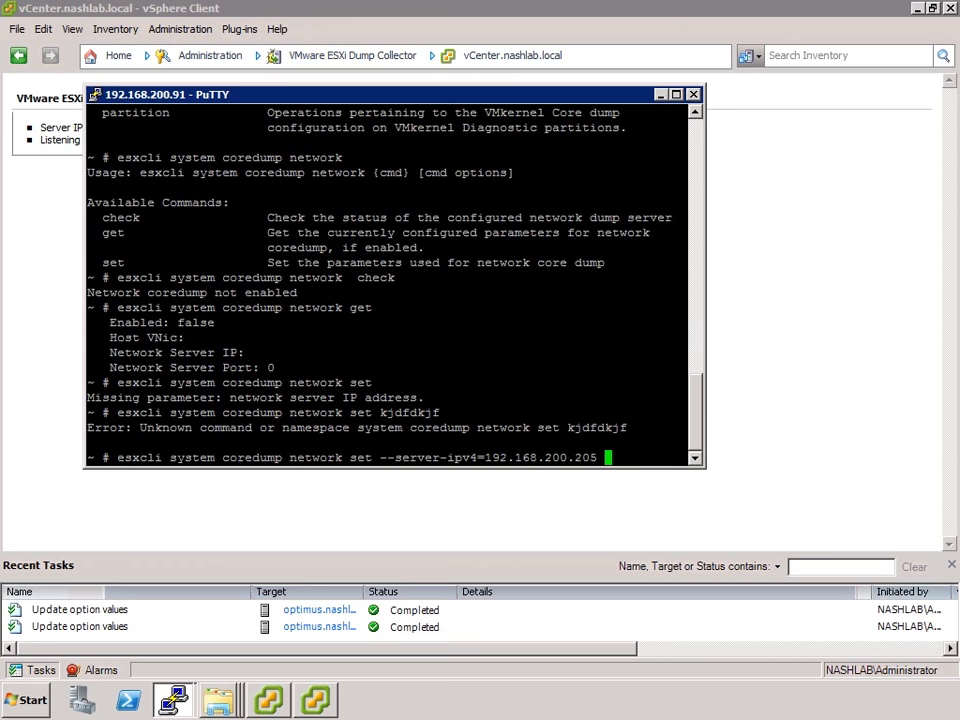
key(Return)
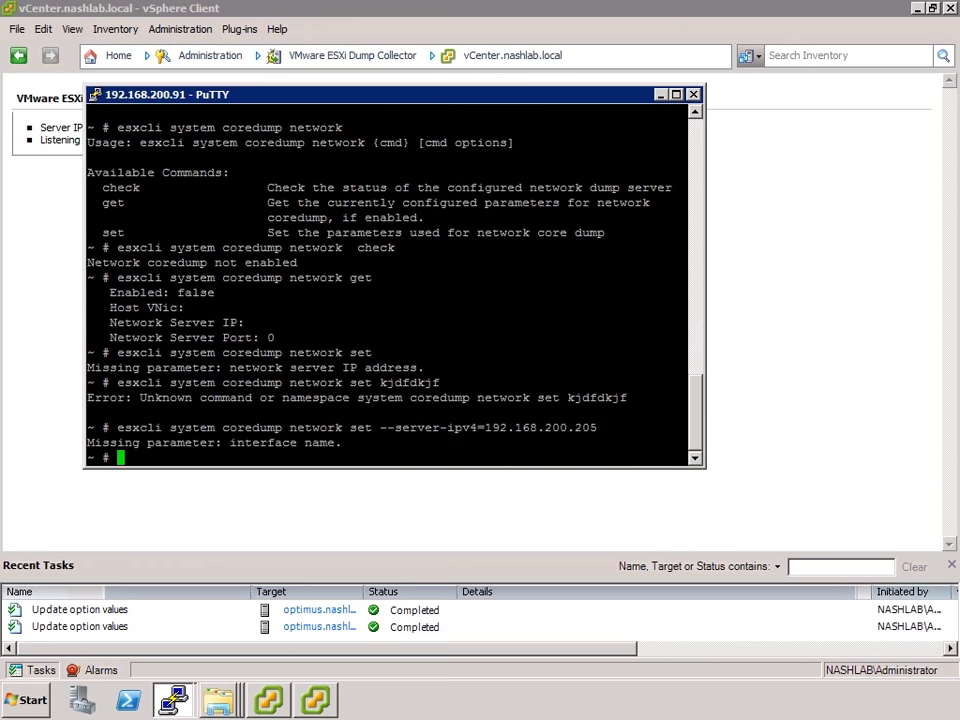
key(Up)
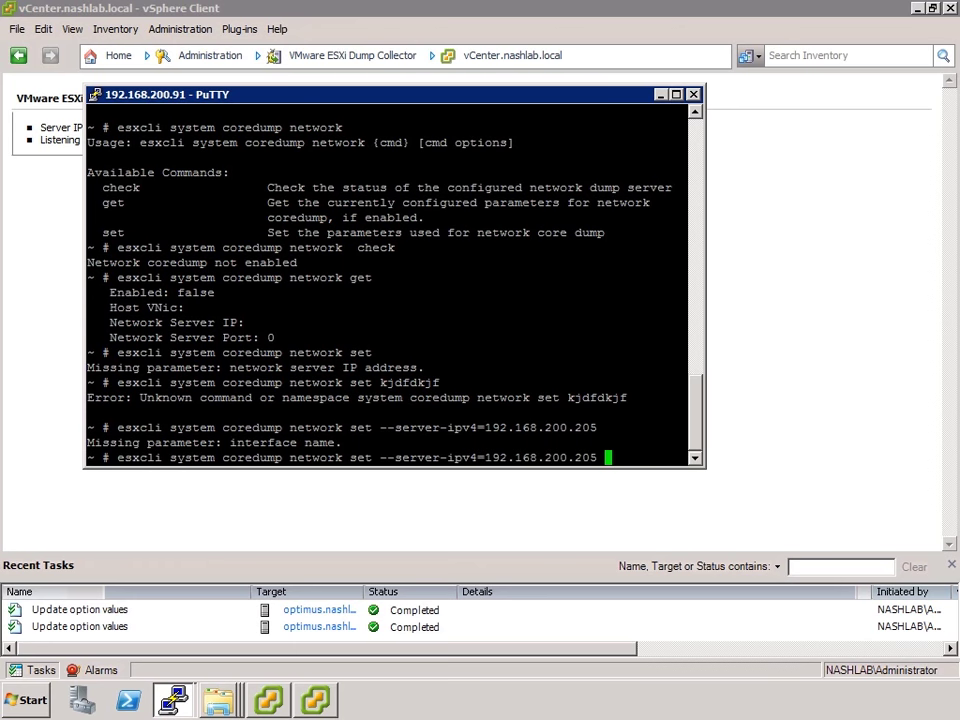
text(--interface-)
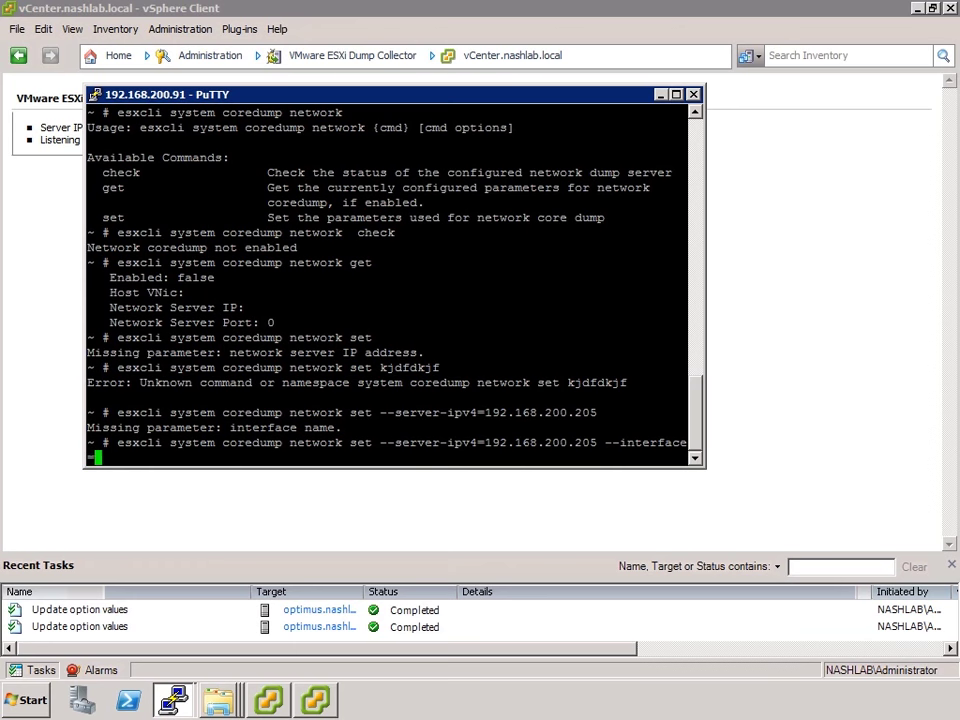
text(vmk0)
key(Return)
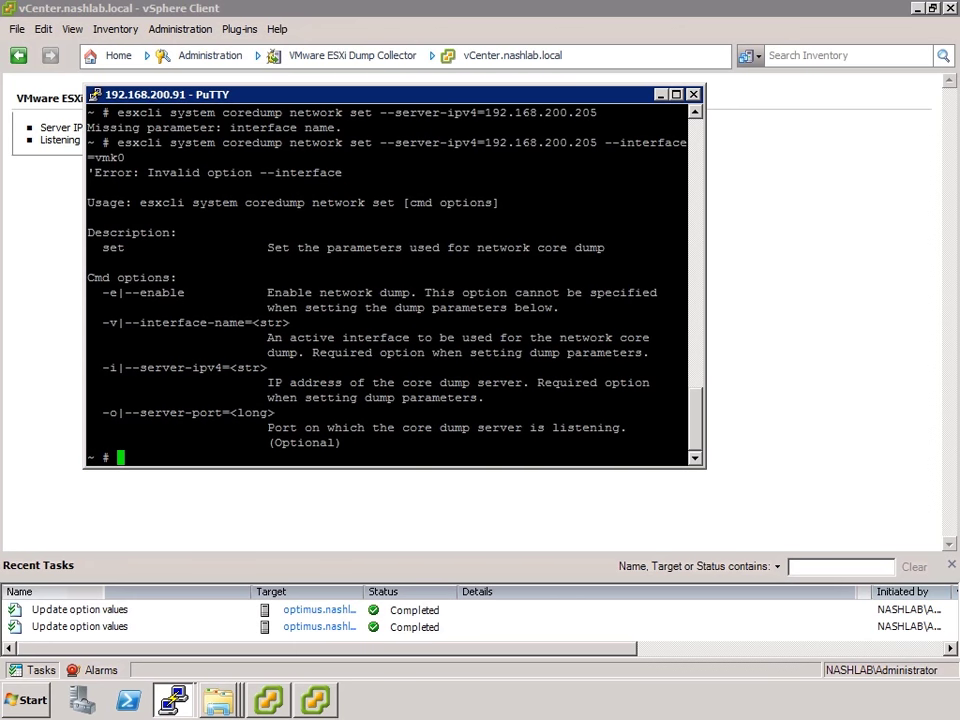
Correct the option to --interface-name=vmk0 and review the enable option in the help
key(Up)
key(Left)
key(Left)
key(Left)
key(Left)
key(Left)
key(Left)
key(Left)
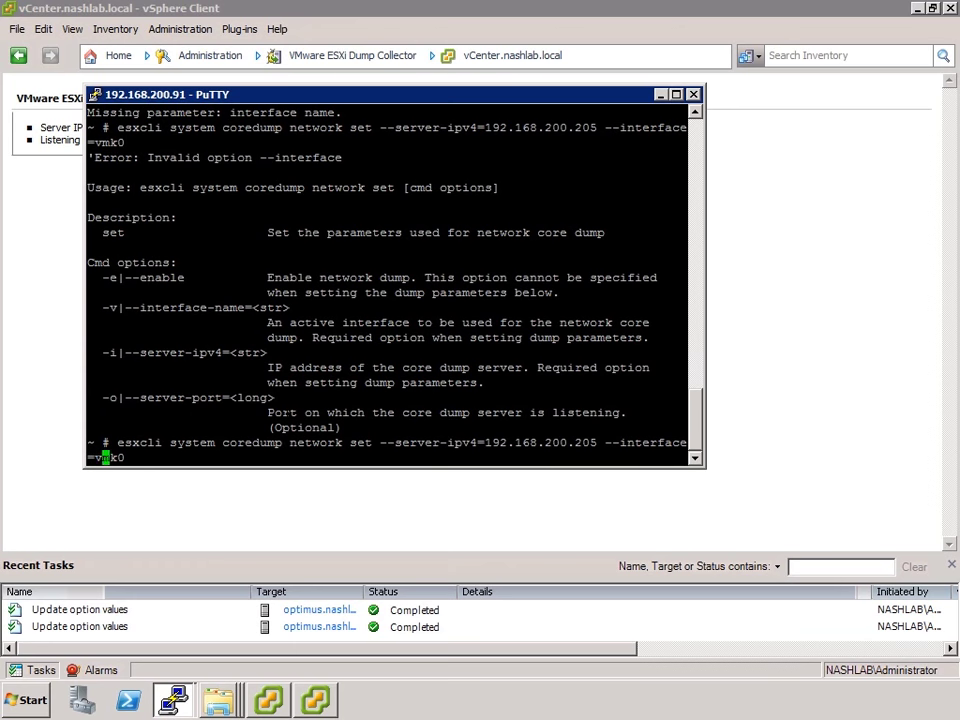
key(Right)
key(Right)
text(-name)
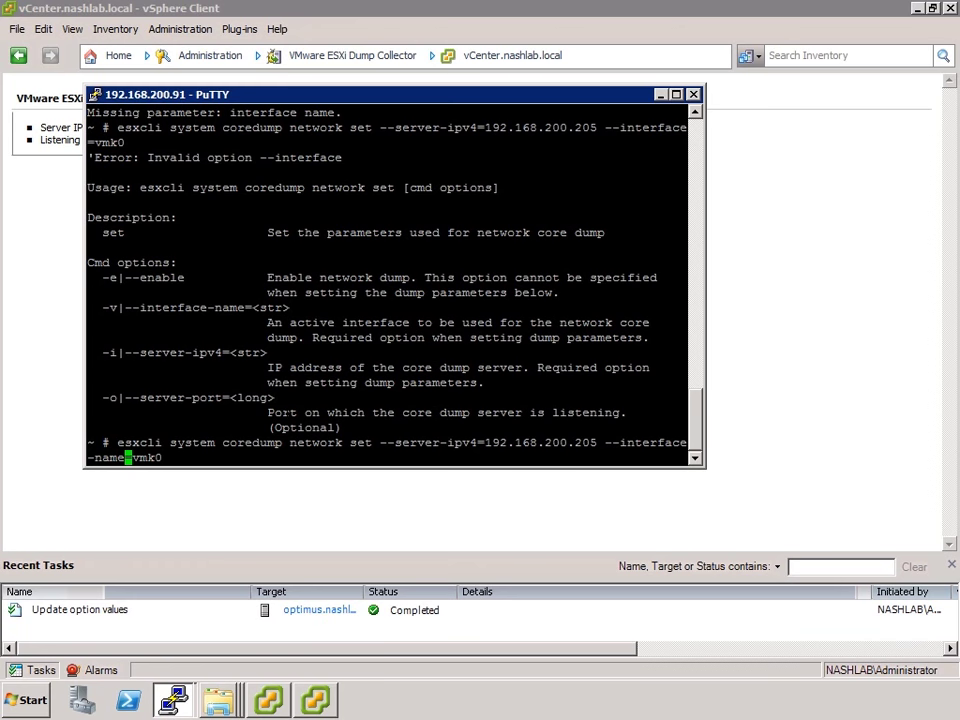
key(Right)
key(Right)
key(Right)
key(Right)
key(Right)
drag(133, 412, 225, 414)
double_click(162, 277)
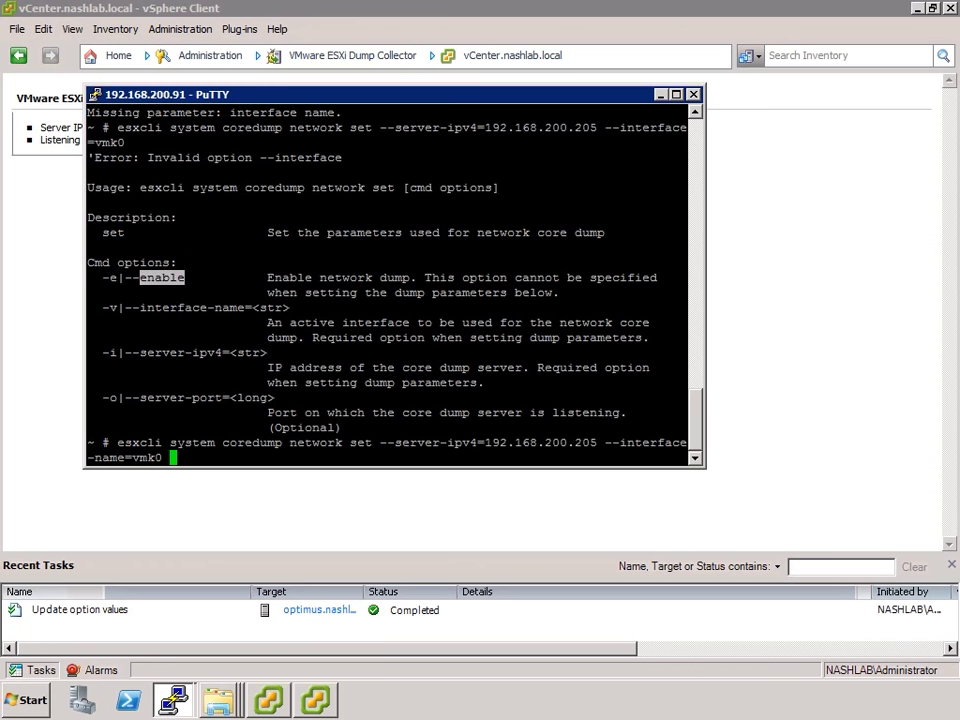
click(120, 208)
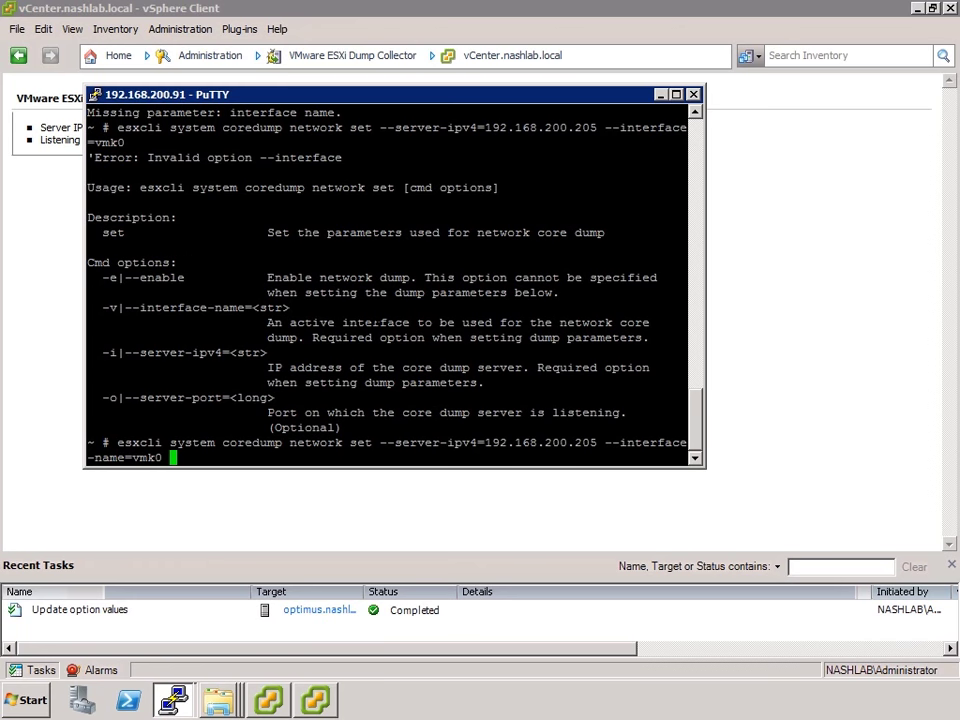
Apply the server and vmk0 settings, then enable network core dumps with --enable true
key(Return)
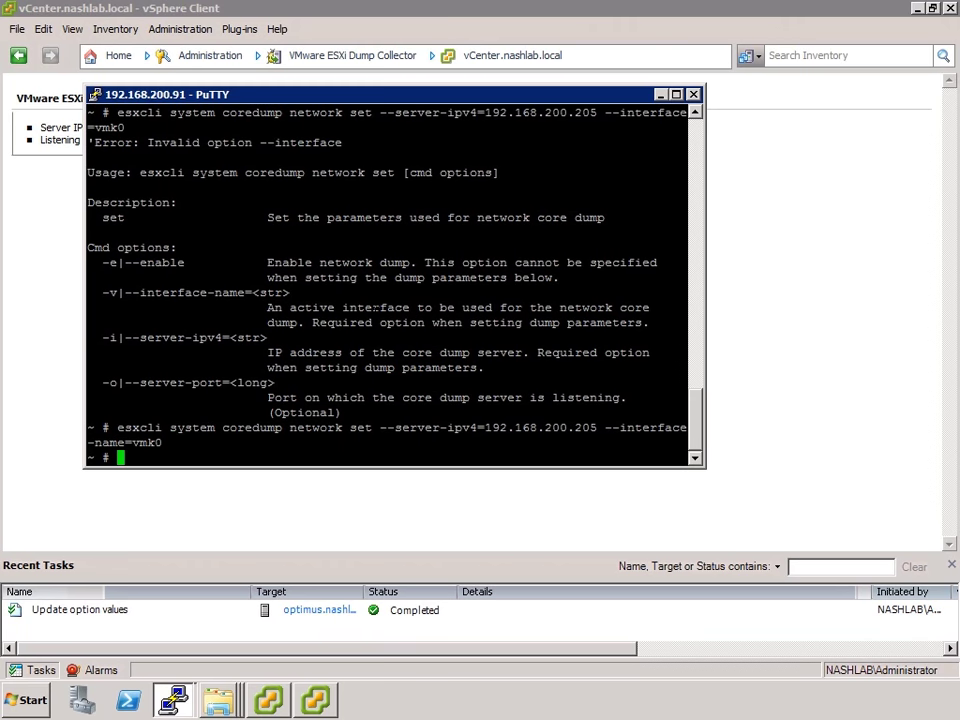
text(esxcli sys)
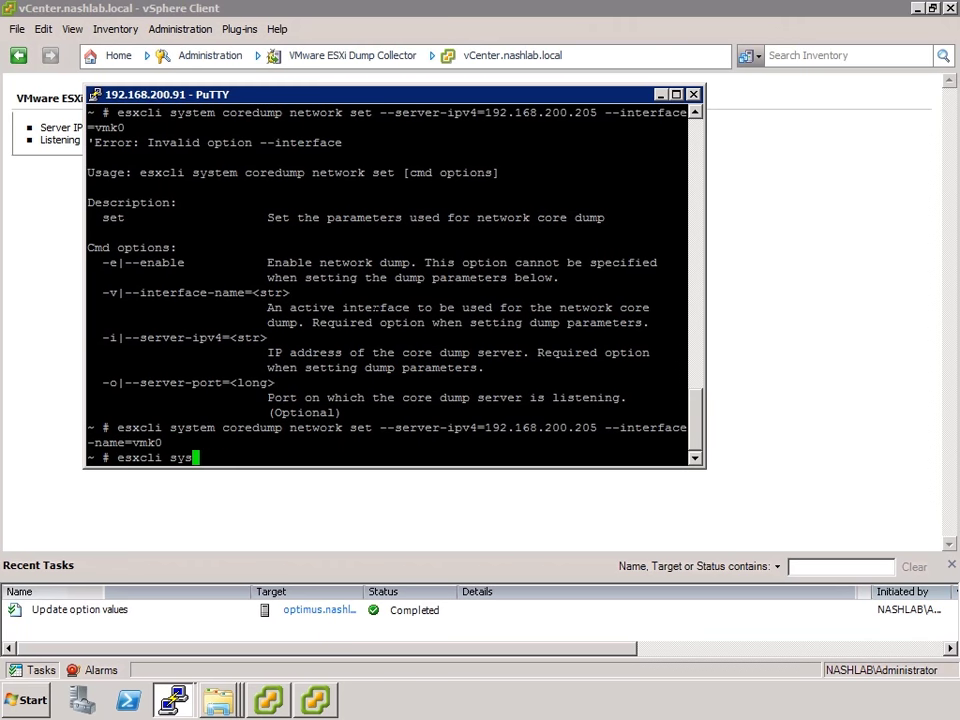
text(tem coredump network s)
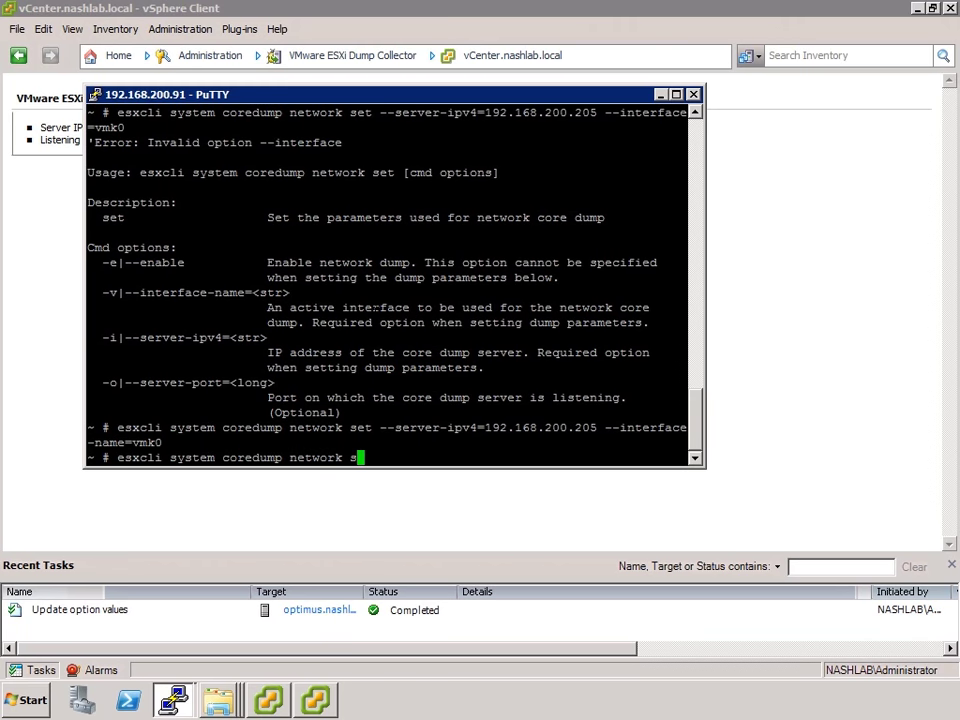
text(et -e)
key(Return)
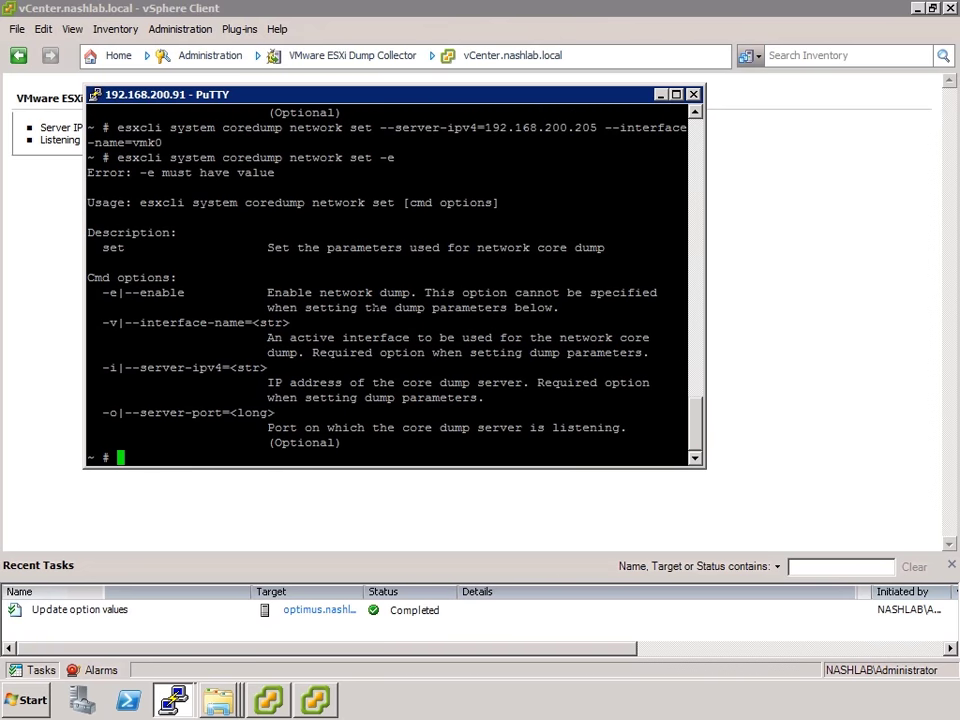
key(Up)
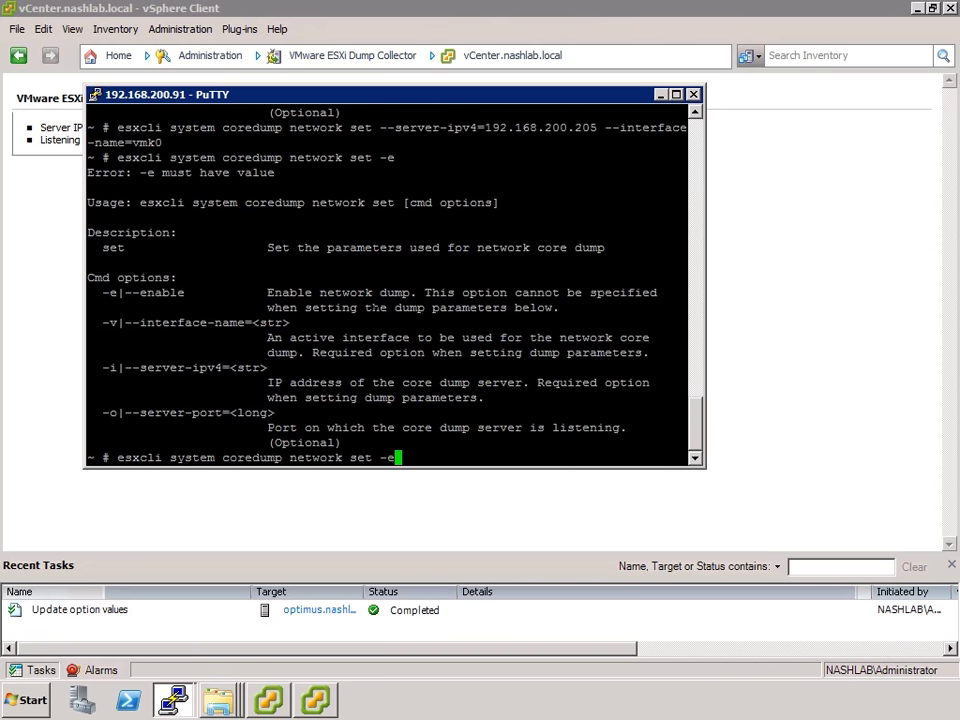
key(BackSpace)
text(-enable)
key(Return)
key(Up)
text(true)
key(Return)
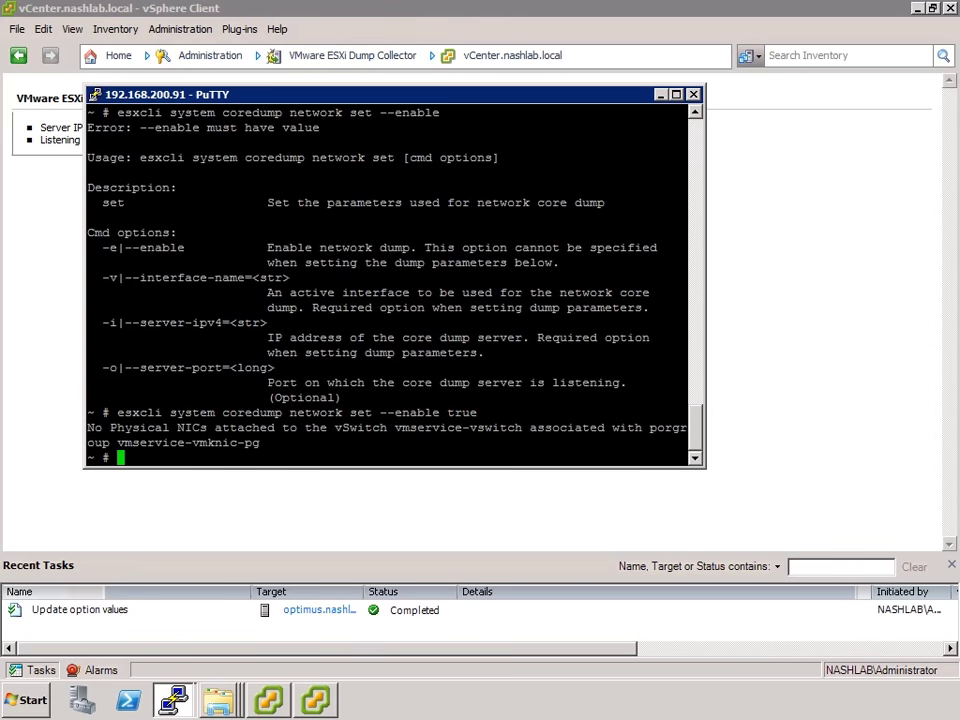
Query the current settings with esxcli system coredump network get
key(Up)
key(Down)
text(l)
key(BackSpace)
text(esxcli sys)
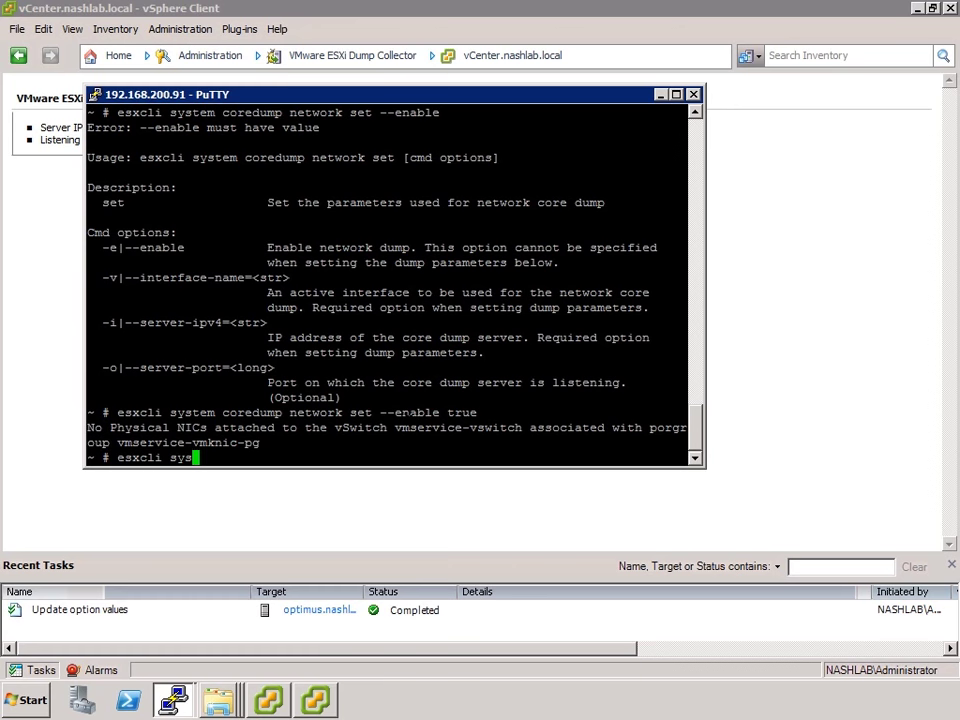
text(tem coredump network get)
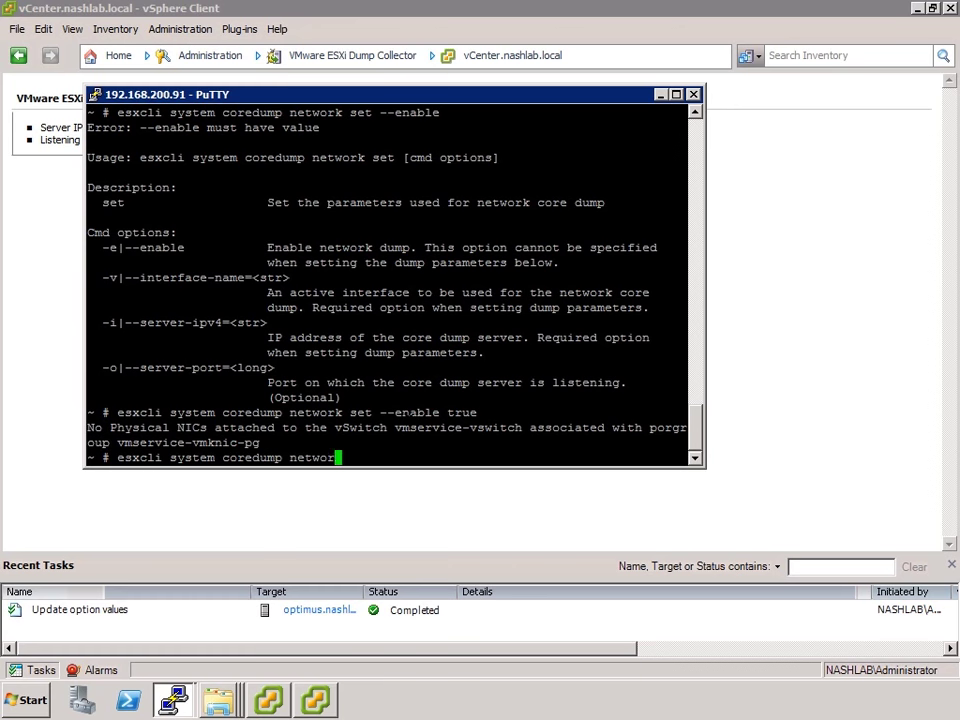
key(Return)
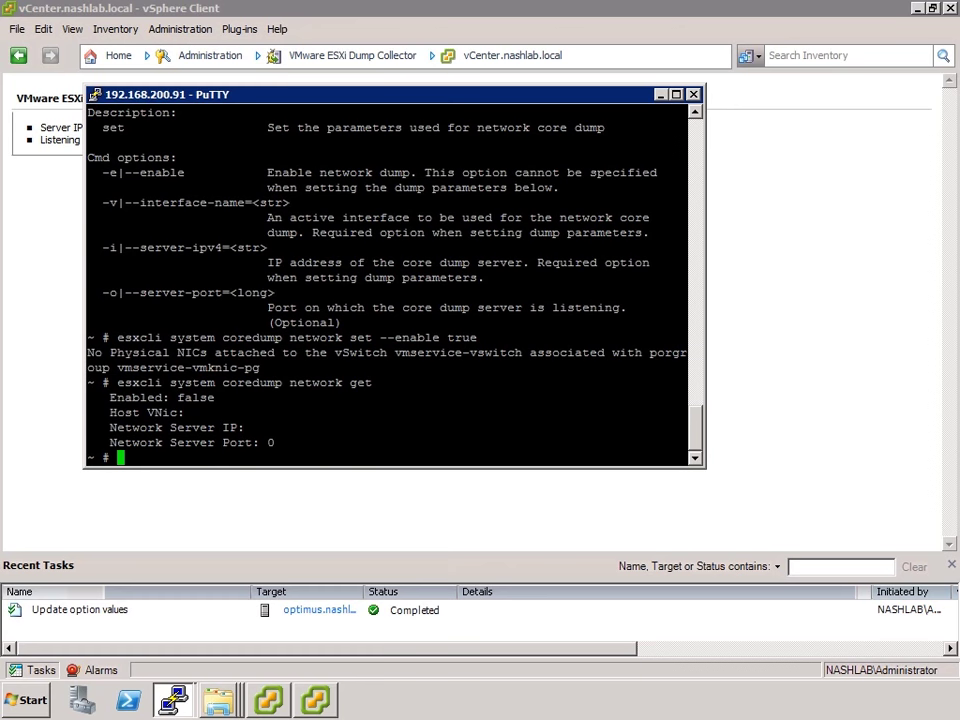
Run network set with --server-ipv4=192.168.200.205 and --interface-name=vmk1
key(Up)
key(Up)
key(BackSpace)
key(BackSpace)
key(BackSpace)
key(BackSpace)
key(BackSpace)
key(BackSpace)
key(BackSpace)
key(BackSpace)
key(BackSpace)
key(BackSpace)
key(BackSpace)
text(server-ipv4=192.168.200.205 --interface-name=vmk0)
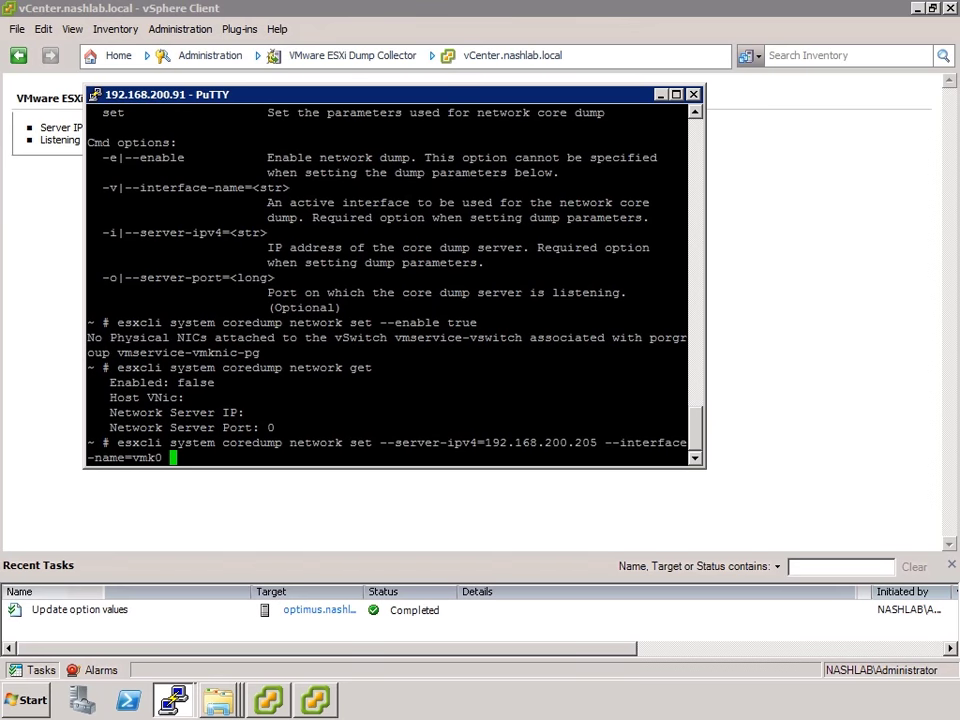
key(BackSpace)
key(BackSpace)
text(1)
key(Return)
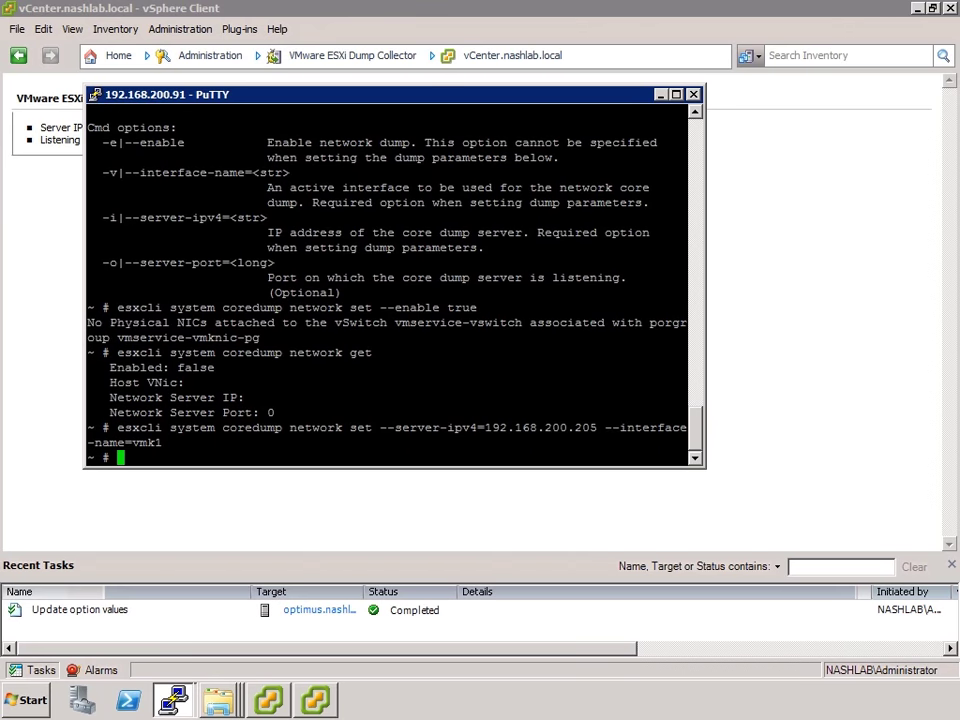
Re-enable network dumps and confirm get reports enabled, vmk1, 192.168.200.205, port 6500
key(Up)
key(Up)
key(Up)
key(Return)
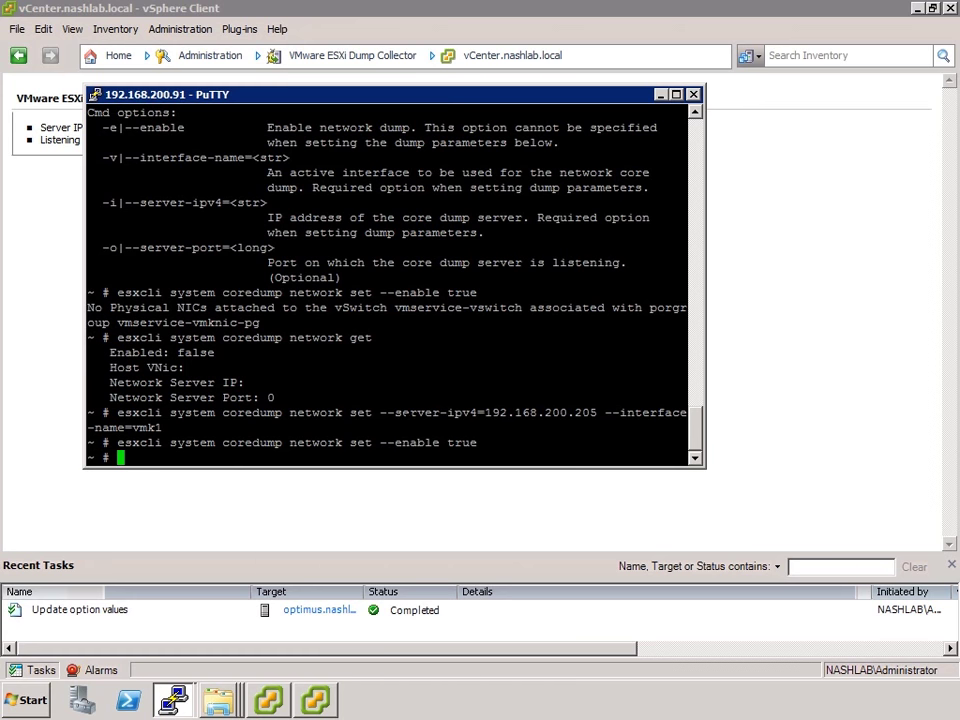
key(Up)
key(Up)
key(Up)
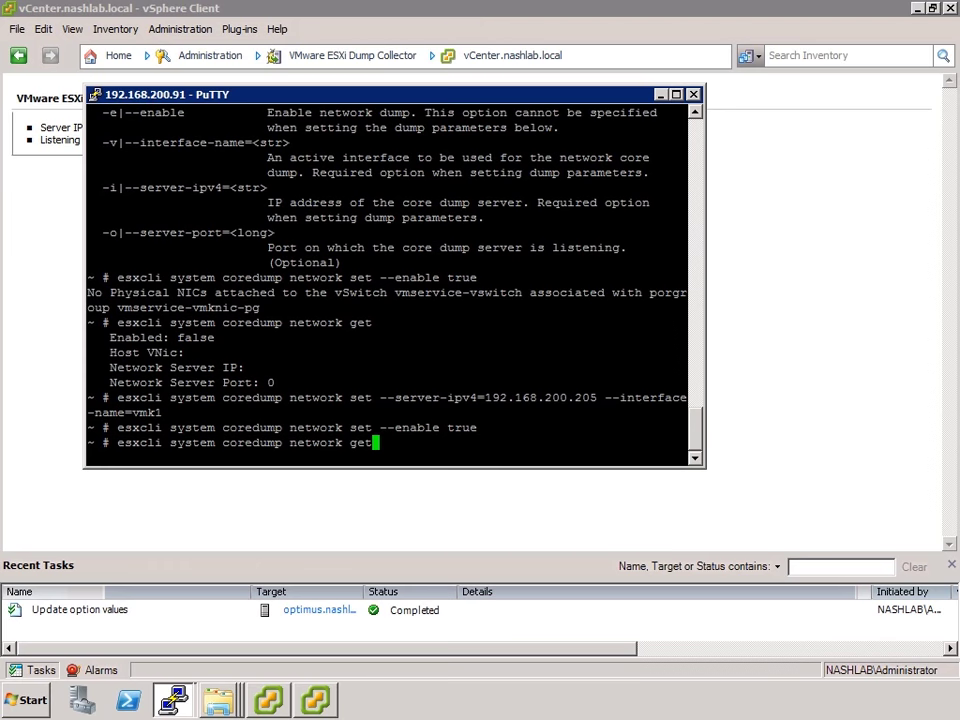
key(Return)
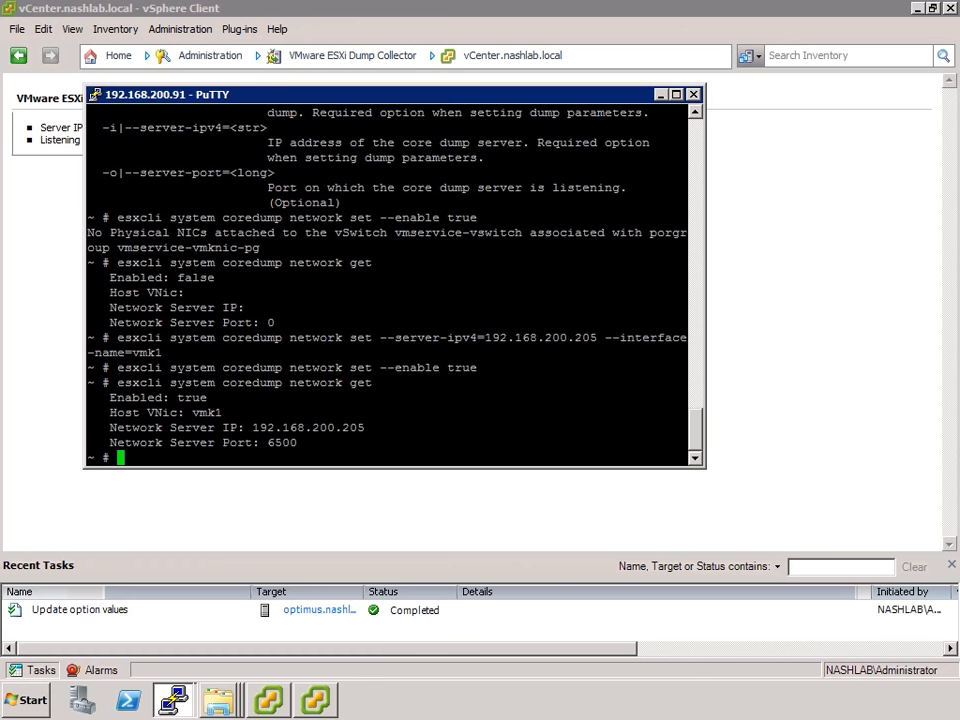
drag(387, 338, 582, 338)
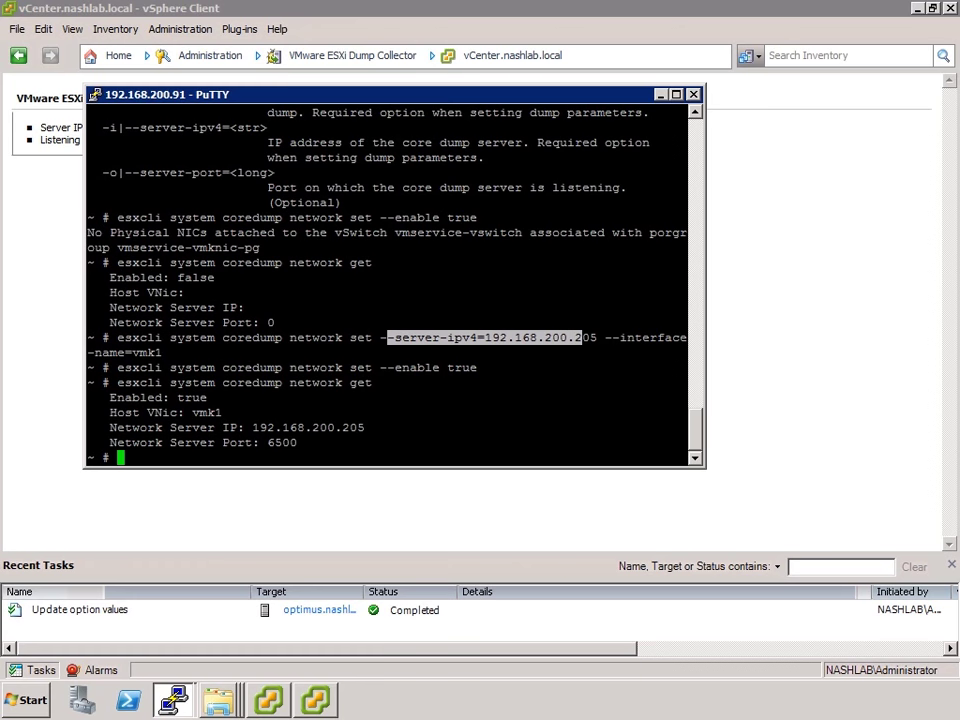
drag(115, 352, 183, 354)
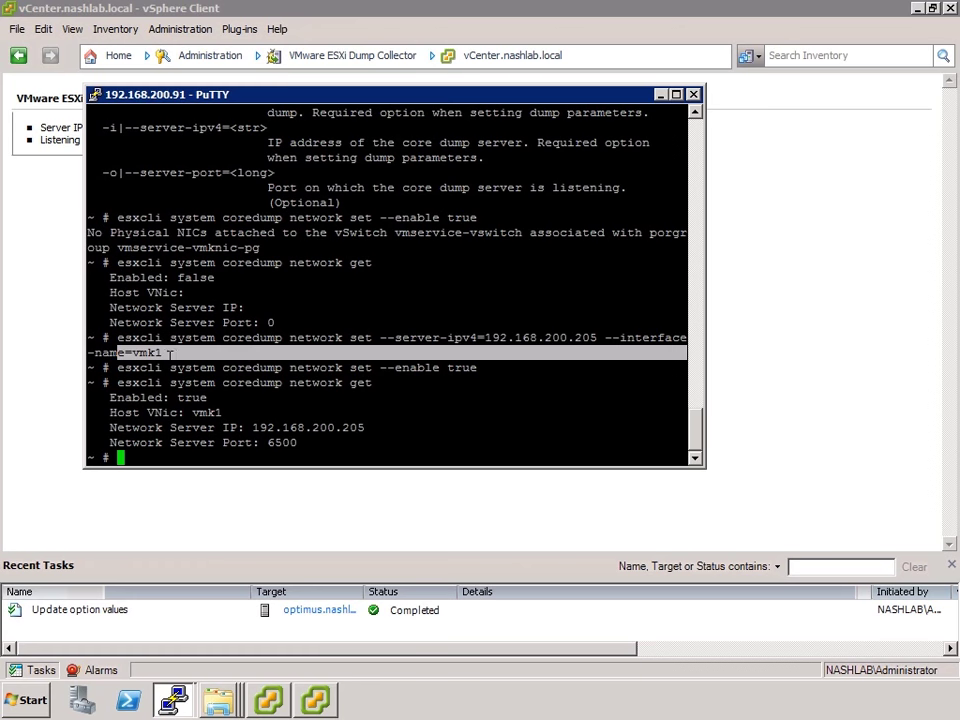
click(183, 354)
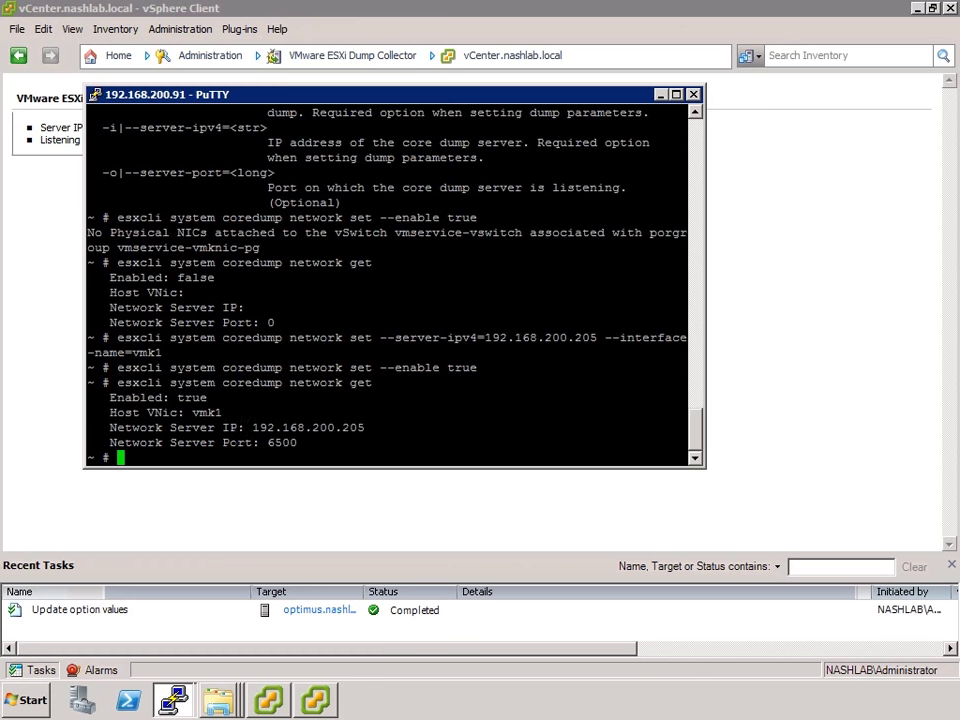
drag(208, 397, 505, 368)
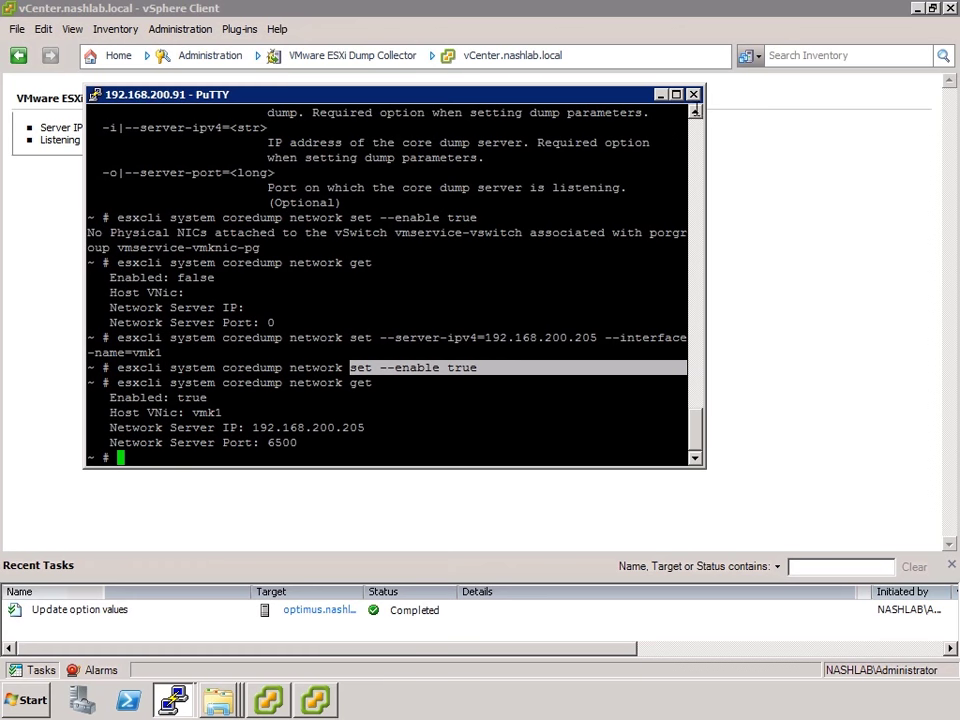
scroll(697, 117, up, 3)
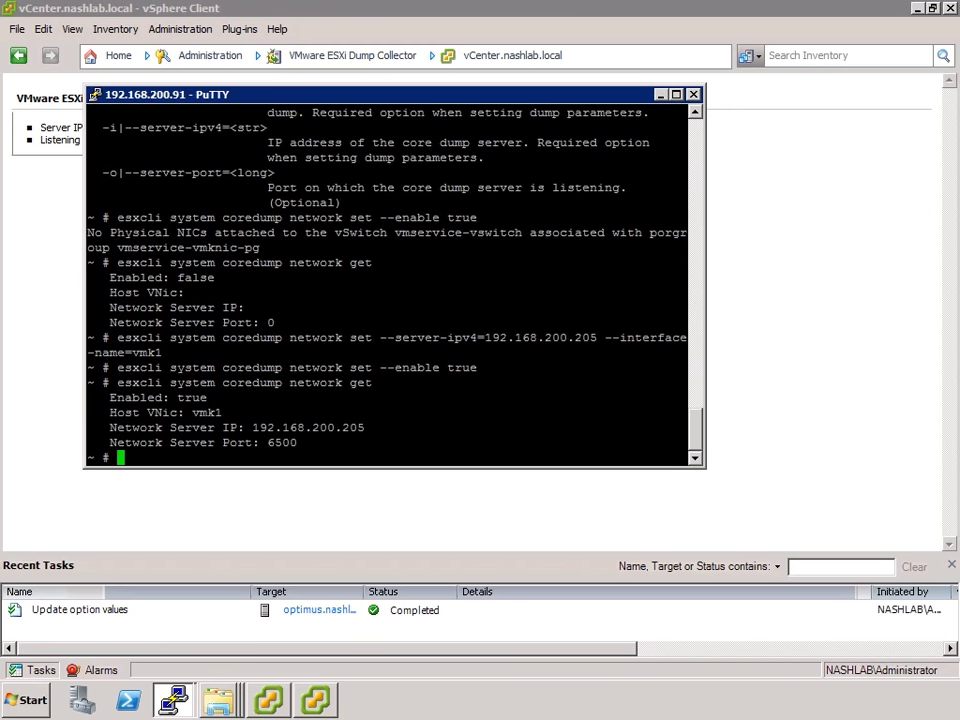
Run esxcli system coredump network check, confirming the netdump server on port 6500 is running
key(Up)
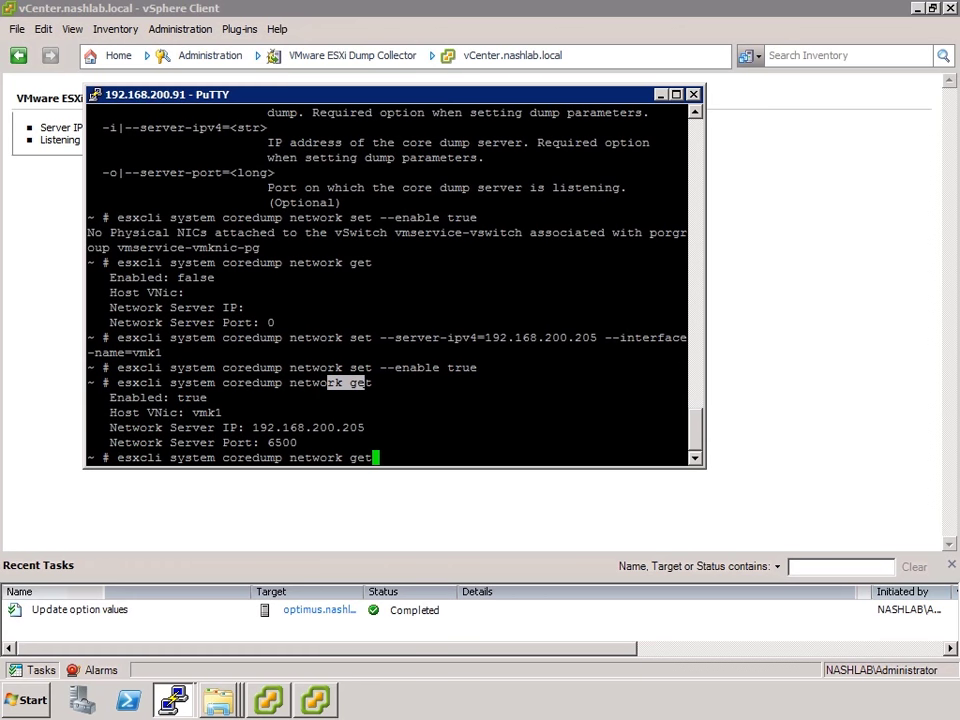
key(BackSpace)
key(BackSpace)
key(BackSpace)
key(Return)
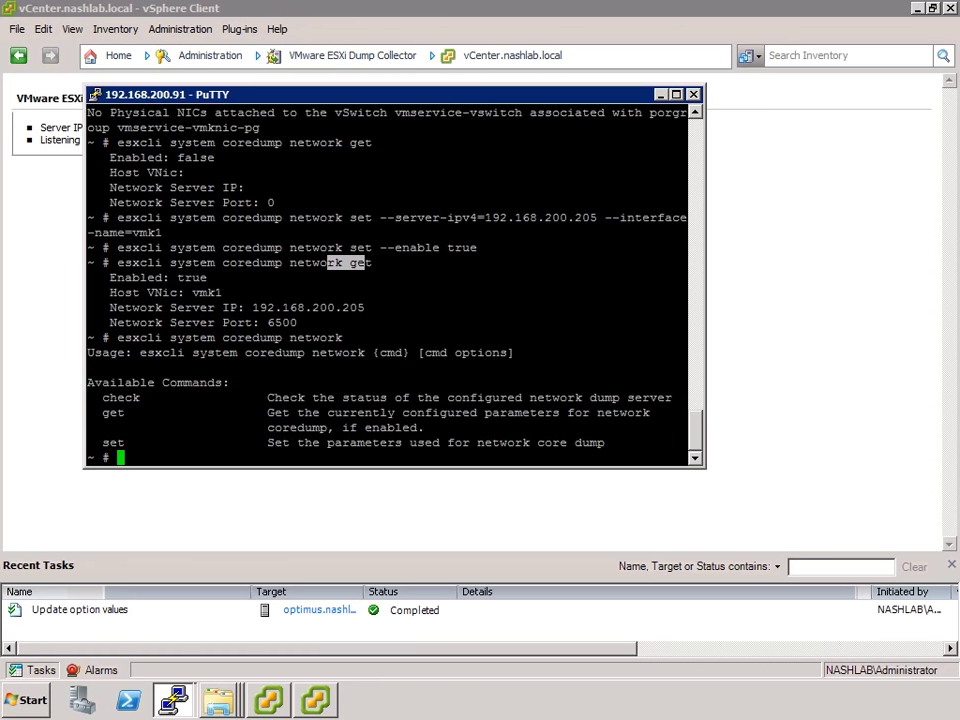
key(Up)
text(check)
key(Return)
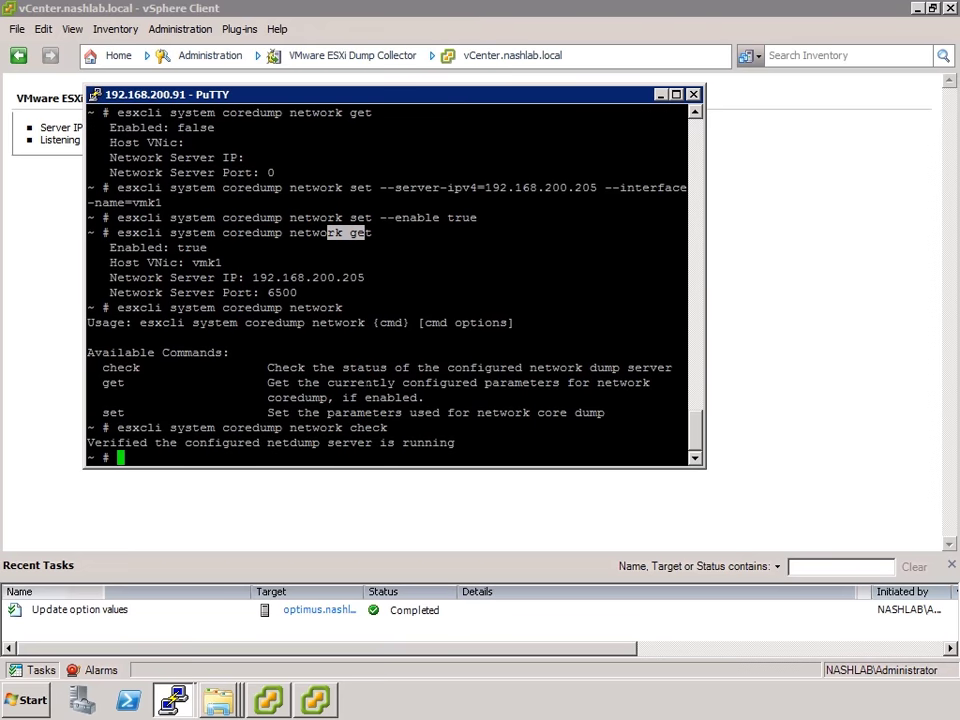
drag(290, 427, 440, 461)
drag(680, 293, 229, 292)
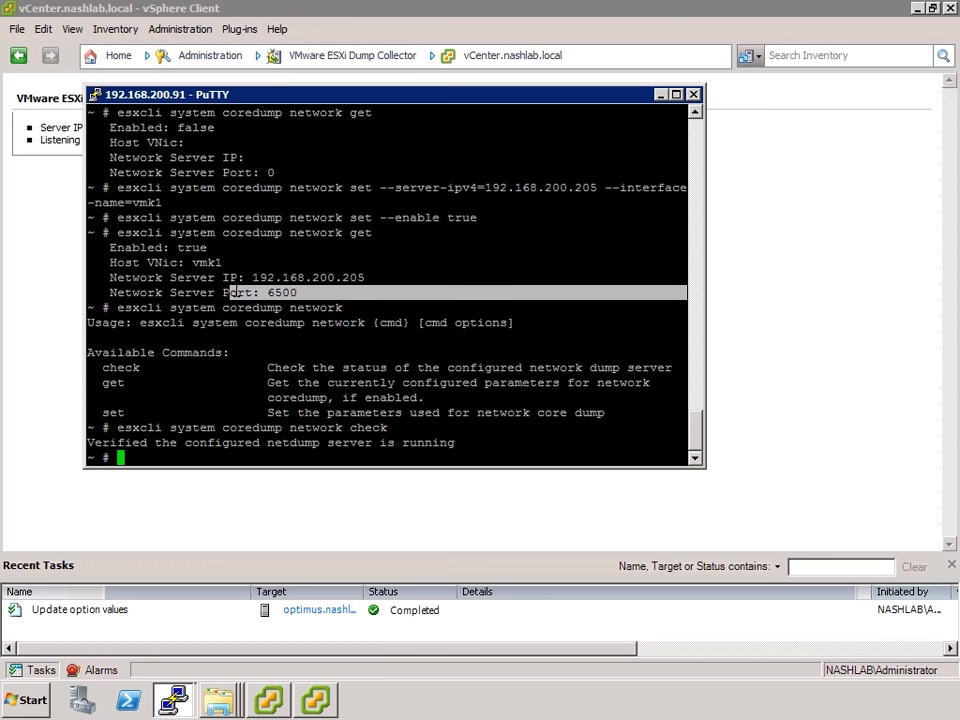
drag(680, 428, 345, 428)
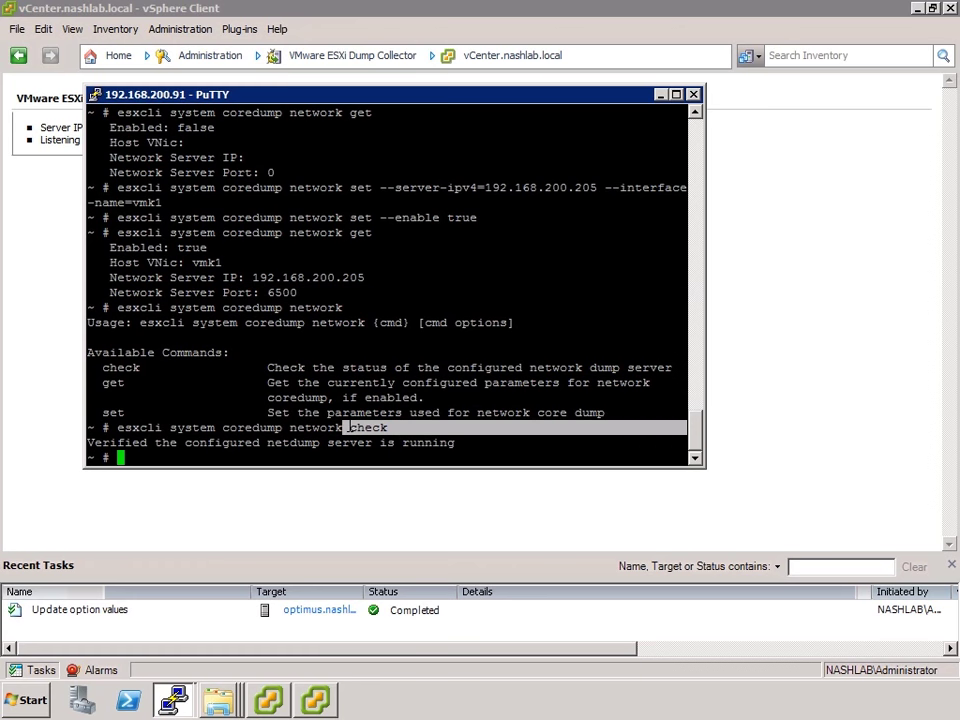
View the Network Syslog Collector overview, then close the vSphere Client
click(856, 352)
click(113, 58)
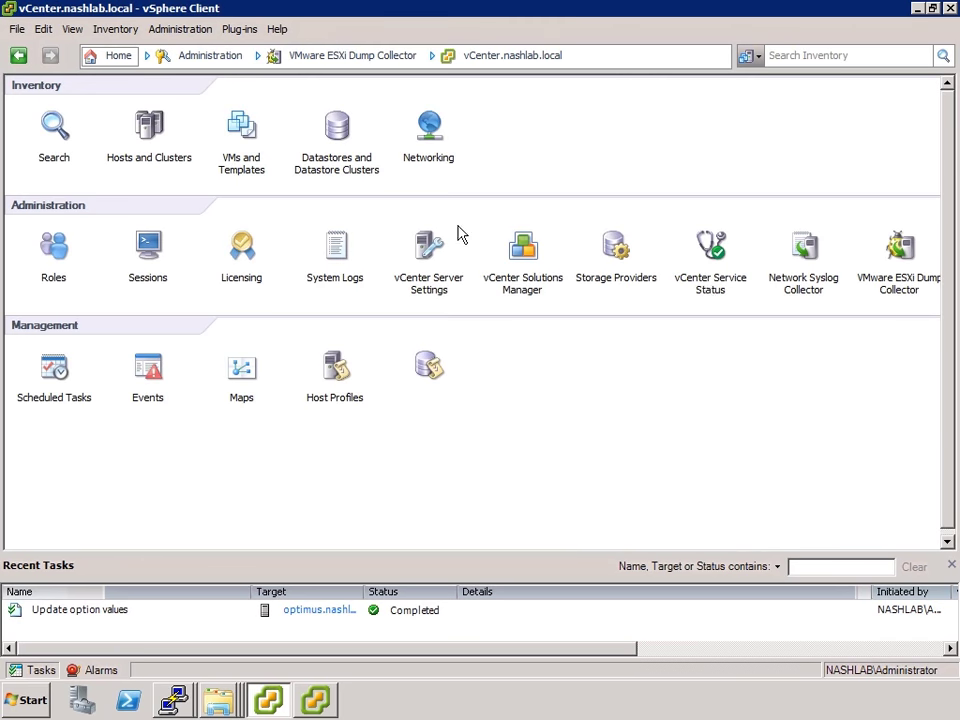
click(797, 255)
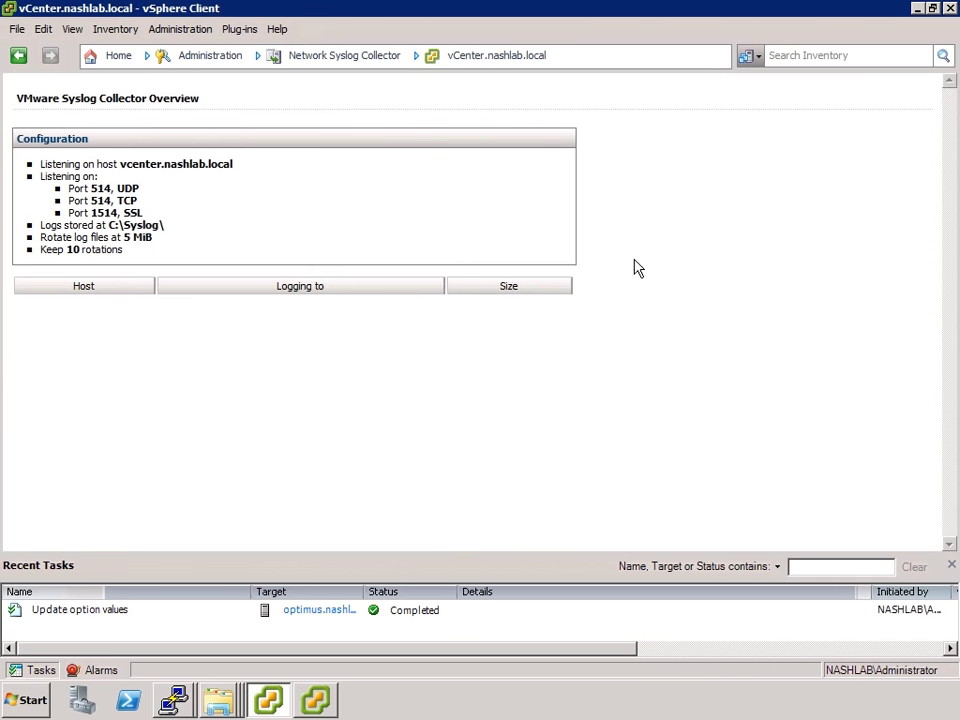
click(948, 8)
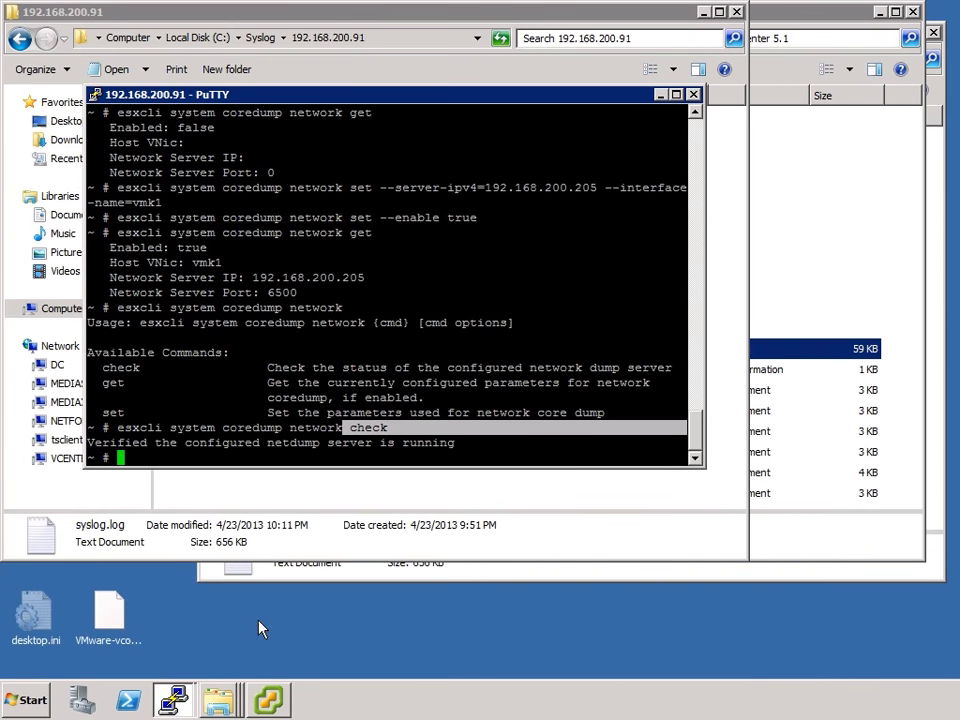
Show the desktop and relaunch the vSphere Client from its desktop icon
click(272, 700)
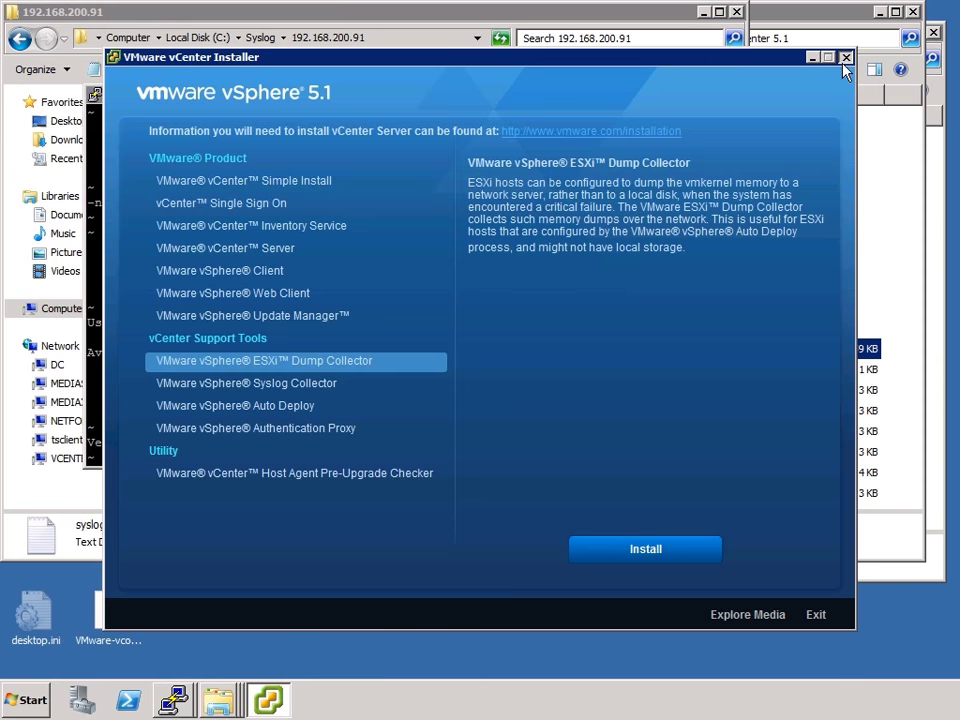
key(alt+Tab)
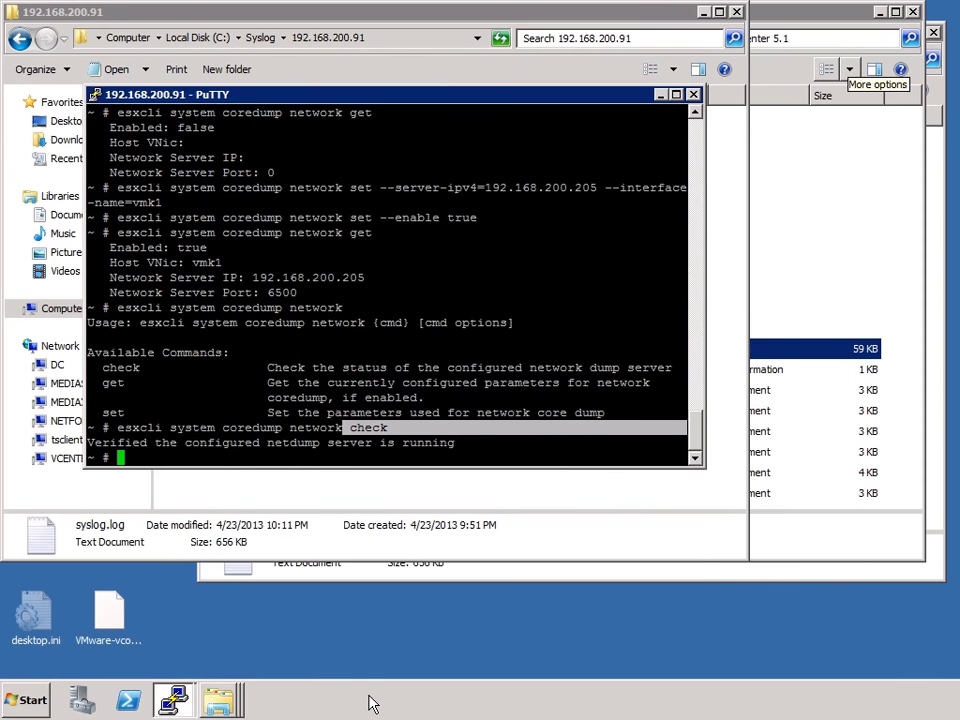
right_click(390, 702)
click(447, 628)
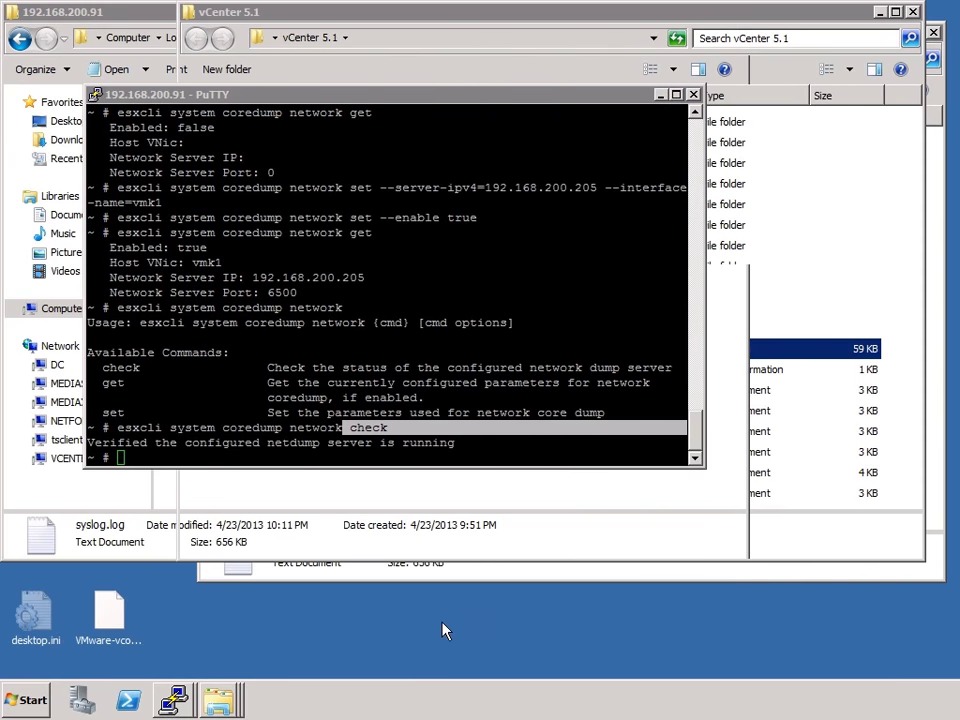
double_click(24, 232)
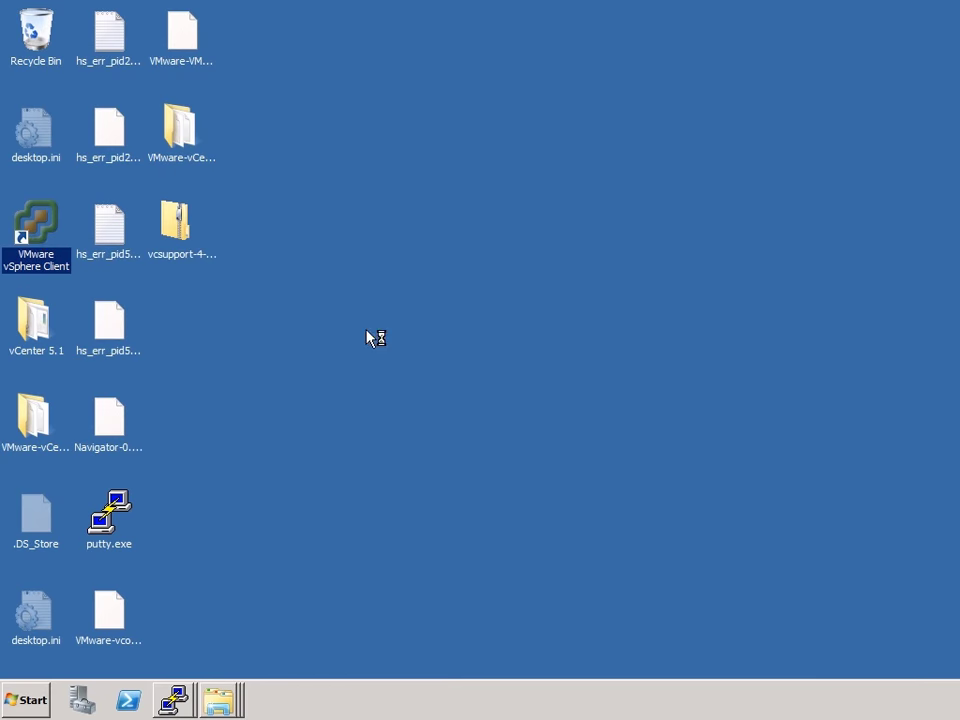
Log in and open Network Syslog Collector, where optimus.nashlab.local shows 1009.7 KiB logged
click(492, 492)
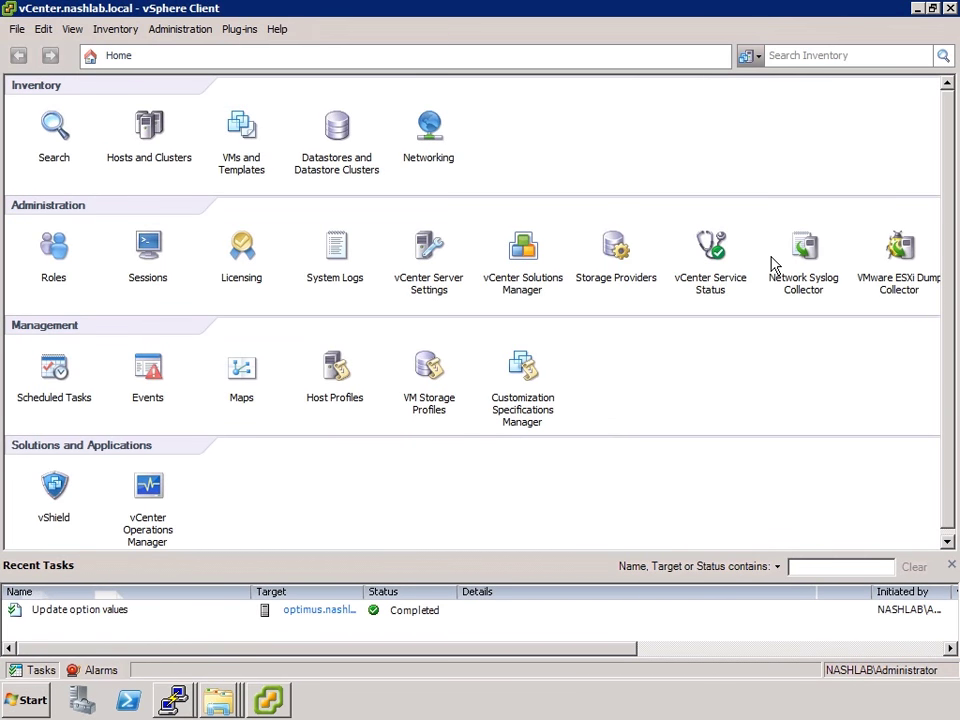
click(805, 252)
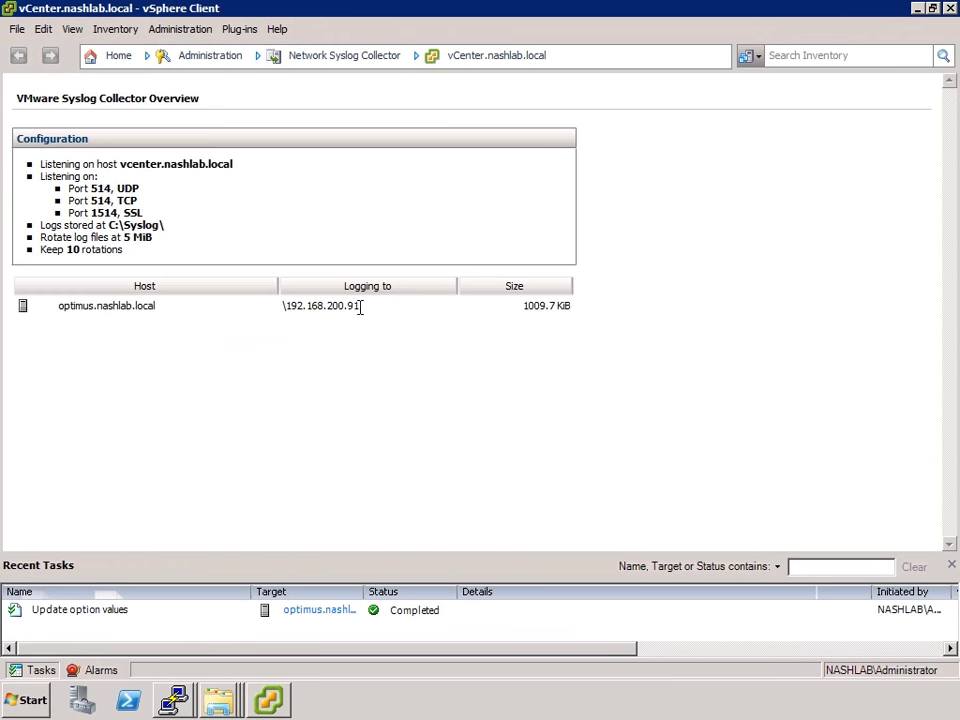
drag(510, 305, 627, 319)
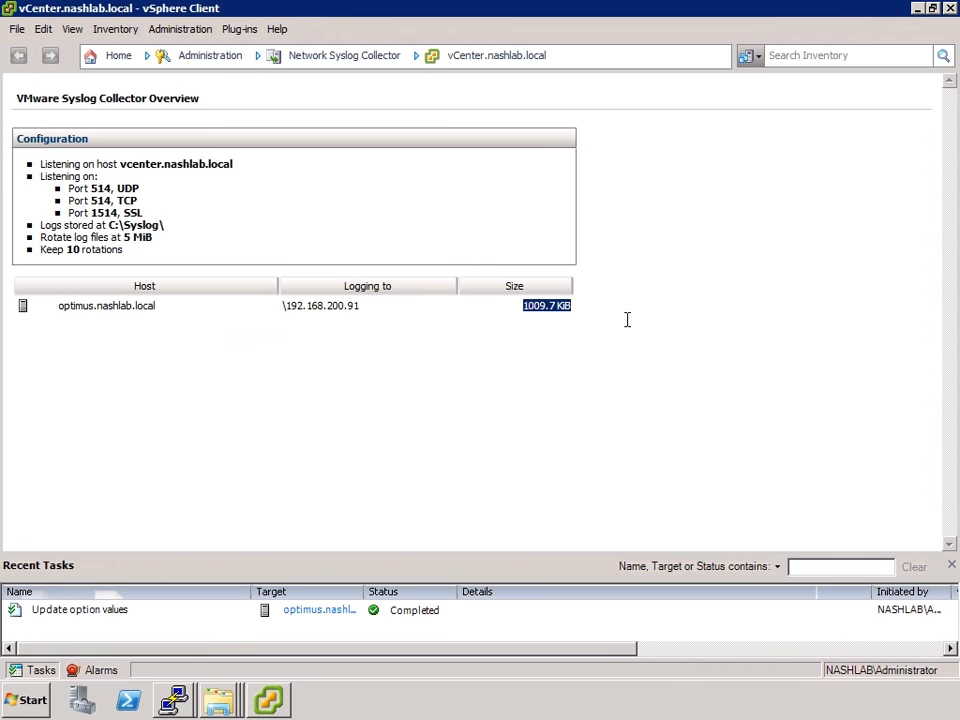